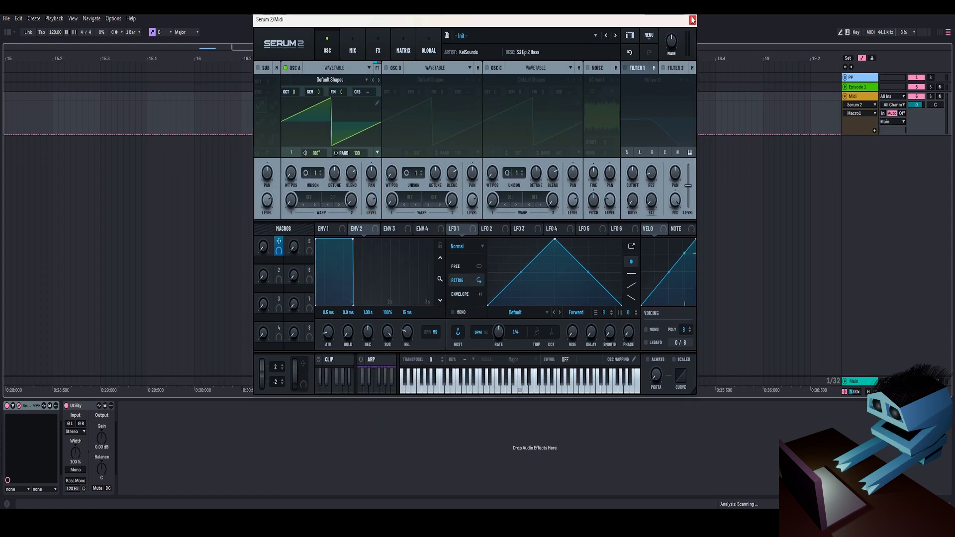
Close the Midi track's Serum 2 window and examine the Midi and Episode 1 clips in the arrangement.
click(692, 25)
drag(542, 54, 542, 32)
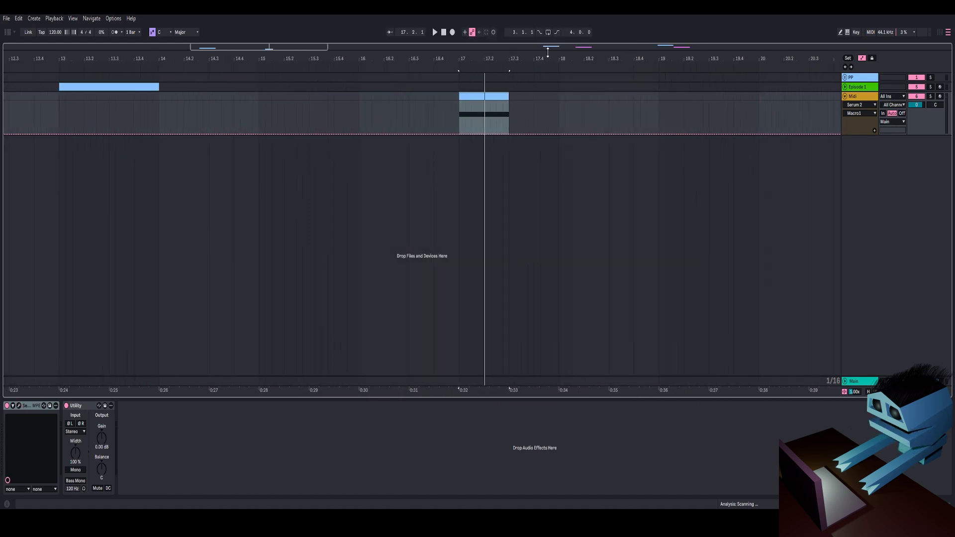
drag(155, 58, 366, 58)
click(413, 87)
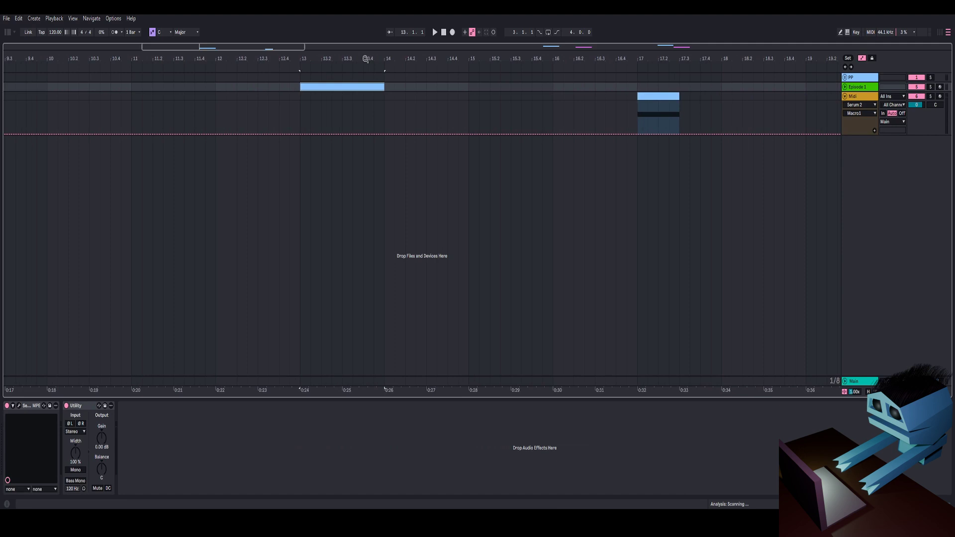
drag(656, 58, 490, 64)
click(495, 96)
drag(503, 59, 531, 54)
click(180, 86)
drag(183, 61, 389, 63)
Open Serum 2 on the Episode 1 track, audition its bass clip at bar 13, and close the synth window.
click(19, 406)
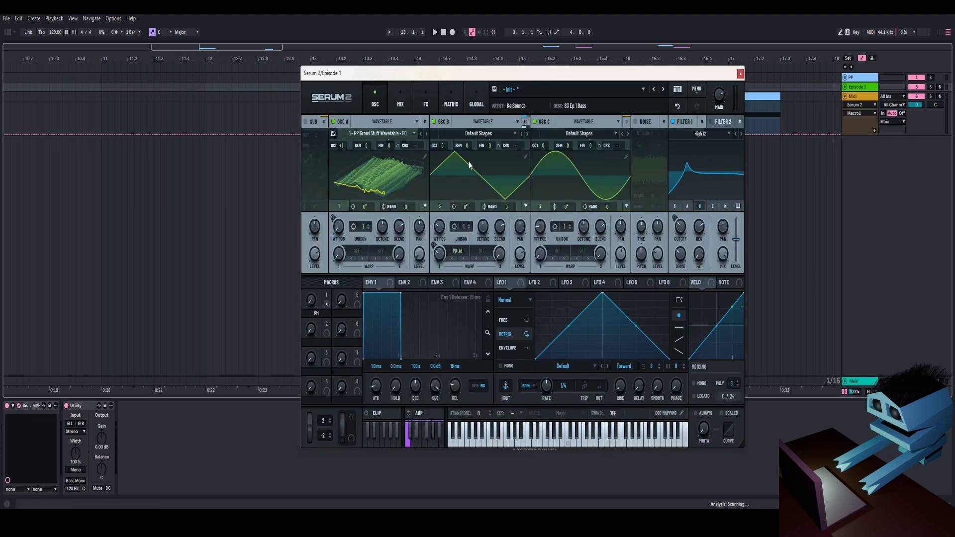
drag(304, 246, 316, 269)
key(space)
key(space)
click(734, 20)
Expand the Episode 1 track and the PP group, and select the Growl Export clip at bar 36.
drag(701, 60, 418, 72)
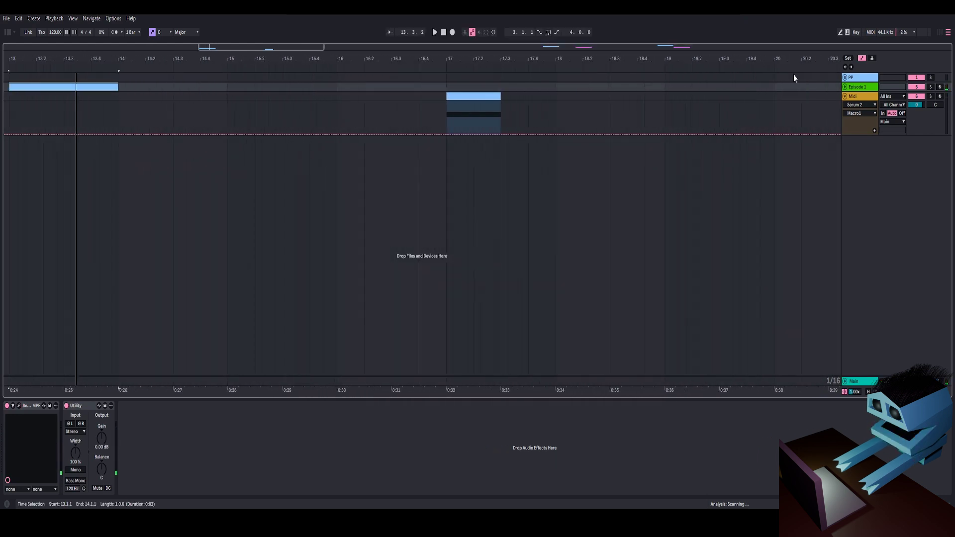
click(845, 87)
drag(669, 59, 266, 61)
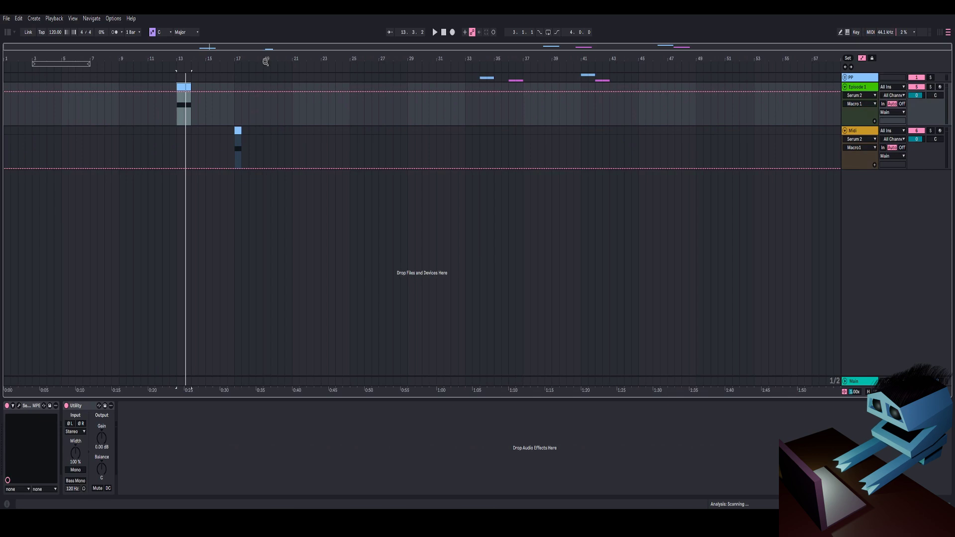
click(844, 77)
click(520, 131)
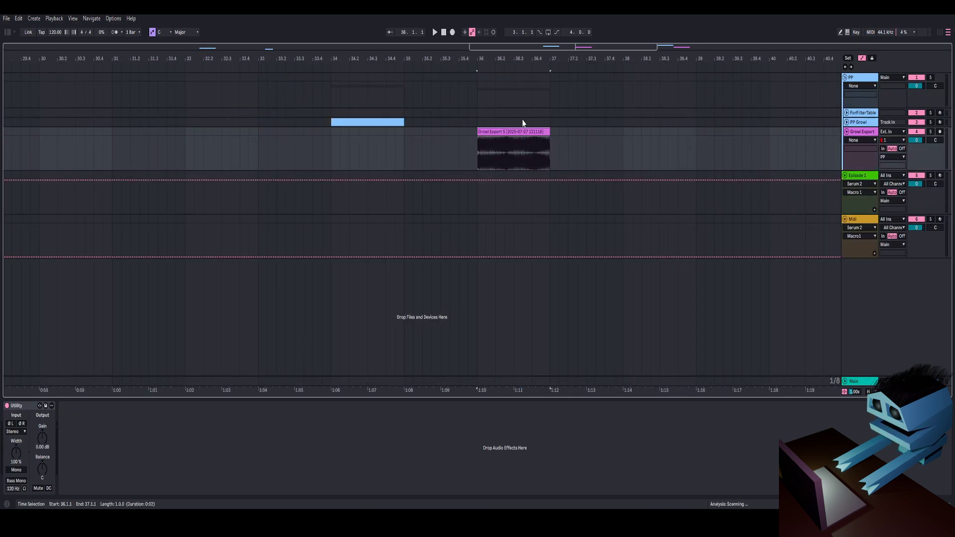
drag(525, 61, 540, 65)
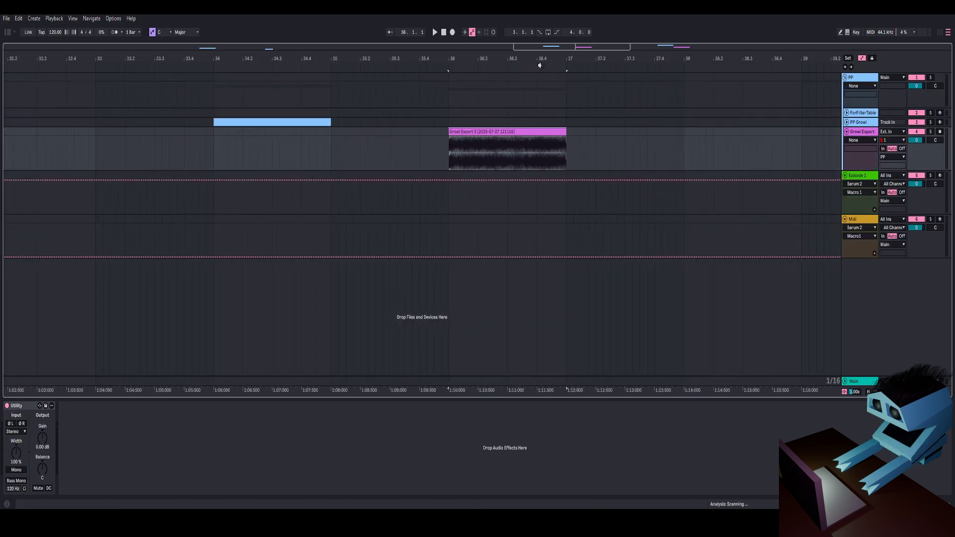
Solo the Growl Export track and audition its clip at bar 36.
click(931, 132)
click(535, 131)
key(space)
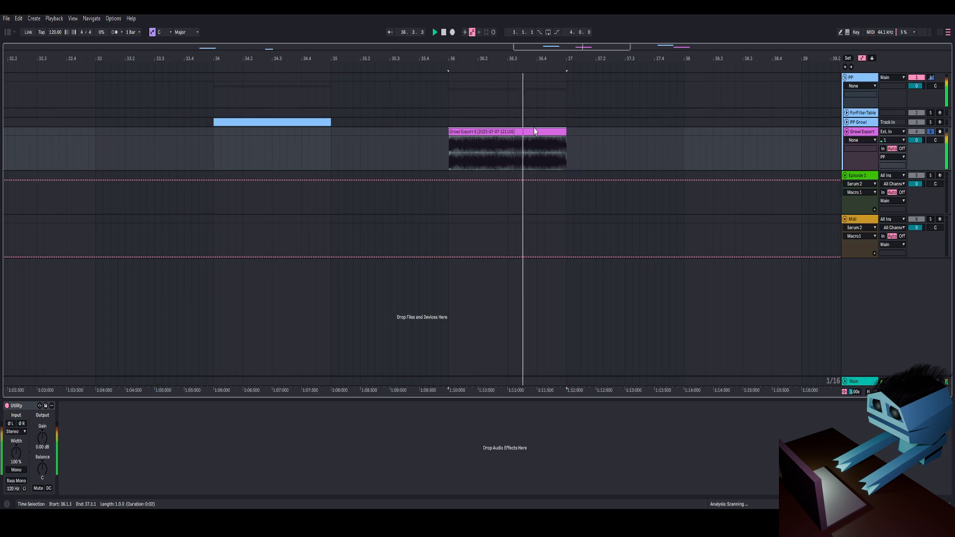
key(space)
key(space)
key(space)
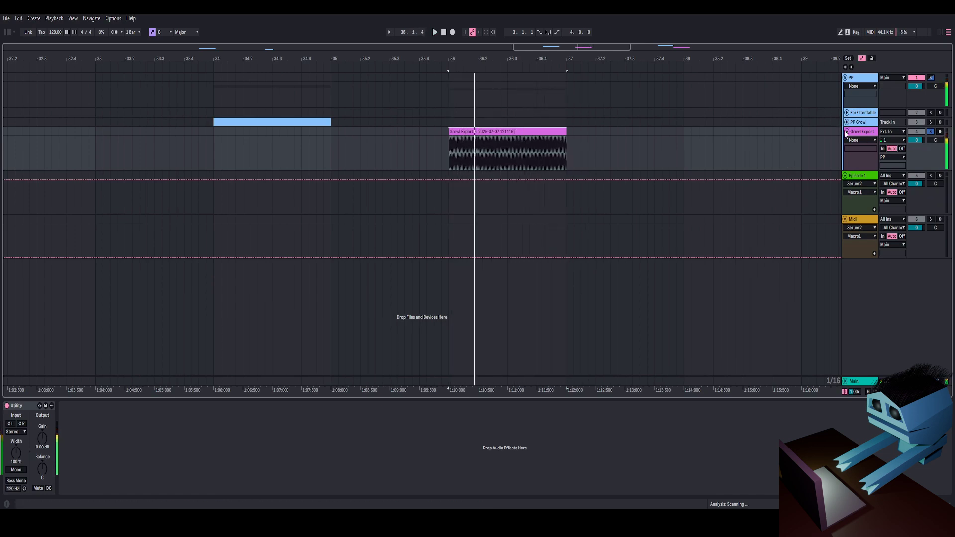
Collapse the PP group and turn off its solo.
click(848, 132)
click(845, 77)
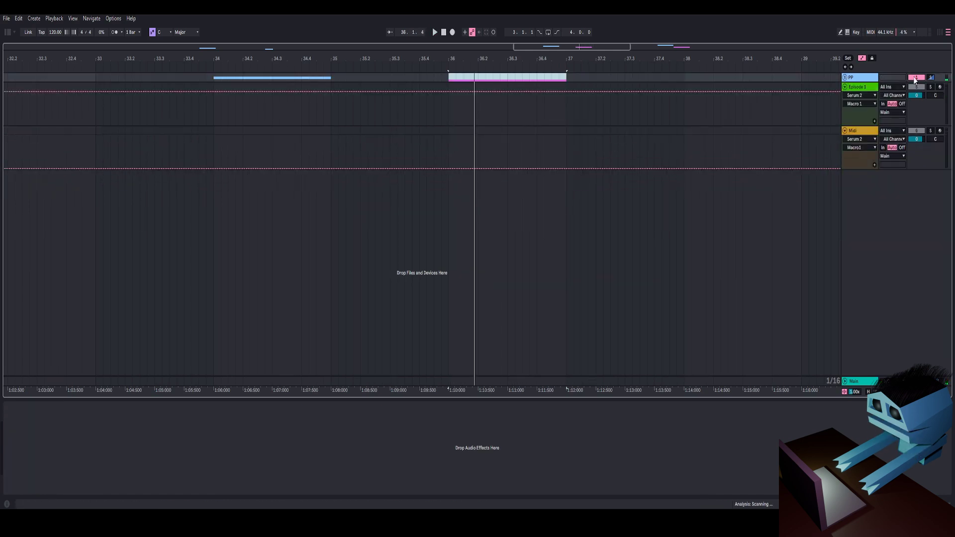
click(930, 78)
click(931, 78)
Open Serum 2 on the Midi track and bring up the wavetable editor for oscillator A.
drag(671, 56, 804, 57)
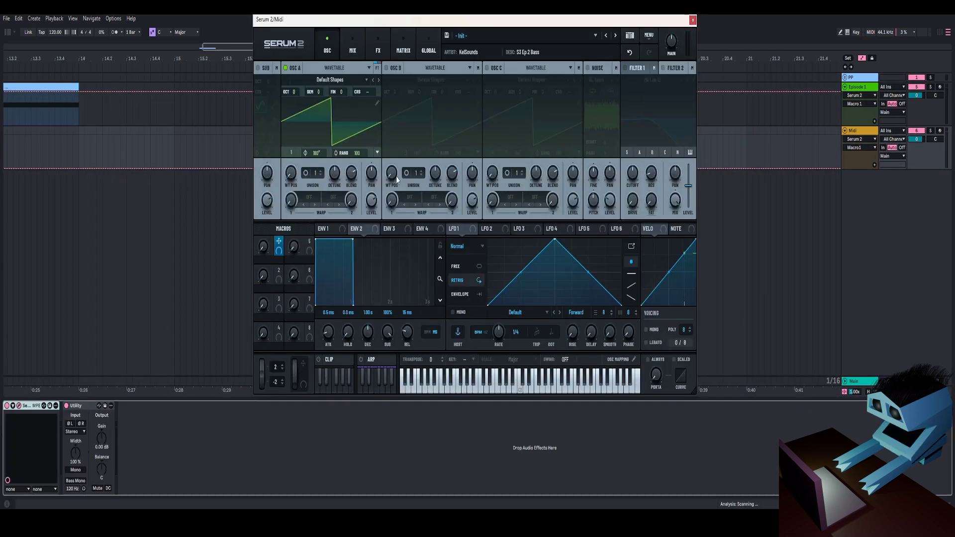
drag(468, 24, 502, 26)
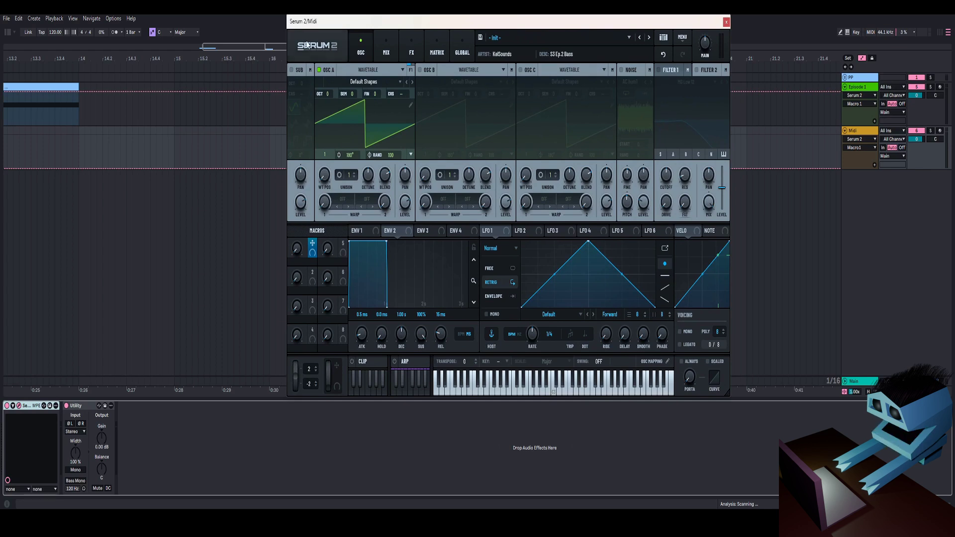
click(411, 105)
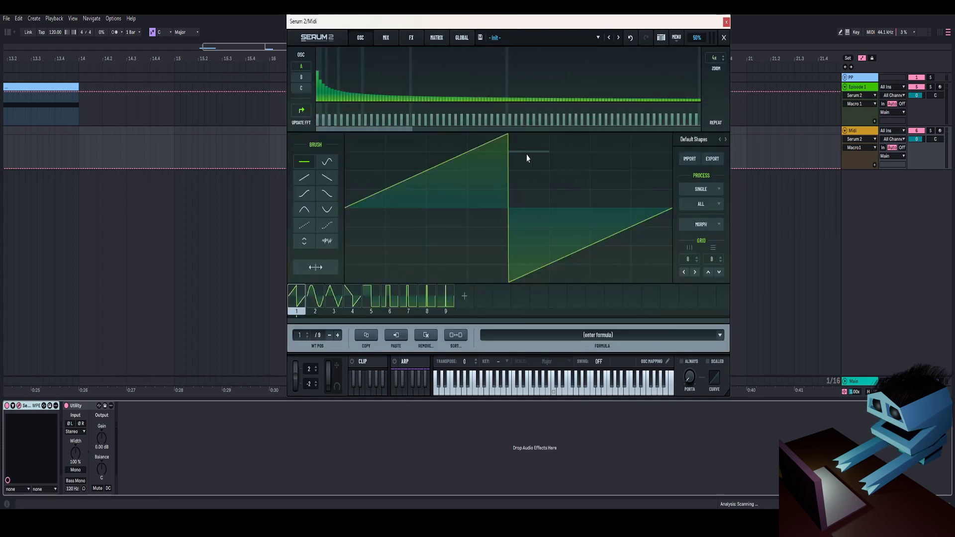
Load F0 - Square Bass.wav from the Random Samples Junk Folder into oscillator A's wavetable editor.
click(8, 34)
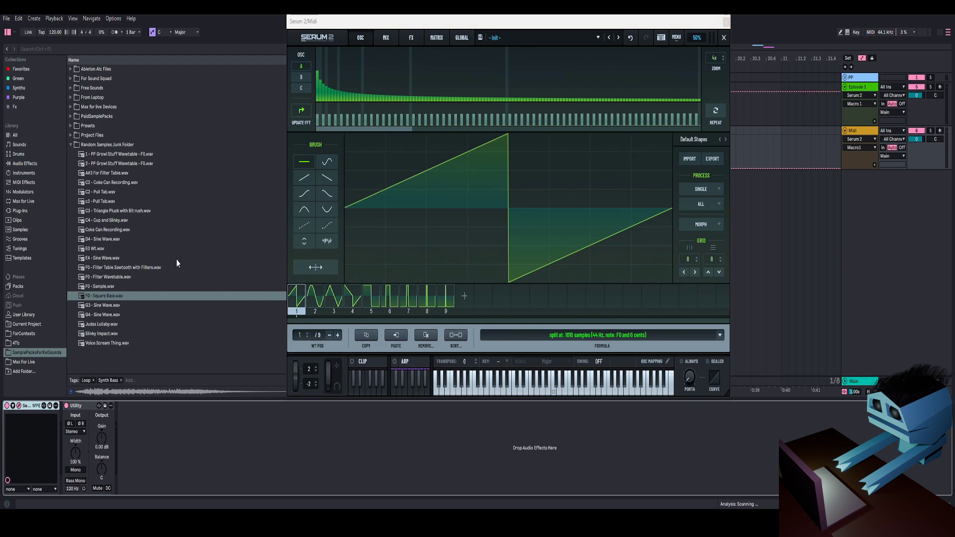
drag(113, 300, 534, 235)
click(7, 32)
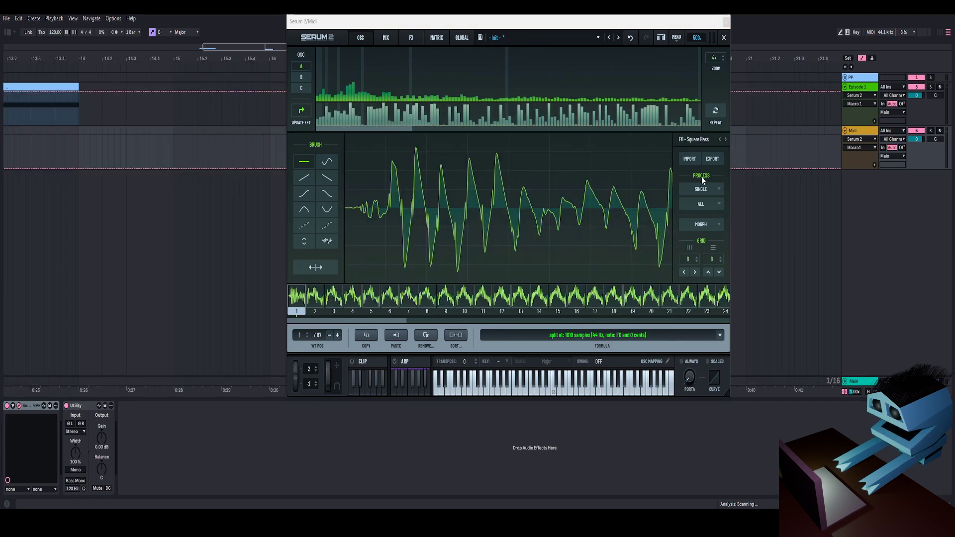
Try normalizing all wavetable frames equally with Normalize Same (Max. From All Frames).
drag(645, 26, 644, 12)
click(702, 189)
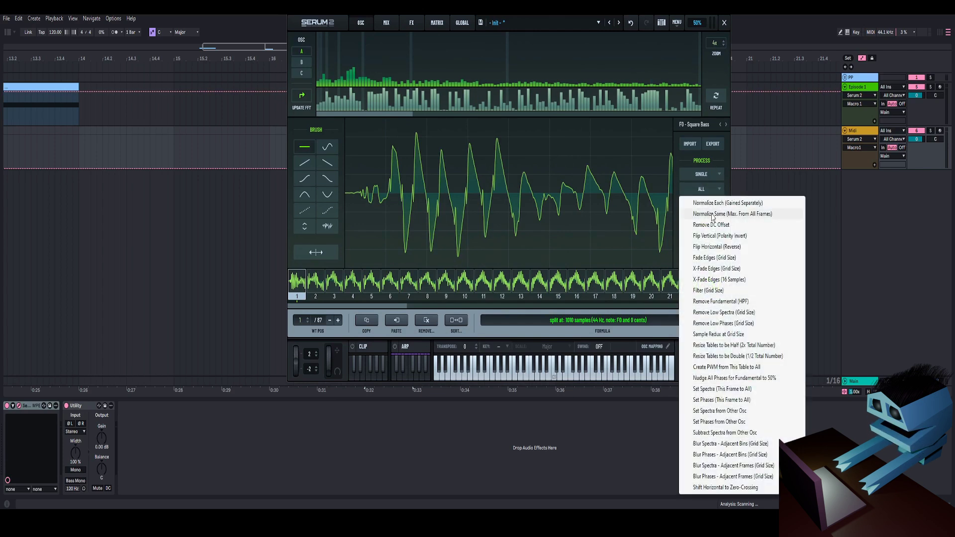
click(715, 215)
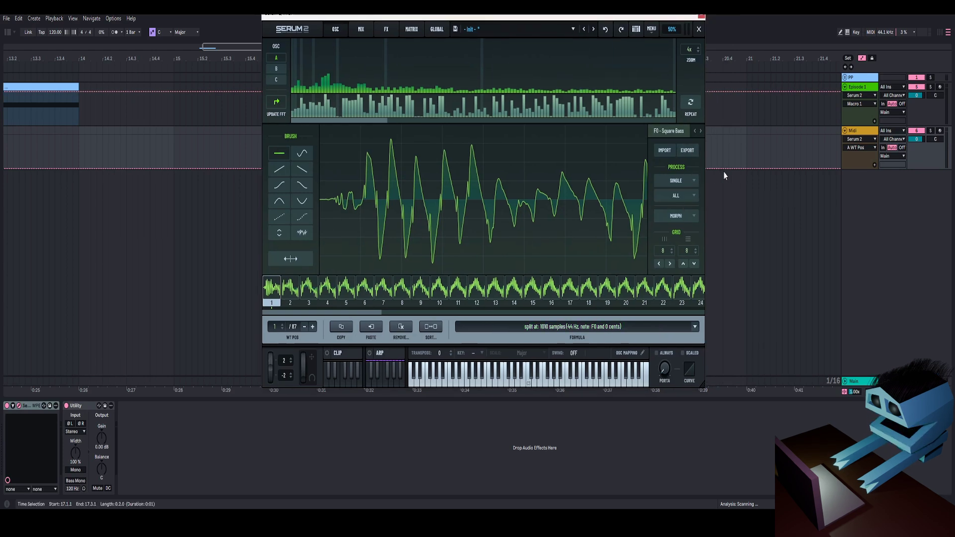
Remove the DC offset from all frames of the Square Bass wavetable.
click(694, 197)
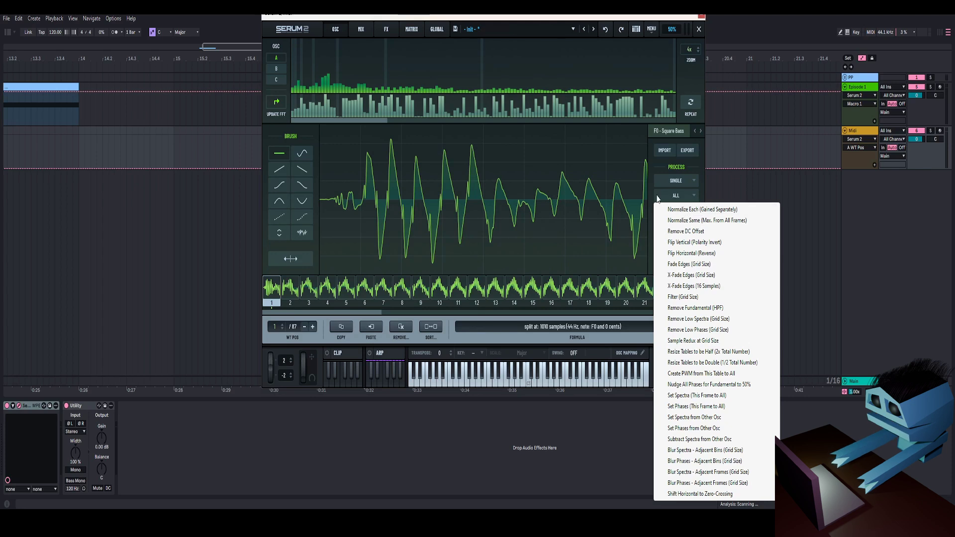
click(663, 167)
click(688, 197)
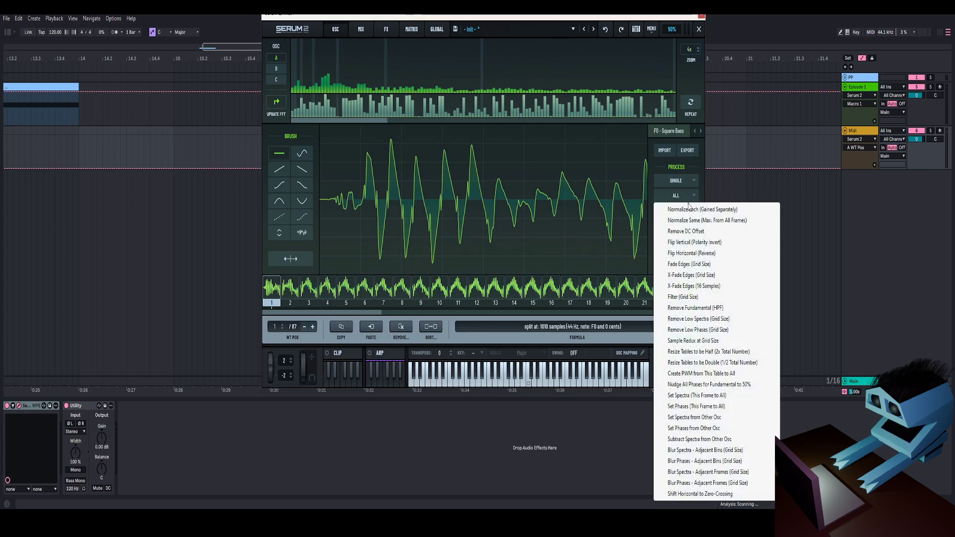
click(669, 170)
click(679, 197)
click(681, 196)
click(682, 197)
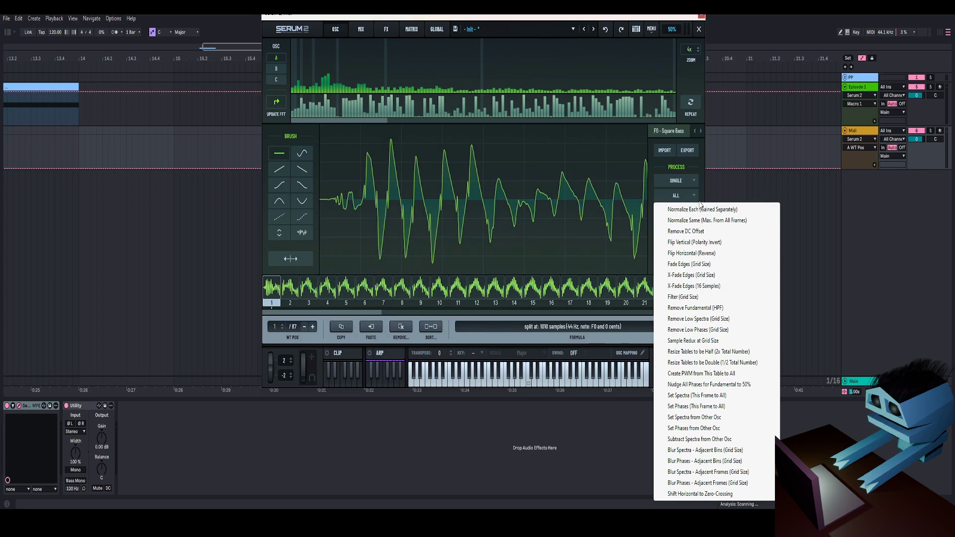
click(695, 232)
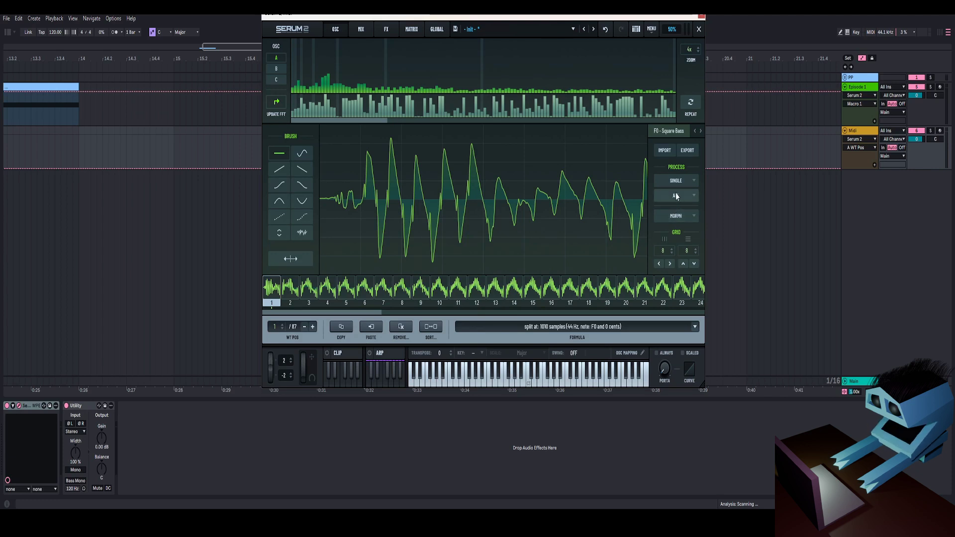
View frames 6 and 4, and apply Normalize Each (Gained Separately) to all wavetable frames.
click(676, 196)
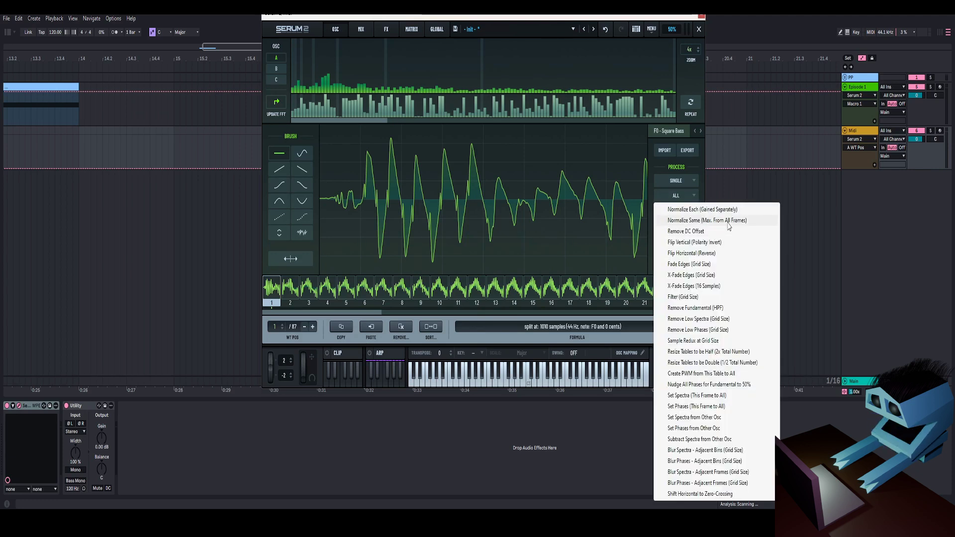
click(680, 170)
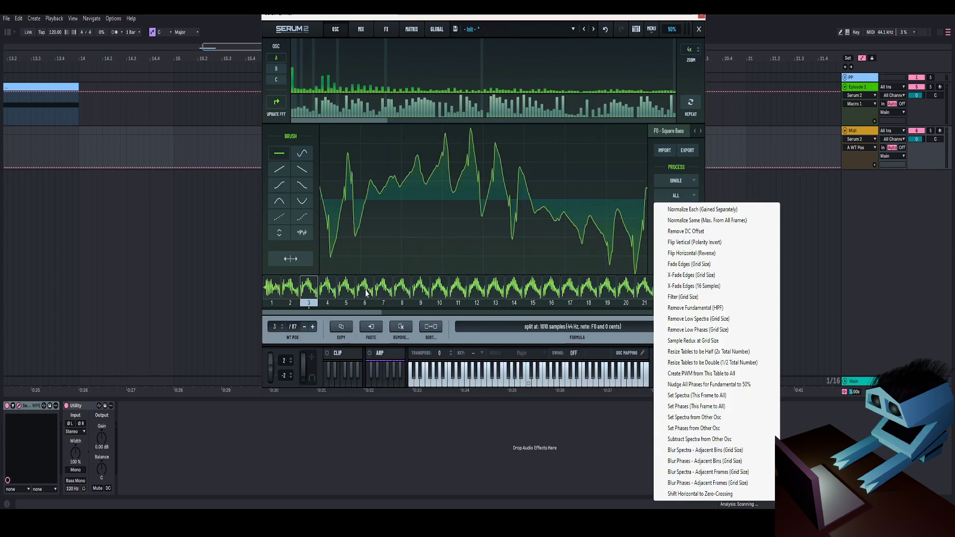
click(366, 293)
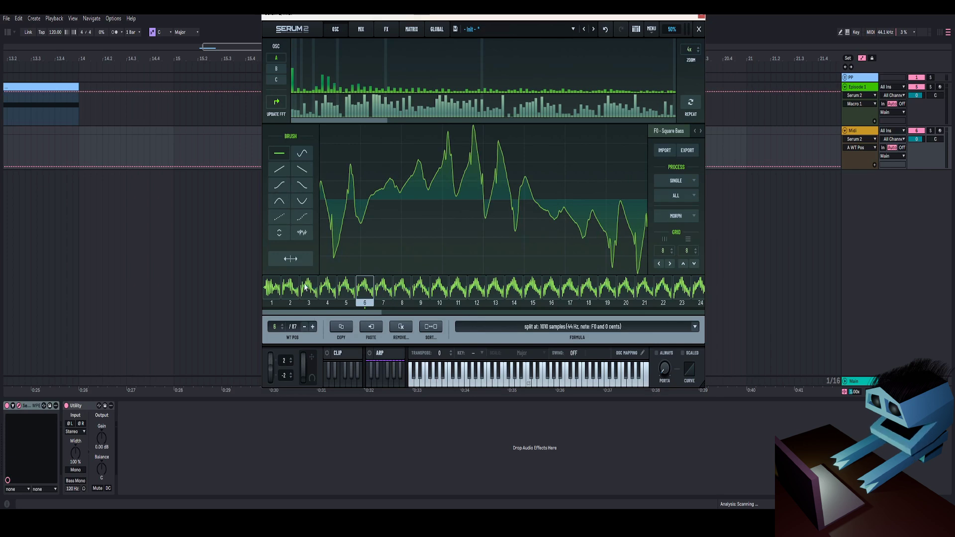
click(327, 288)
click(676, 195)
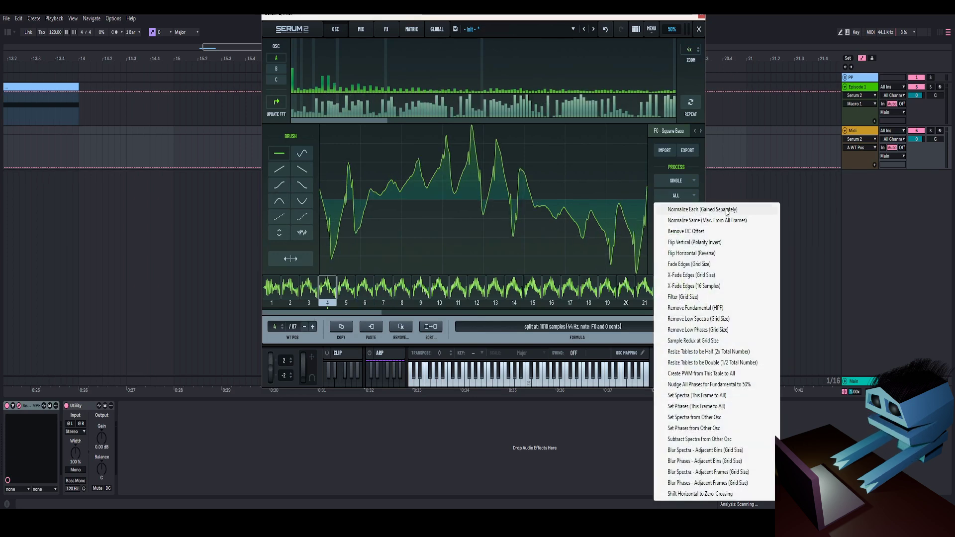
click(706, 210)
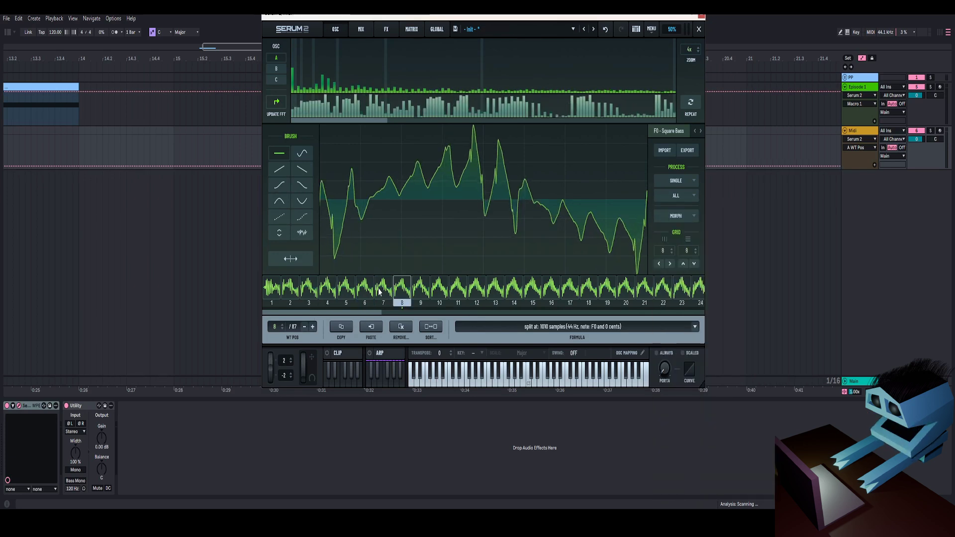
Compare the waveforms of frames 6, 7 and 9 in the wavetable editor.
click(368, 292)
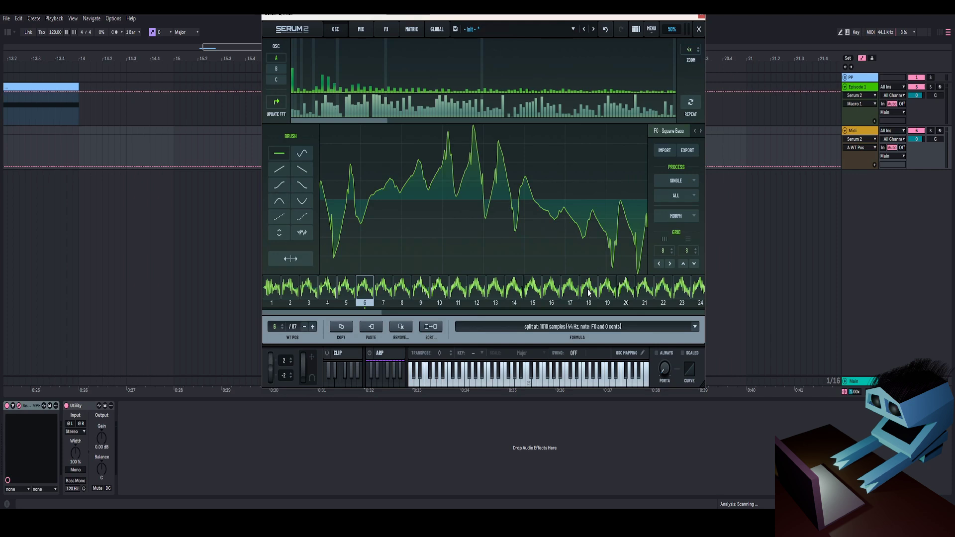
click(383, 289)
click(423, 290)
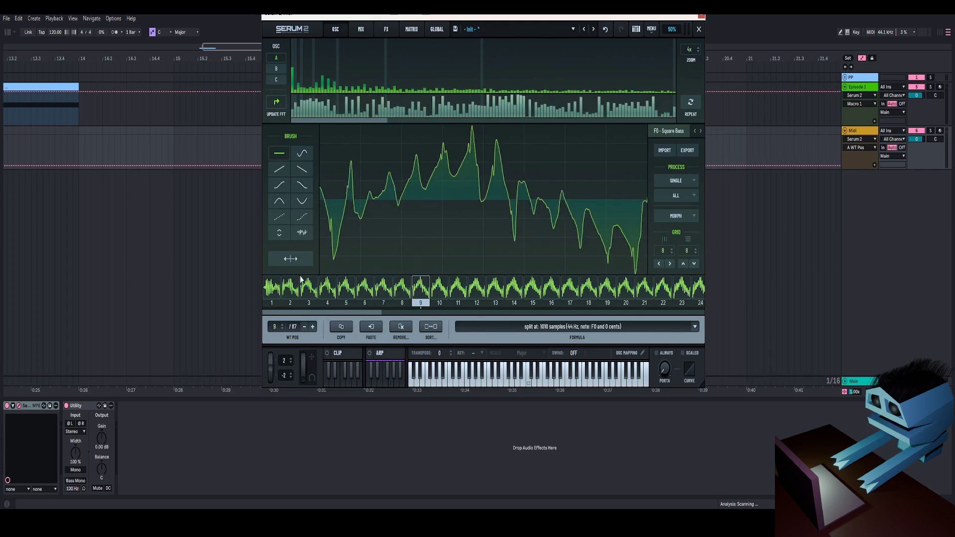
click(676, 182)
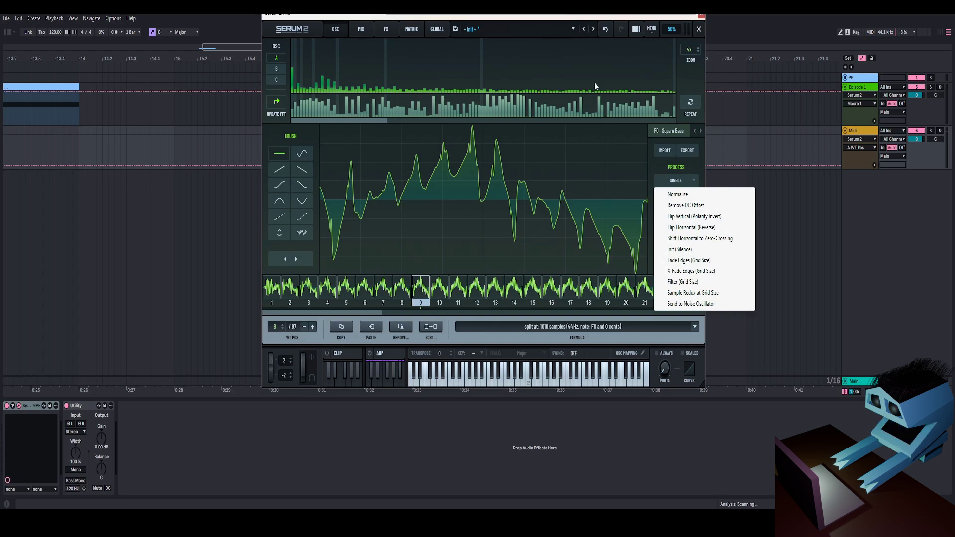
drag(608, 21, 618, 24)
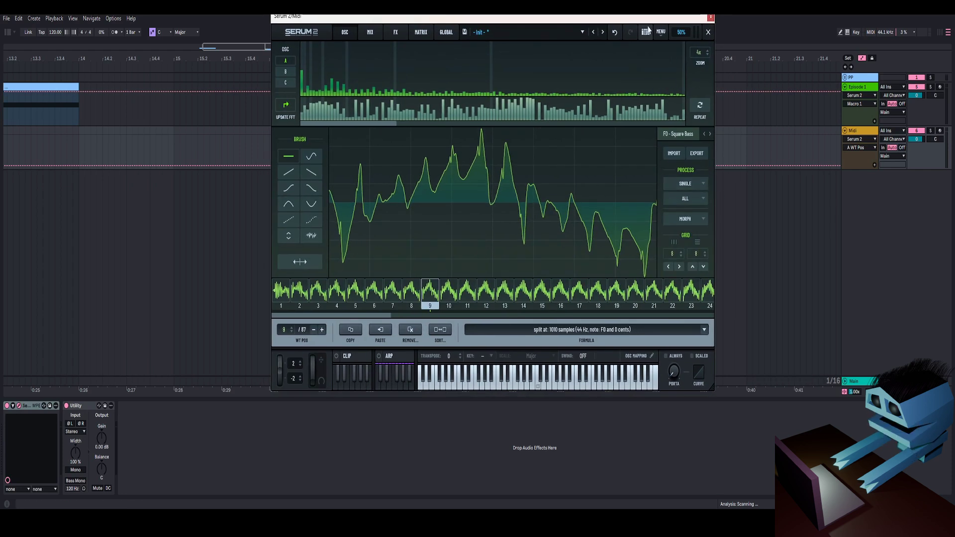
drag(650, 23, 629, 22)
Select frame 17 and apply Normalize Same (Max. From All Frames) to the whole wavetable.
click(559, 292)
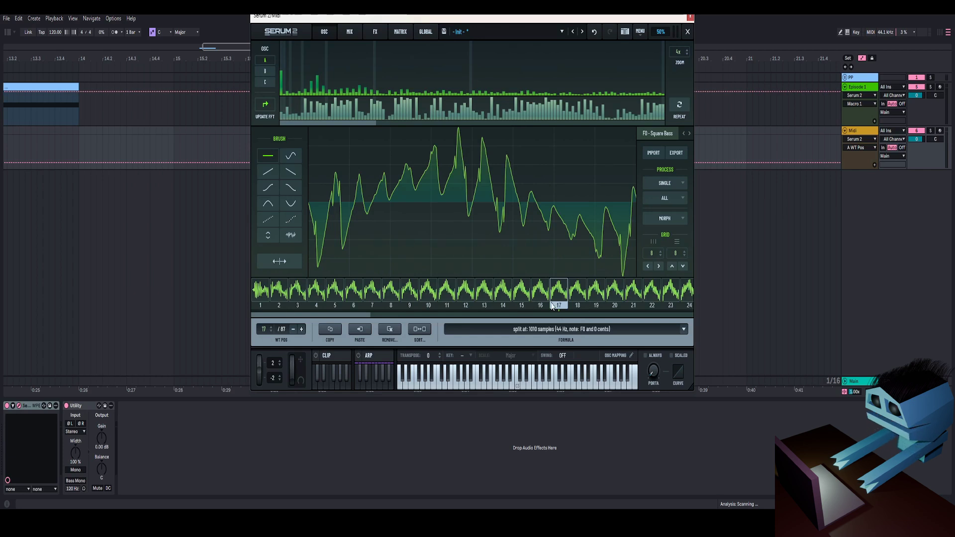
click(674, 201)
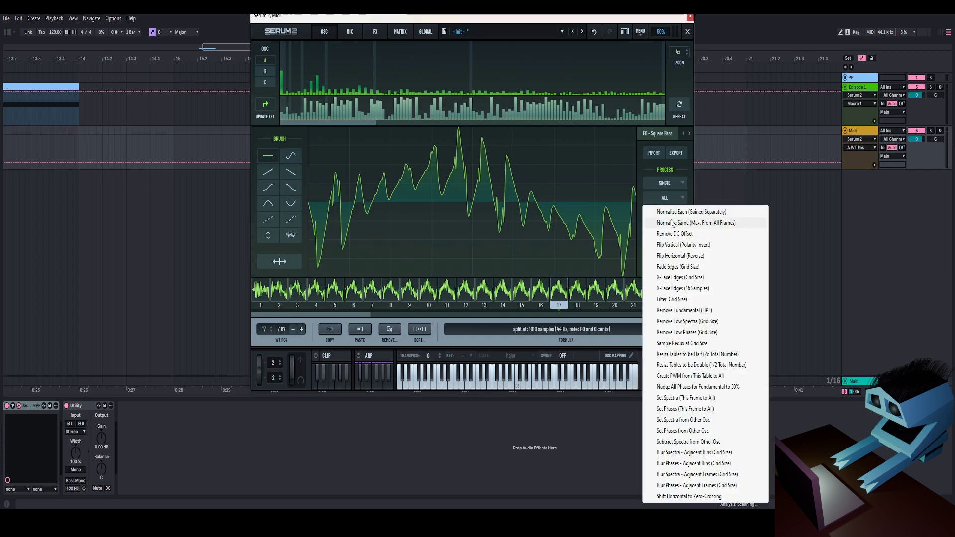
click(712, 223)
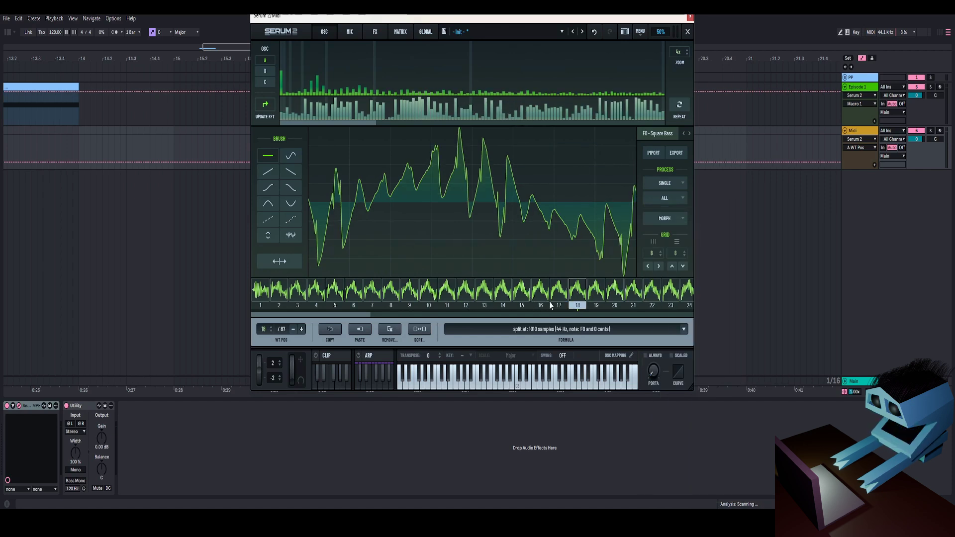
Remove the DC offset from all wavetable frames, and reapply Normalize Same (Max. From All Frames) before leaving the wavetable editor.
click(667, 198)
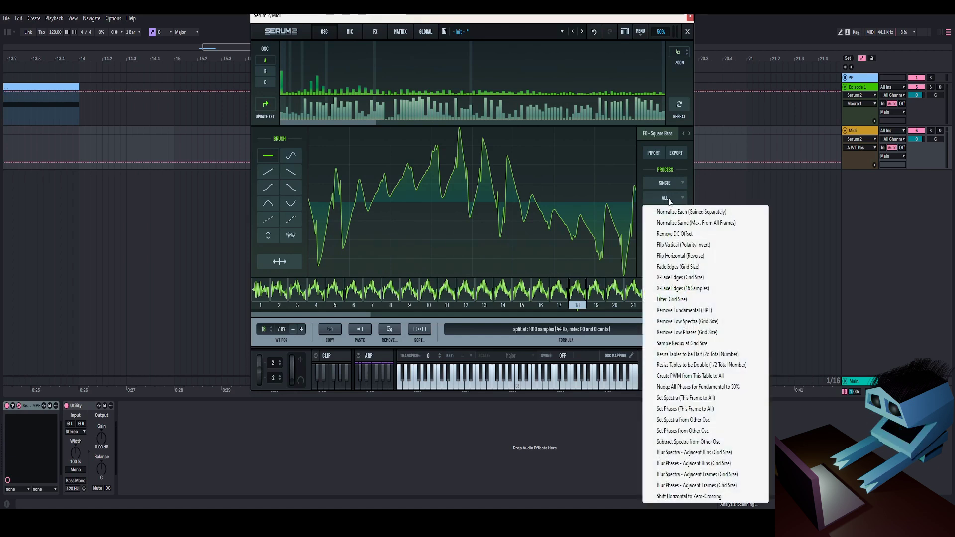
click(673, 238)
click(667, 198)
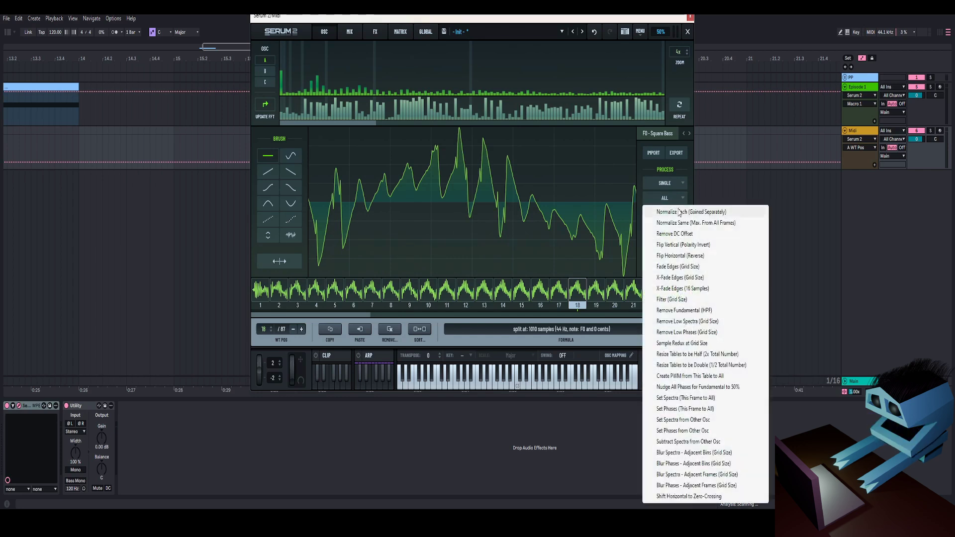
click(675, 226)
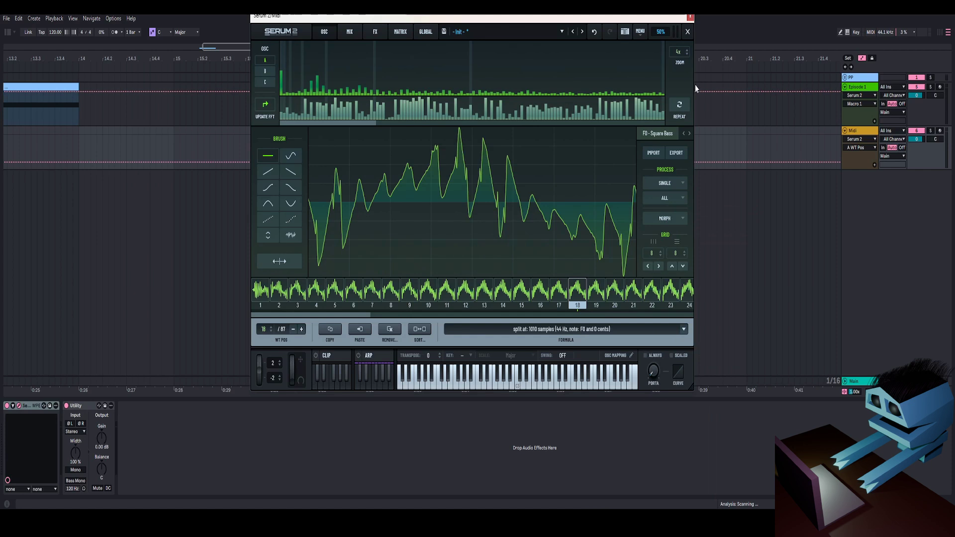
click(687, 35)
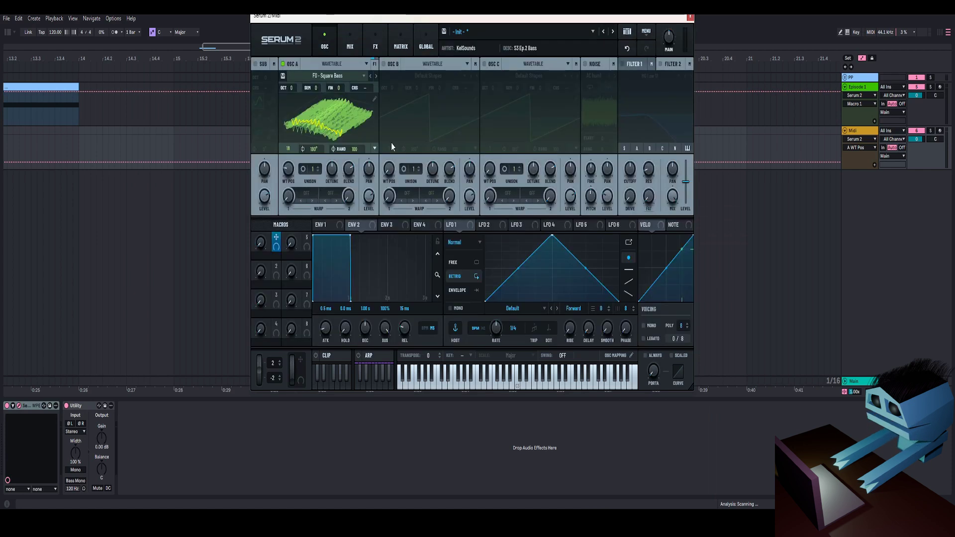
Reopen oscillator A's wavetable editor, morph the Square Bass frames, and return to the oscillator view.
click(374, 99)
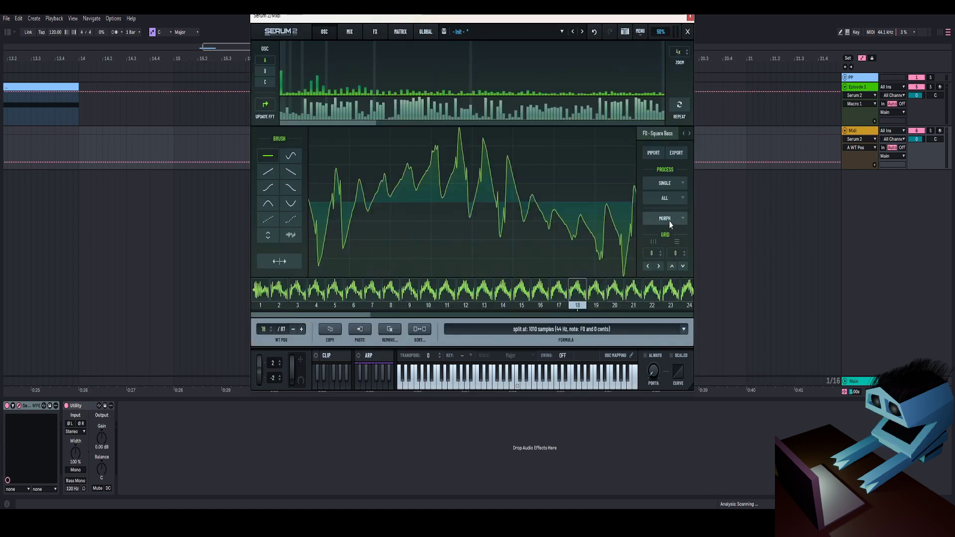
click(670, 221)
click(683, 233)
click(688, 32)
drag(393, 17, 417, 90)
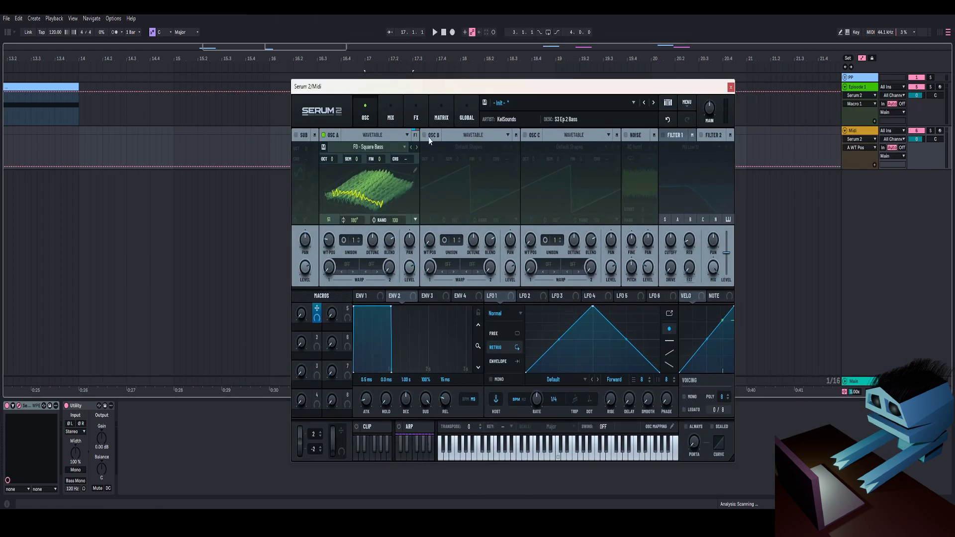
Map Macro 1 to oscillator A's wavetable position starting from frame 1, and audition the macro sweep.
drag(320, 308, 329, 240)
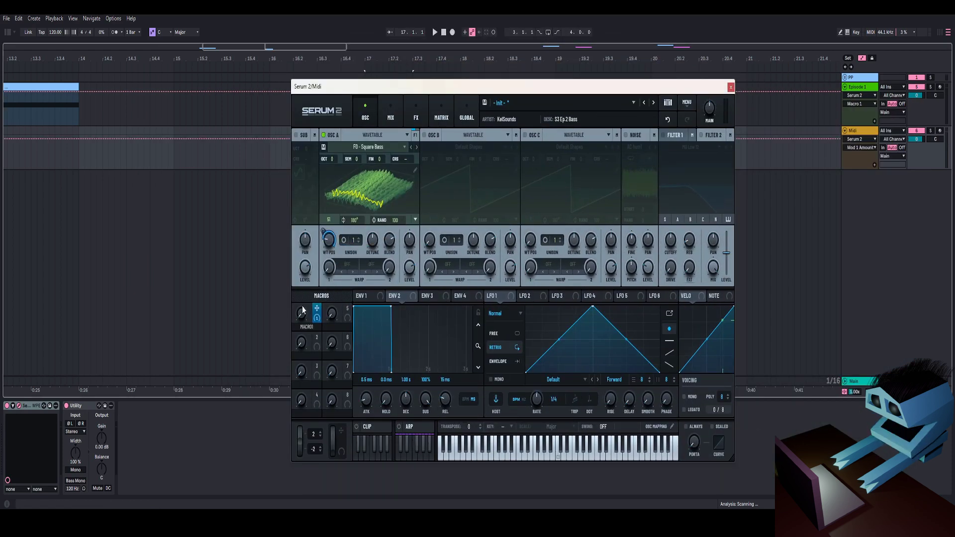
double_click(329, 244)
key(space)
drag(300, 317, 335, 207)
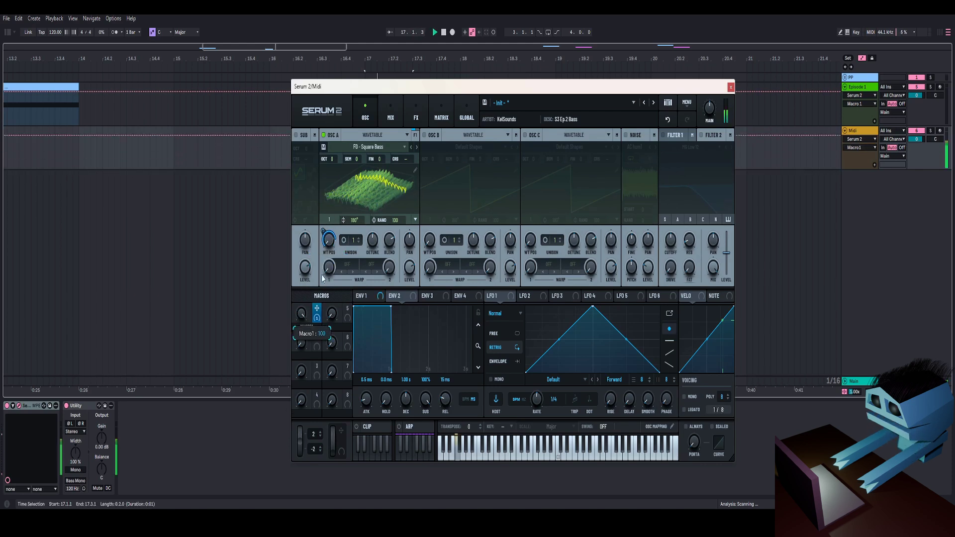
click(326, 231)
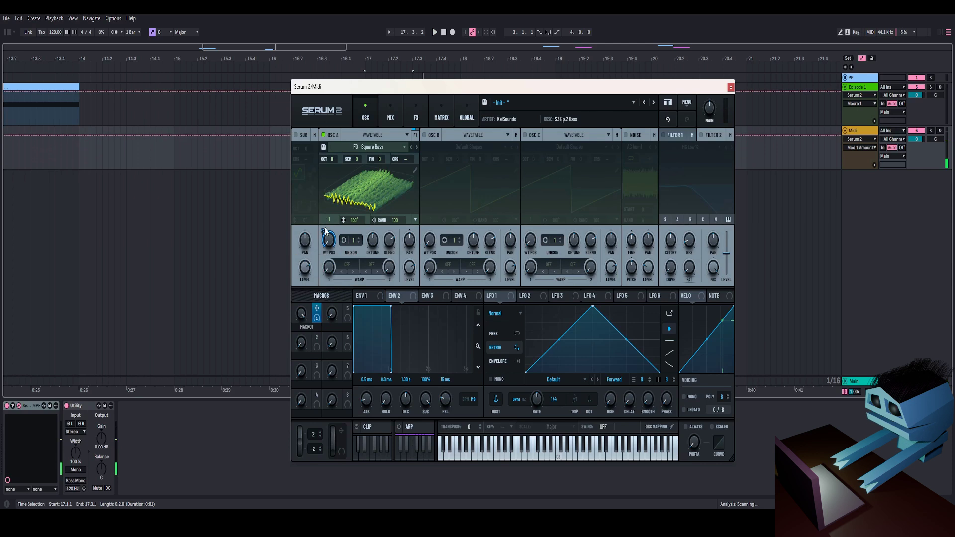
drag(301, 316, 306, 355)
key(space)
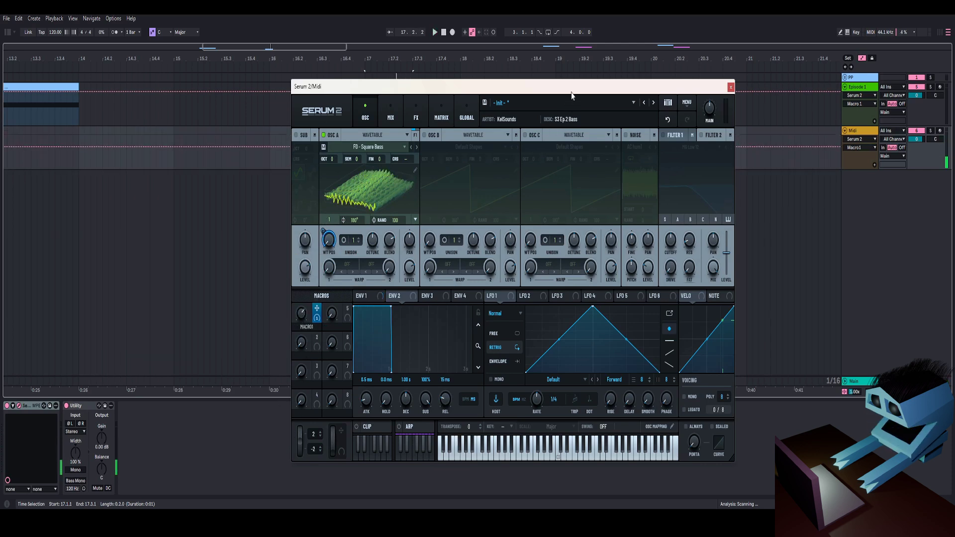
Try a higher base wavetable position on oscillator A, sweeping Macro 1 up to 100 and back down during playback.
drag(571, 93, 577, 66)
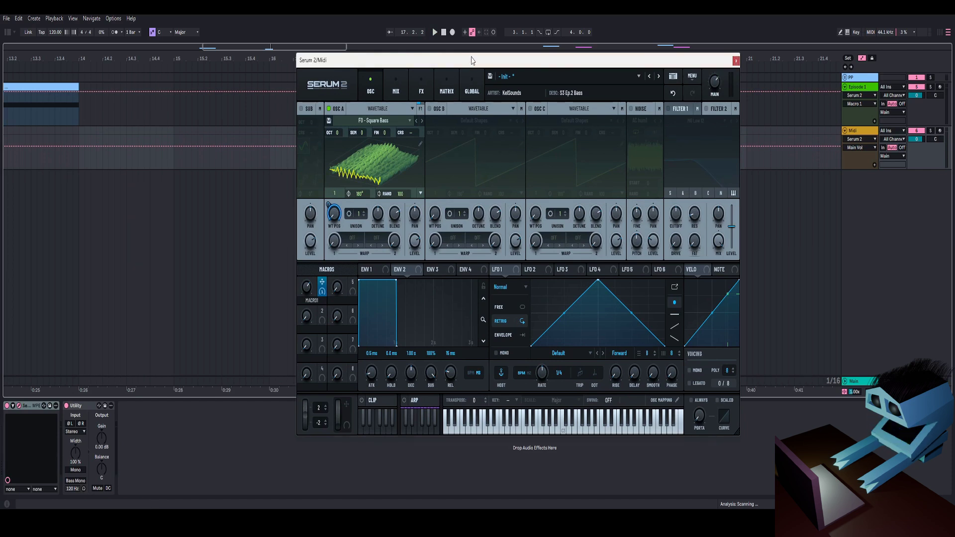
drag(472, 61, 473, 56)
drag(329, 201, 326, 242)
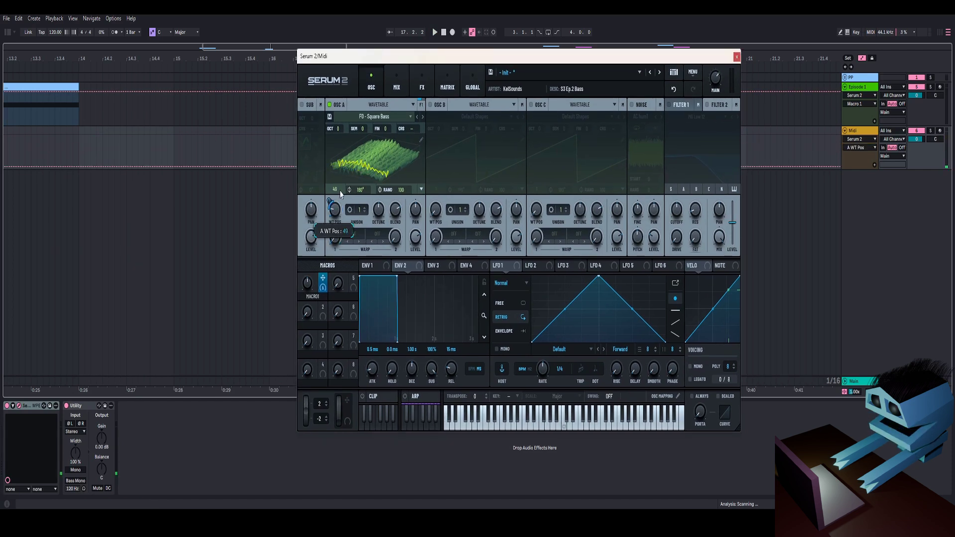
drag(308, 283, 311, 291)
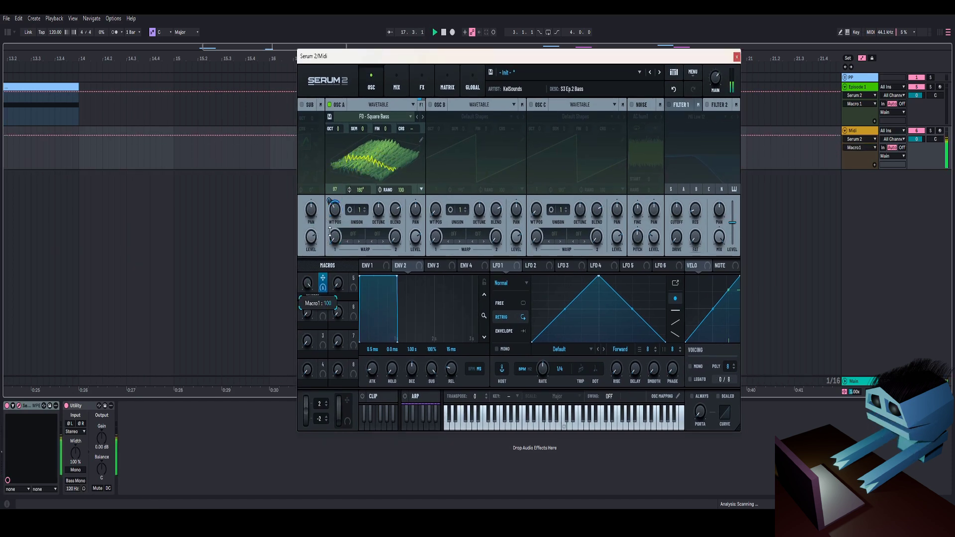
drag(330, 231, 303, 331)
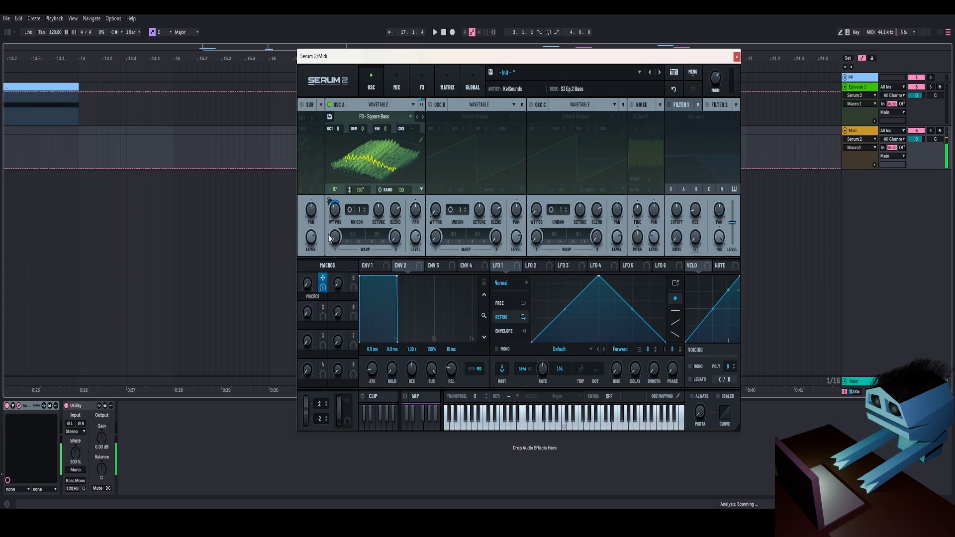
Try oscillator A's wavetable position at 148 and audition it with repeated Macro 1 sweeps.
drag(336, 218, 337, 210)
drag(309, 287, 334, 214)
drag(309, 286, 316, 264)
key(space)
drag(299, 359, 310, 276)
key(space)
click(433, 30)
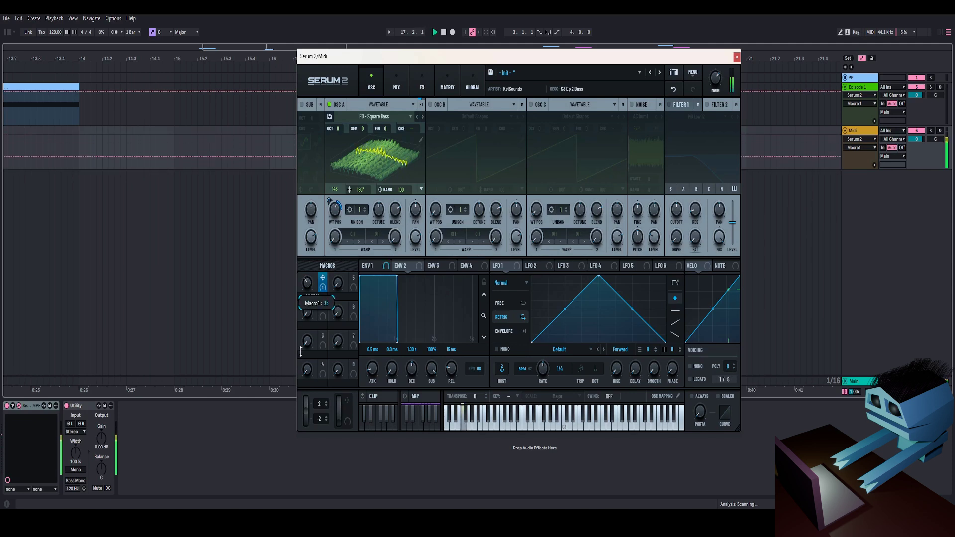
Fine-tune oscillator A's base wavetable position and Macro 1 modulation amount, and audition the macro's range.
click(336, 213)
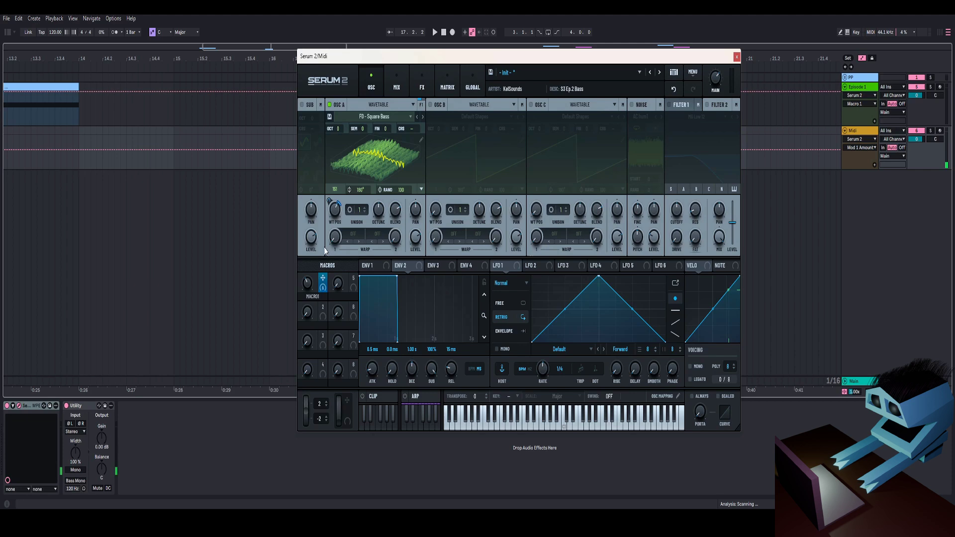
key(space)
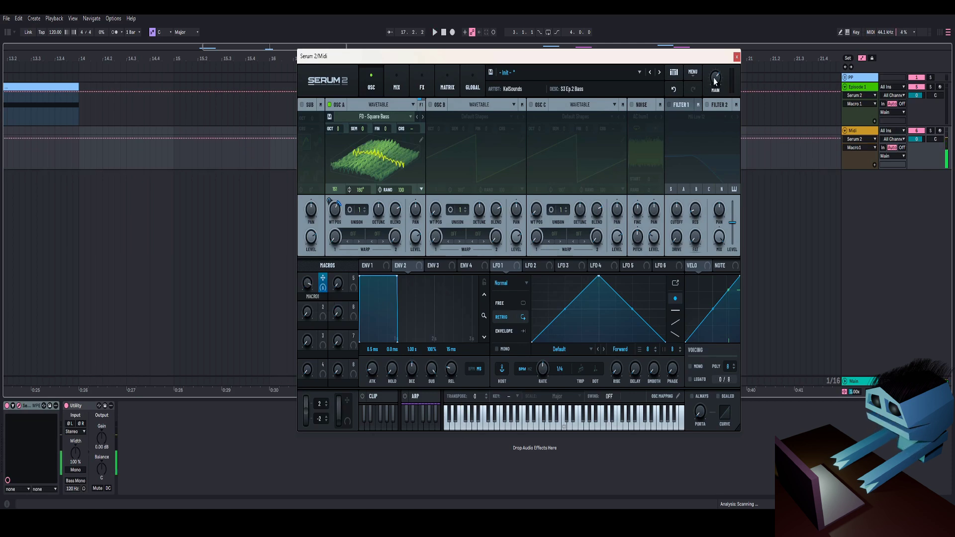
drag(304, 293, 304, 328)
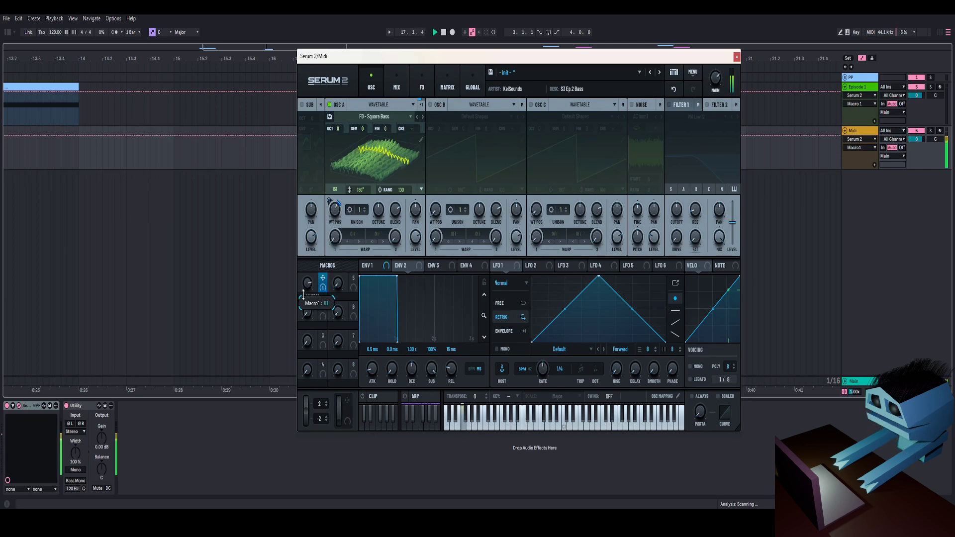
key(space)
Set the main volume to 72% and audition the bass while sweeping Macro 1.
click(674, 89)
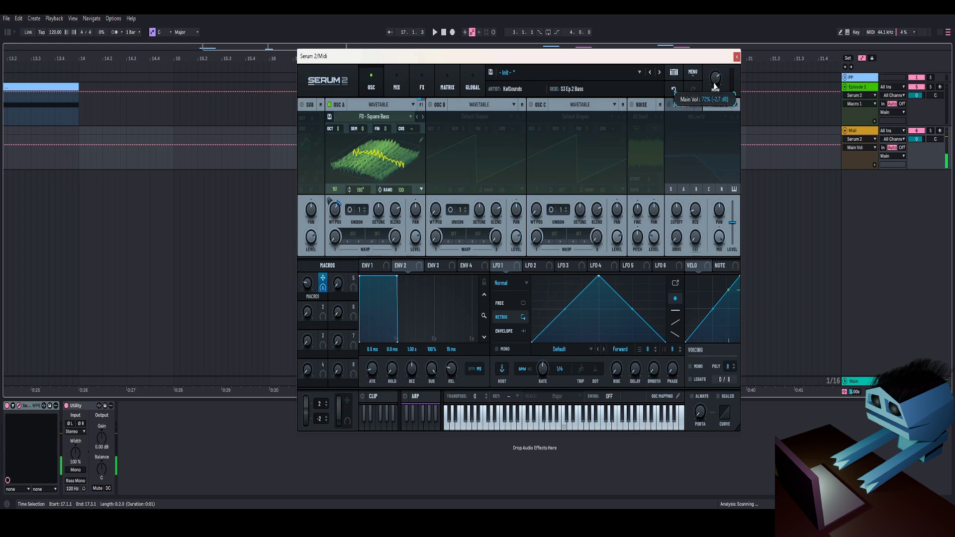
key(space)
drag(307, 283, 327, 252)
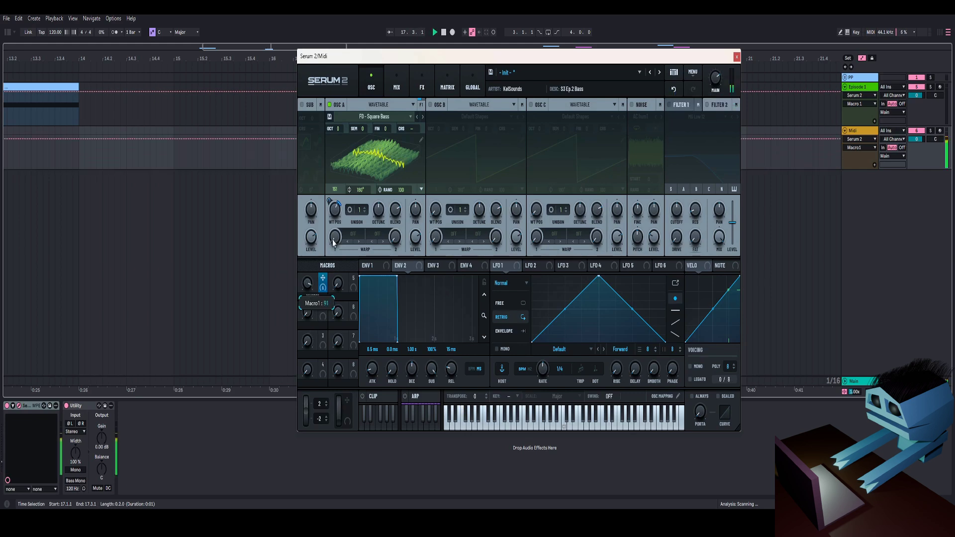
key(space)
Enable oscillator B with its warp set to PD (A), and lower oscillator A's level to 0%.
click(430, 104)
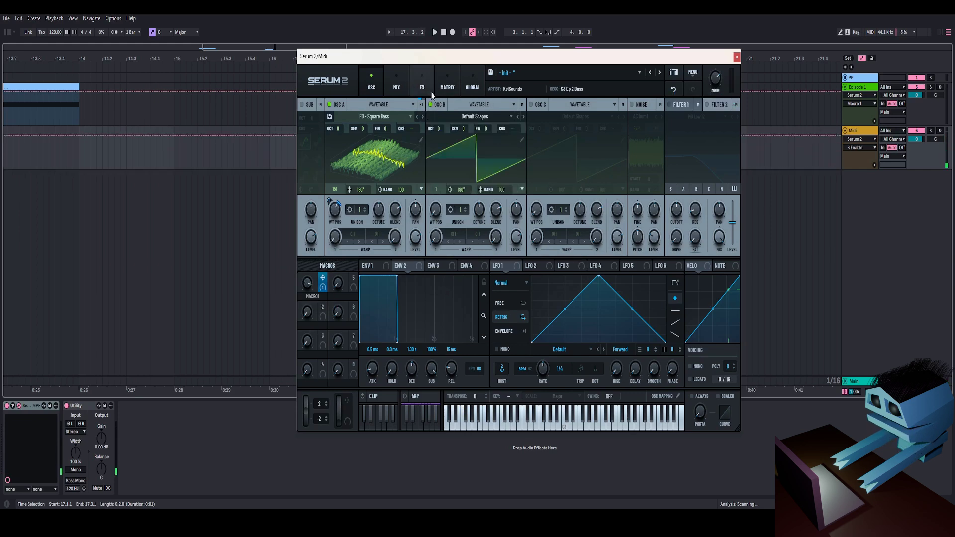
click(415, 237)
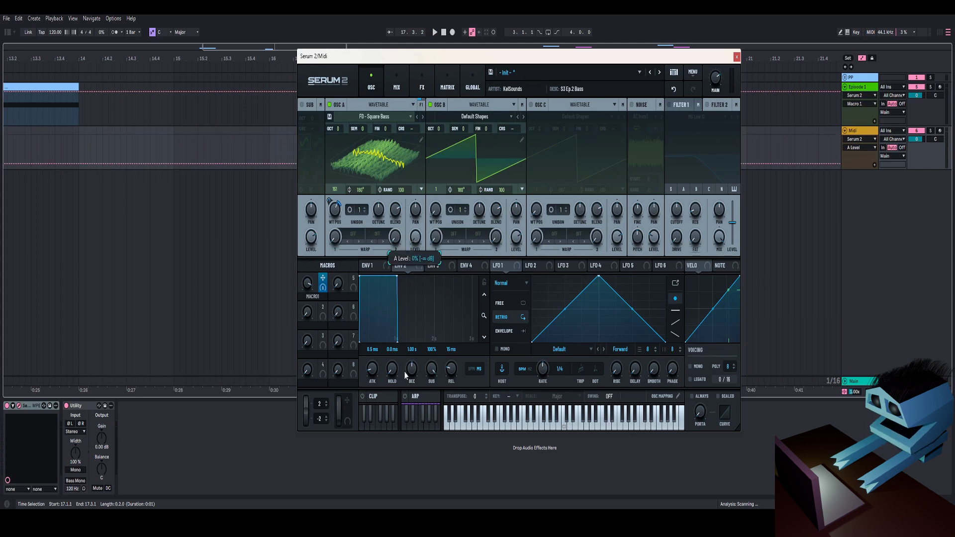
click(453, 234)
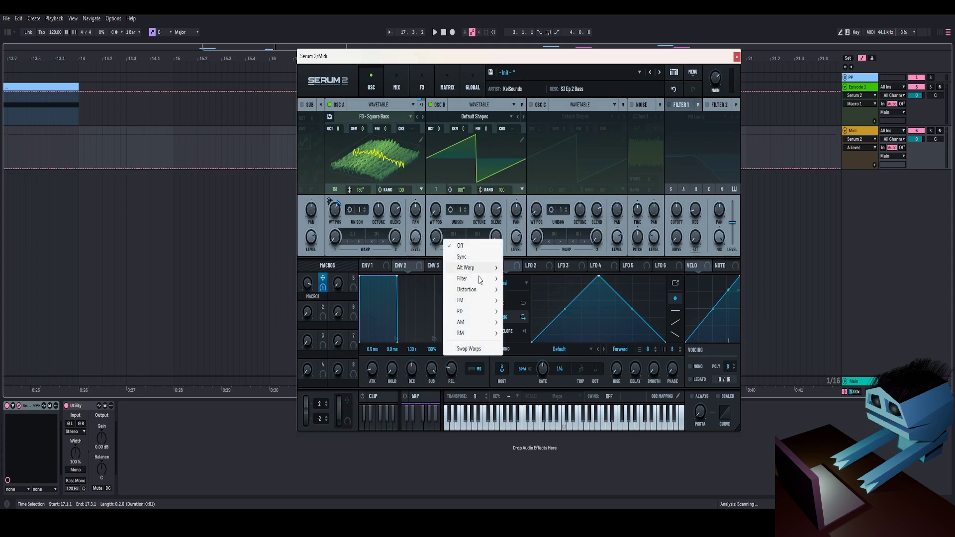
mouse_move(470, 311)
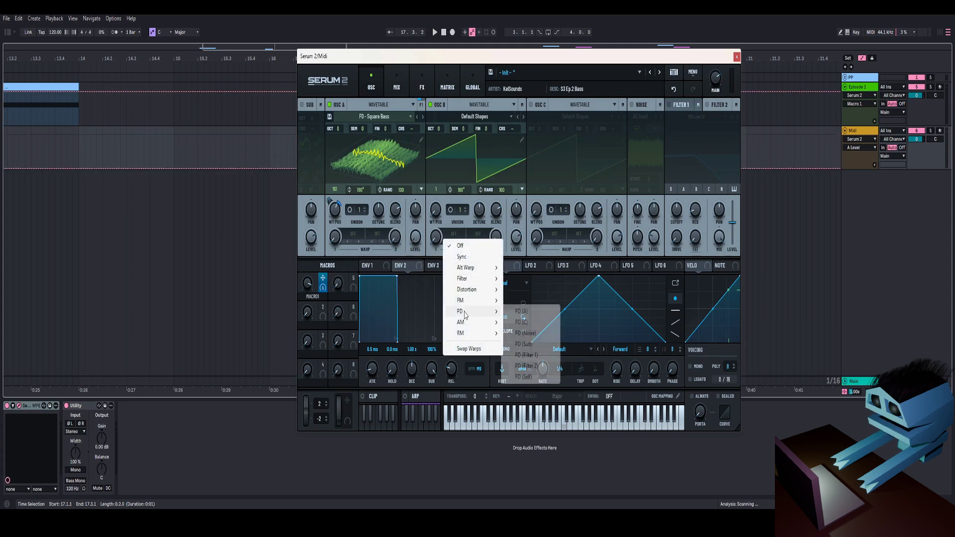
click(529, 312)
Raise oscillator A by one octave, and turn up oscillator B's PD (A) warp while auditioning Macro 1.
drag(337, 128, 341, 117)
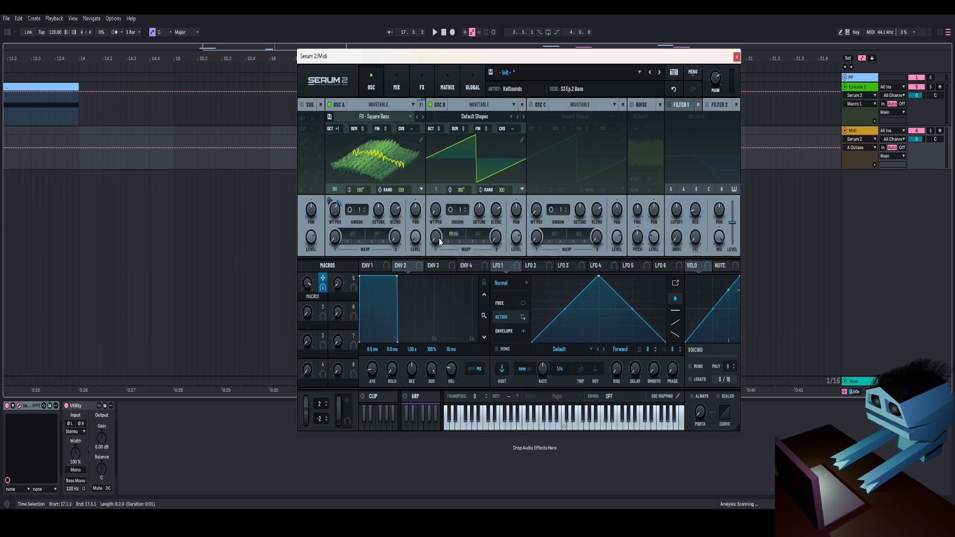
mouse_move(436, 239)
mouse_down()
mouse_move(434, 225)
mouse_move(436, 241)
mouse_up()
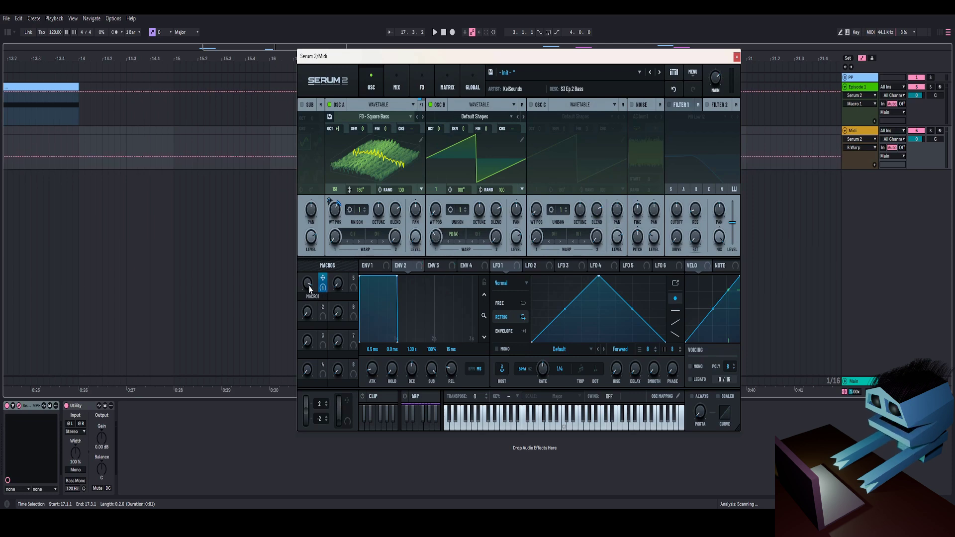
drag(309, 287, 297, 378)
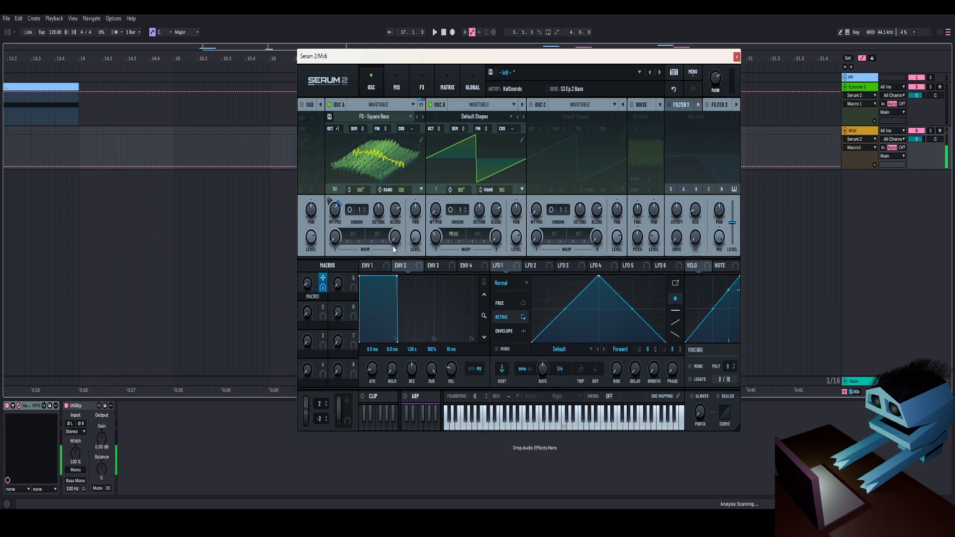
Move oscillator B's wavetable position to the triangle shape and audition the bass with a Macro 1 sweep.
drag(416, 238, 416, 258)
drag(434, 213, 443, 194)
key(space)
drag(306, 284, 304, 374)
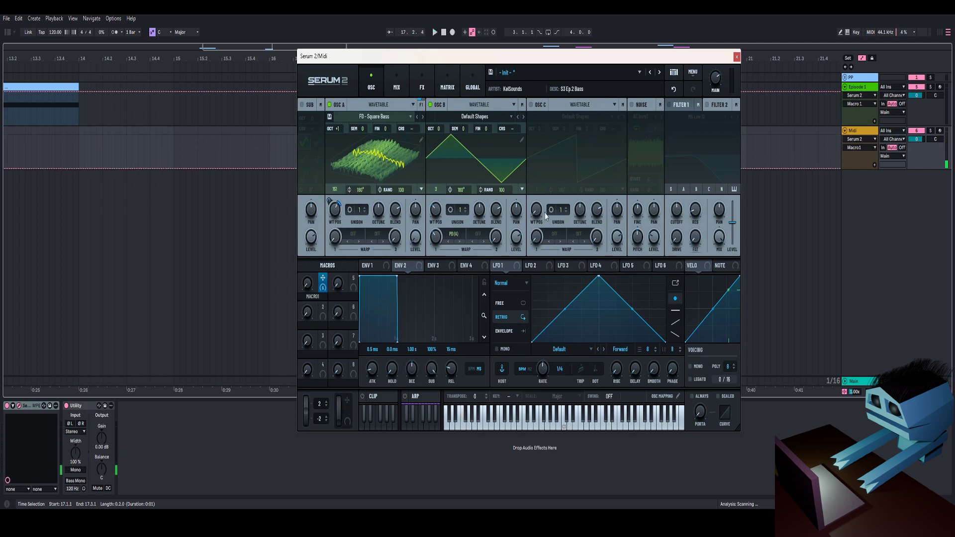
Try oscillator A's wavetable position at 79 with an 18% Macro 1 amount, and at 152, auditioning Macro 1 each time.
key(space)
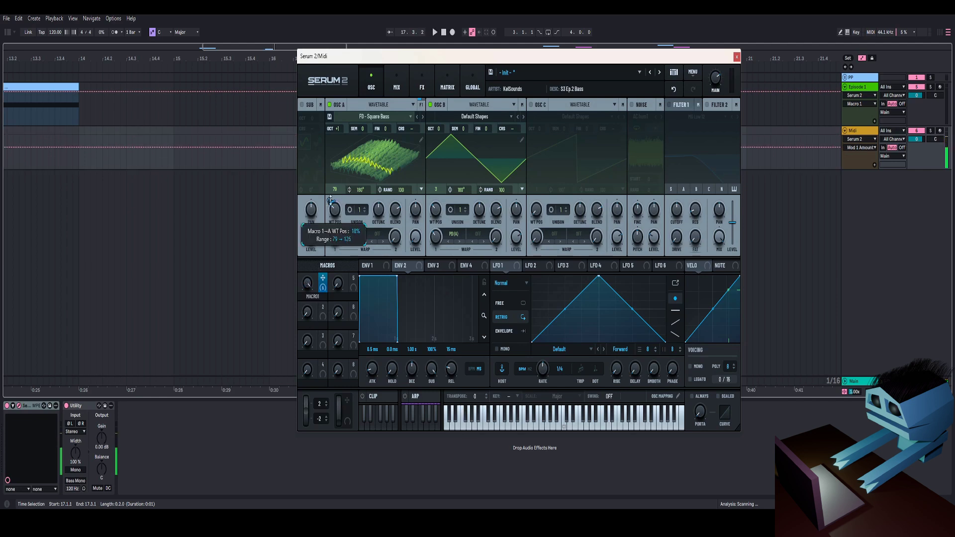
key(space)
key(space)
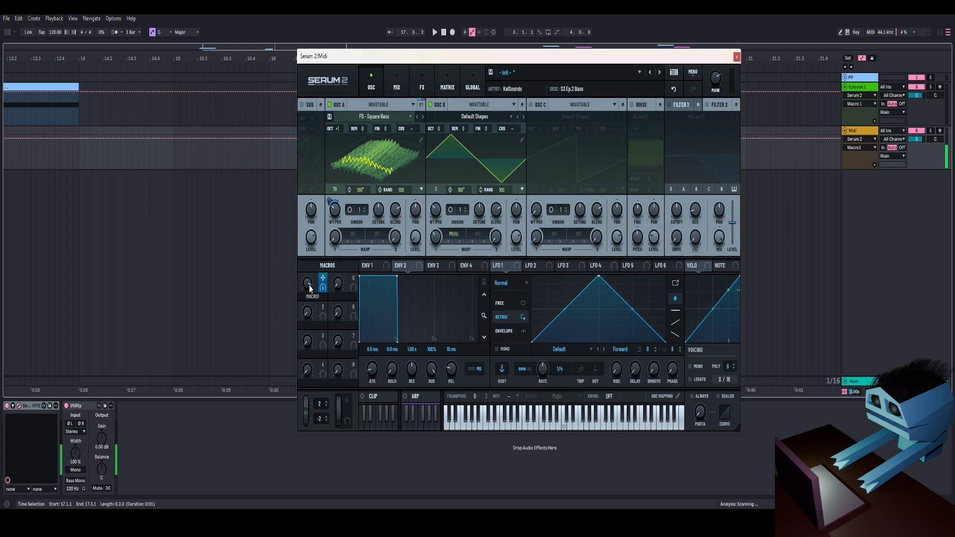
drag(332, 214, 334, 202)
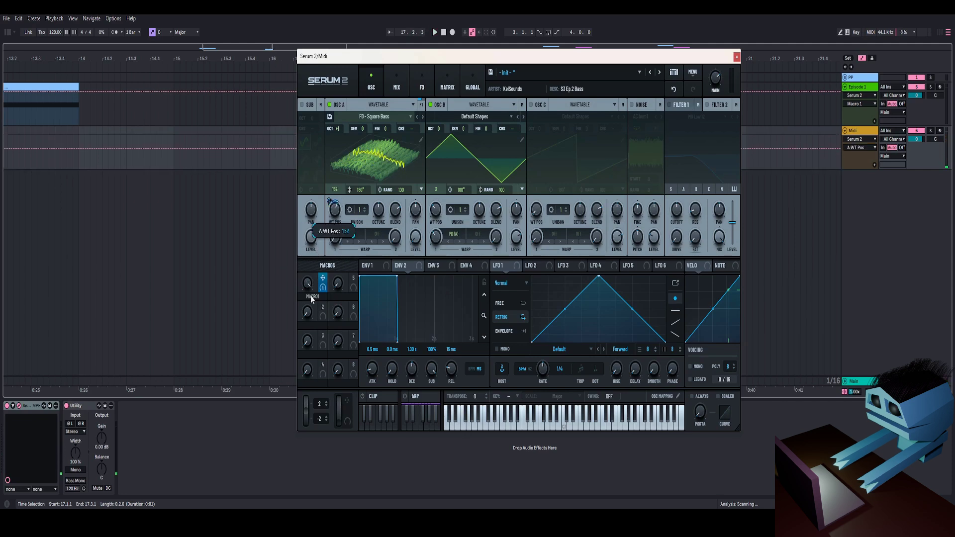
drag(308, 289, 346, 253)
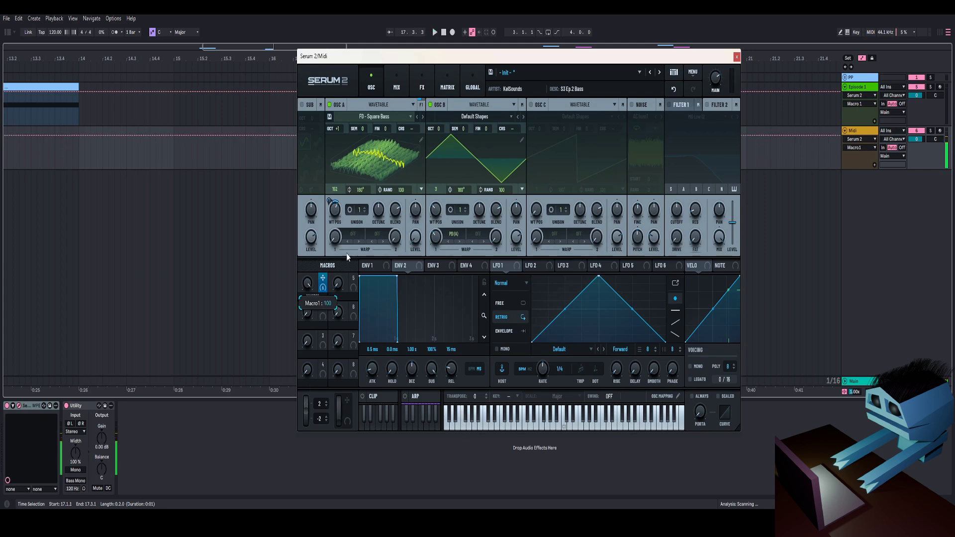
Raise oscillator A's wavetable position to 256 and audition the Macro 1 sweep.
drag(337, 215, 337, 194)
drag(307, 284, 298, 397)
key(space)
drag(338, 208, 343, 192)
key(space)
key(space)
drag(308, 283, 351, 234)
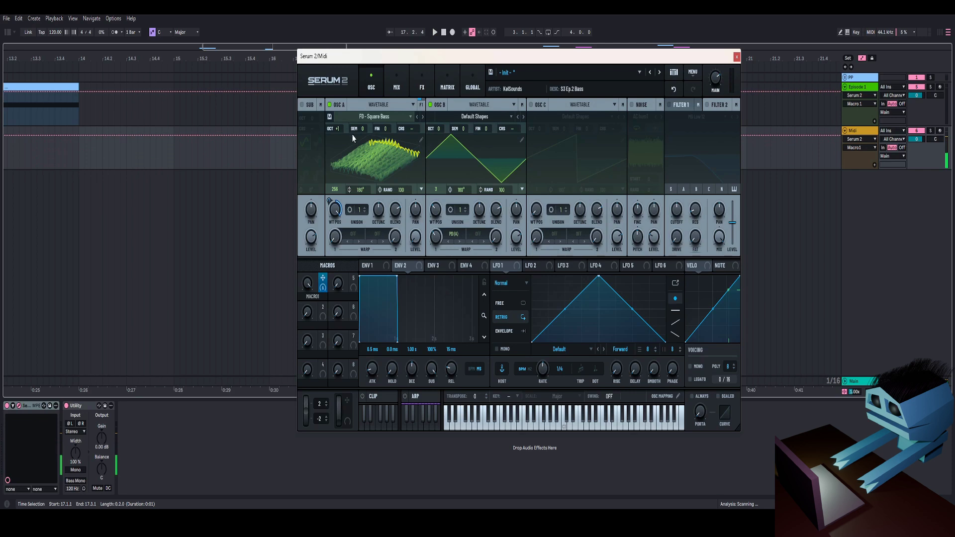
Set oscillator B's warp to 43% and audition it with Macro 1 turned up to 100.
click(434, 238)
drag(433, 237, 436, 232)
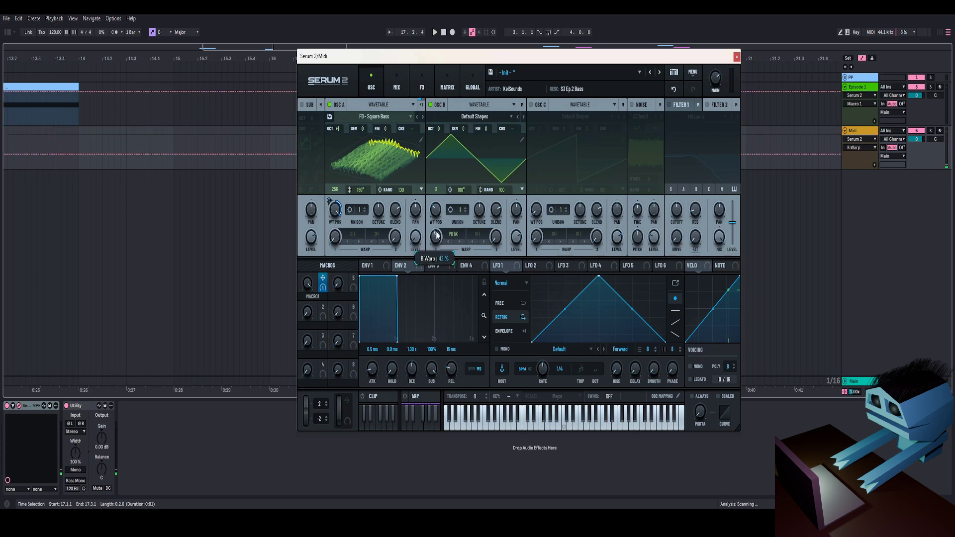
click(306, 285)
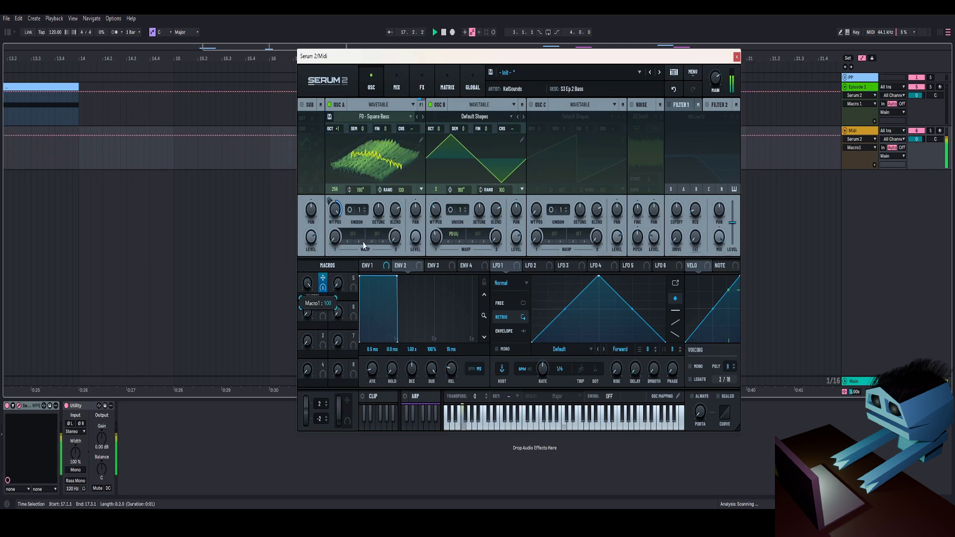
Set the phase and random phase to 0 on oscillators A and B, and audition the bass with Macro 1 sweeps.
key(space)
key(space)
key(space)
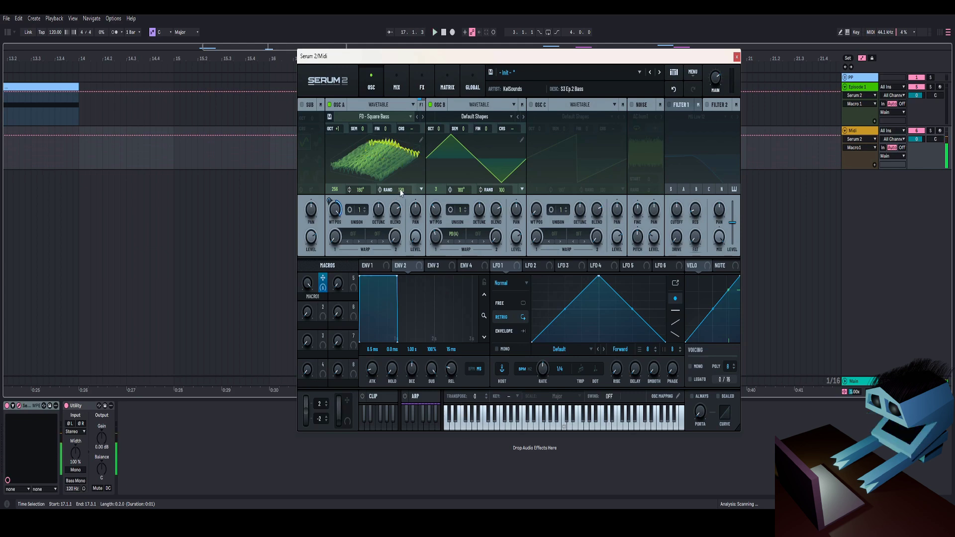
drag(401, 192, 352, 309)
drag(461, 190, 504, 247)
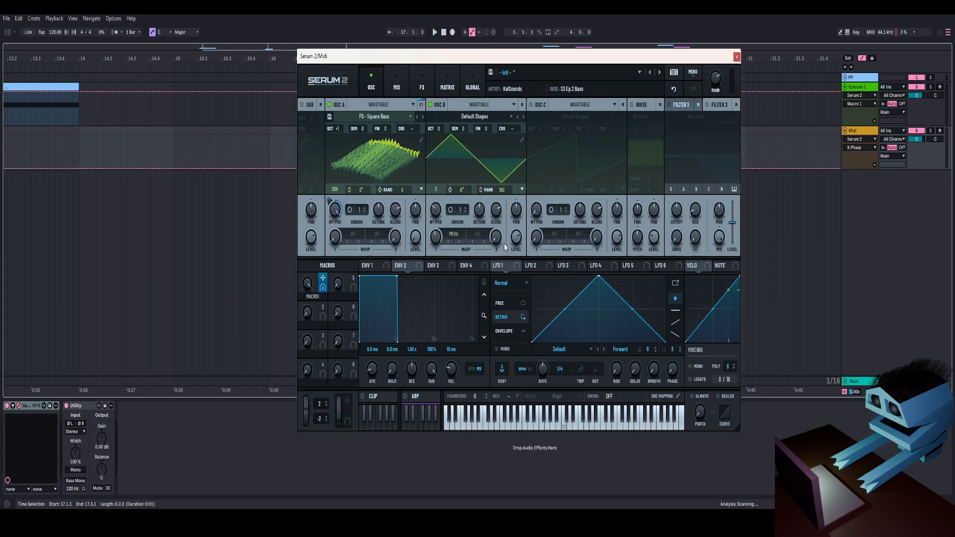
drag(503, 190, 493, 239)
key(space)
drag(308, 283, 314, 237)
drag(307, 284, 327, 241)
key(space)
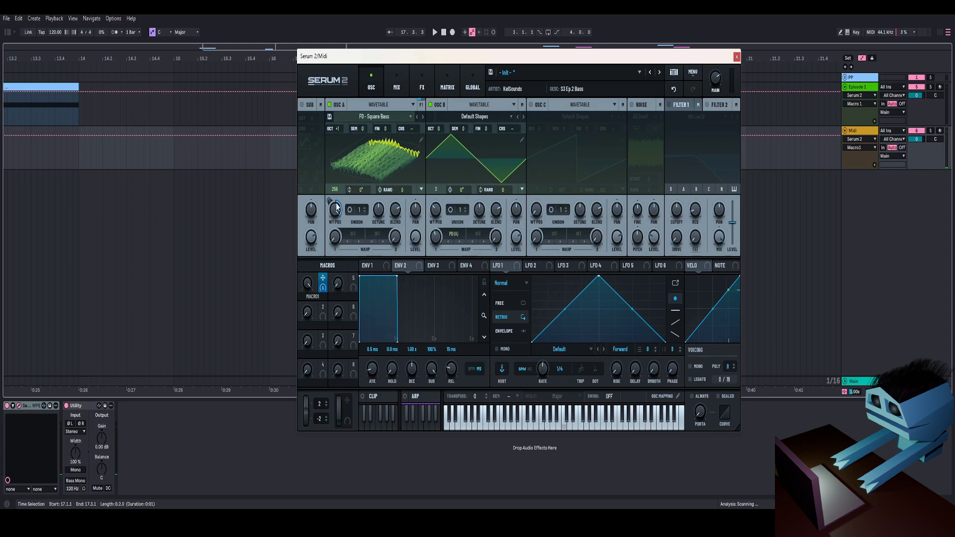
Lower oscillator A's wavetable position to 208 and fine-tune oscillator B's warp while auditioning Macro 1 sweeps.
mouse_move(336, 211)
mouse_down()
mouse_move(336, 237)
mouse_move(329, 198)
mouse_up()
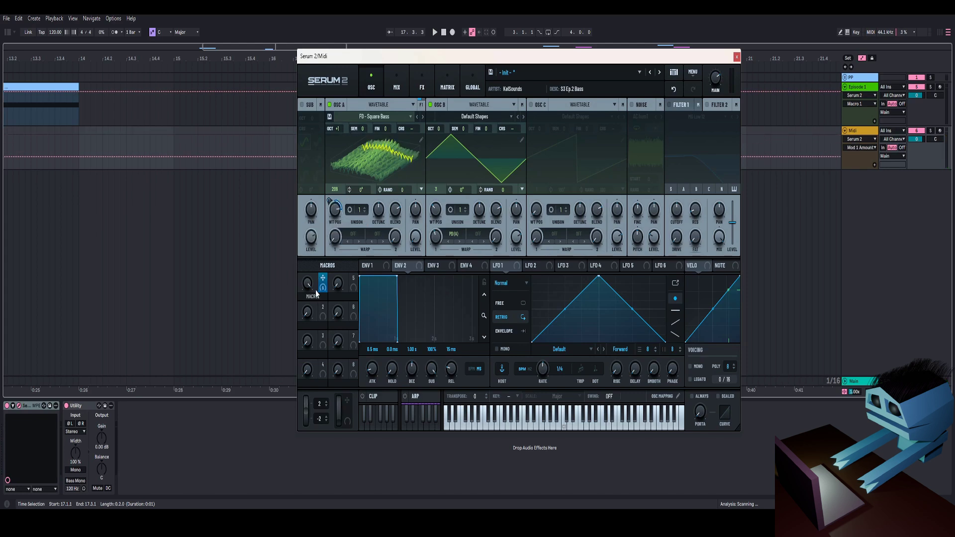
drag(309, 285, 491, 180)
key(space)
key(space)
key(space)
key(space)
drag(442, 242, 439, 234)
drag(310, 286, 329, 225)
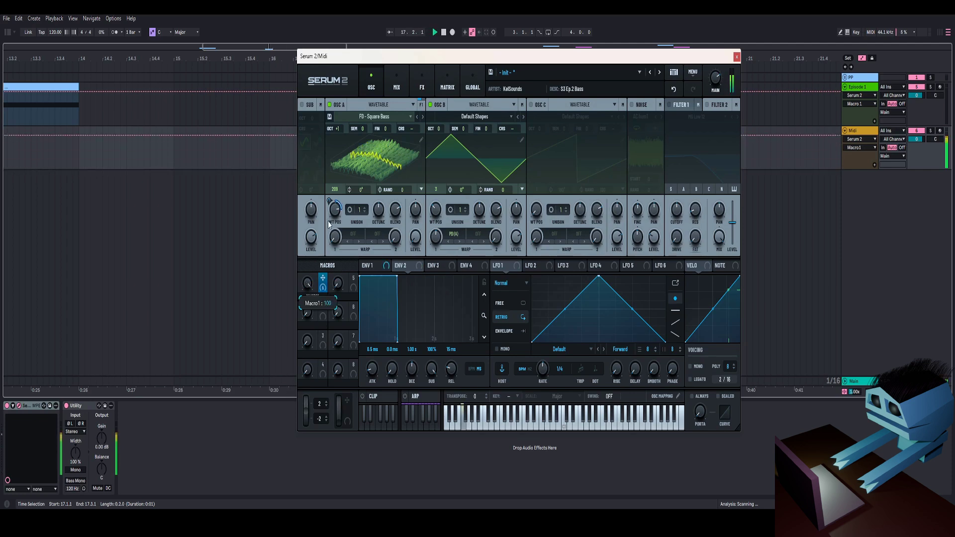
Enable Filter 1 and switch its type to Band 12.
click(670, 104)
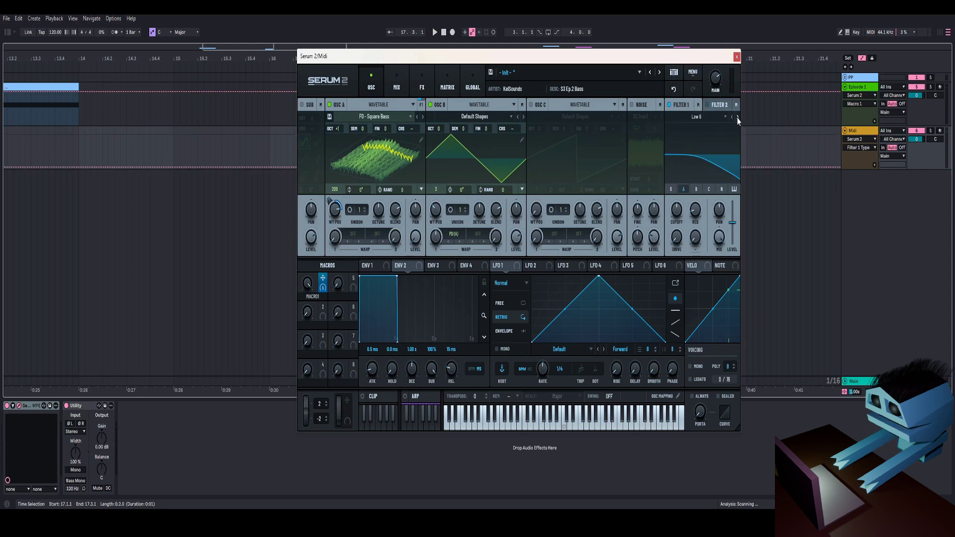
click(737, 117)
click(738, 118)
click(738, 117)
click(737, 118)
click(738, 117)
click(737, 117)
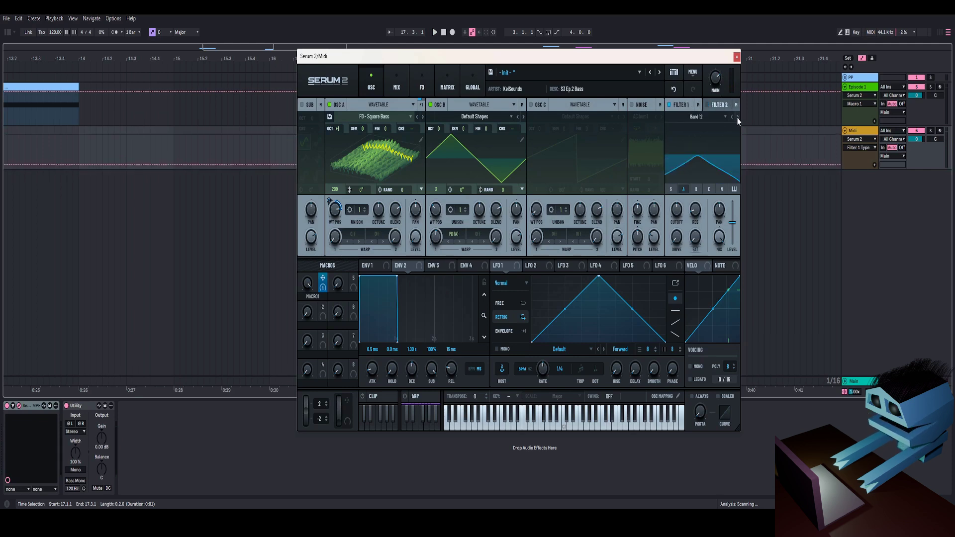
click(738, 117)
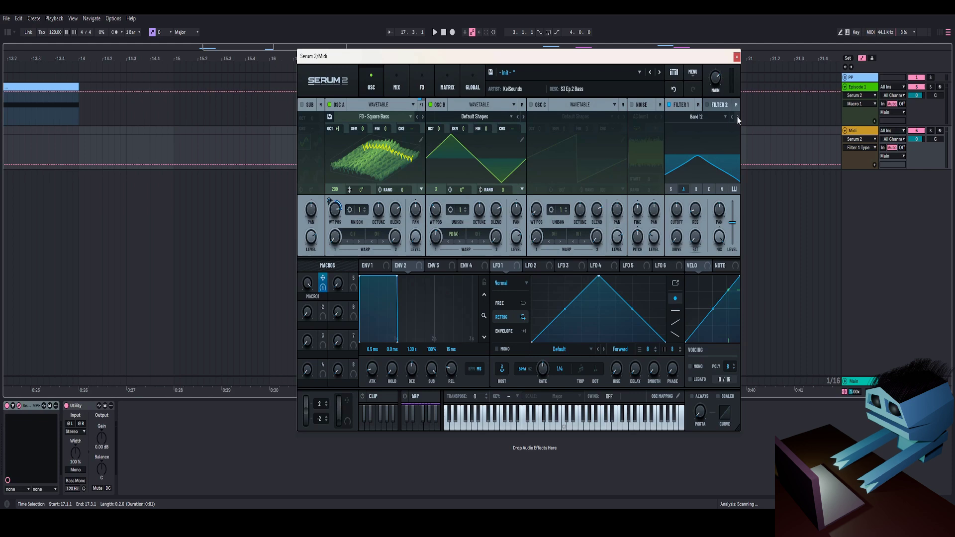
Route oscillator B instead of oscillator A into Filter 1, and assign Macro 1 to the filter's cutoff.
click(307, 285)
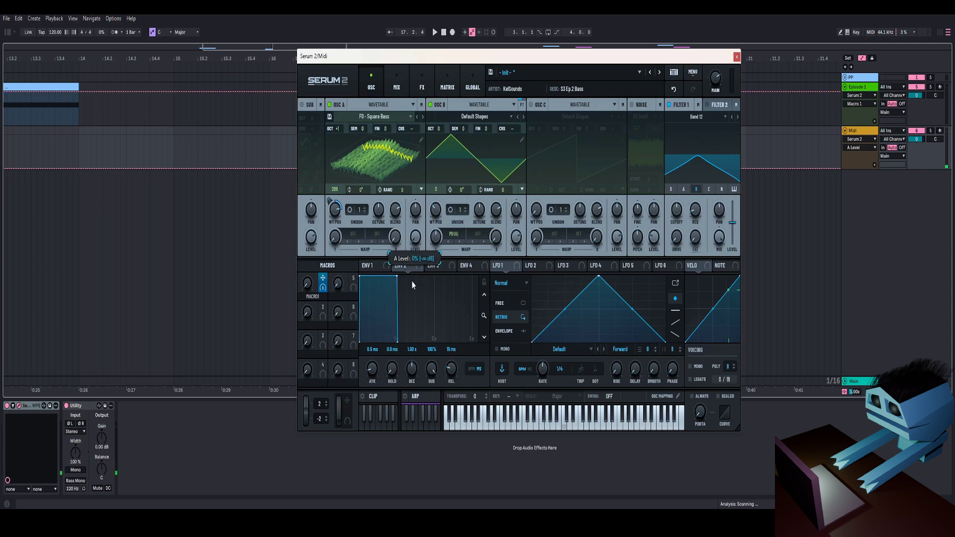
drag(322, 283, 677, 209)
click(452, 75)
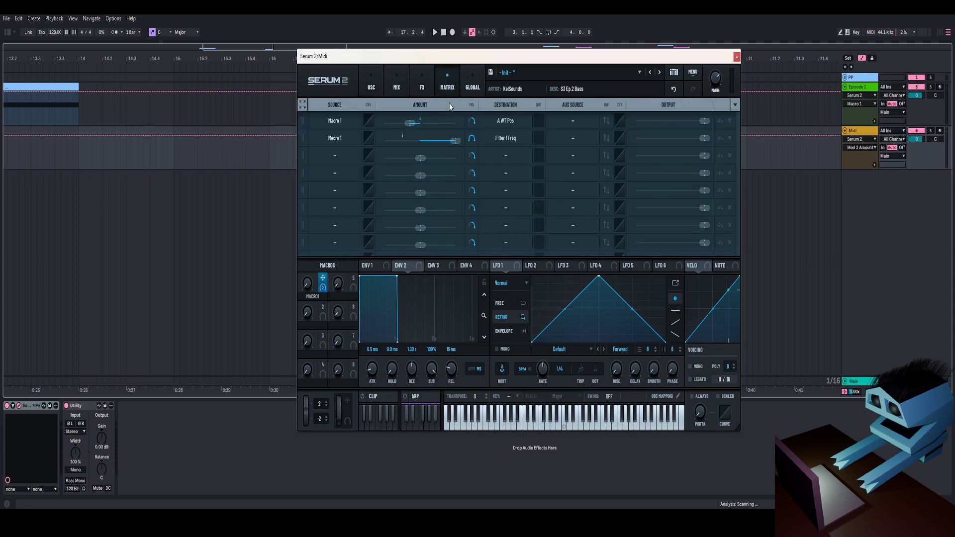
click(371, 82)
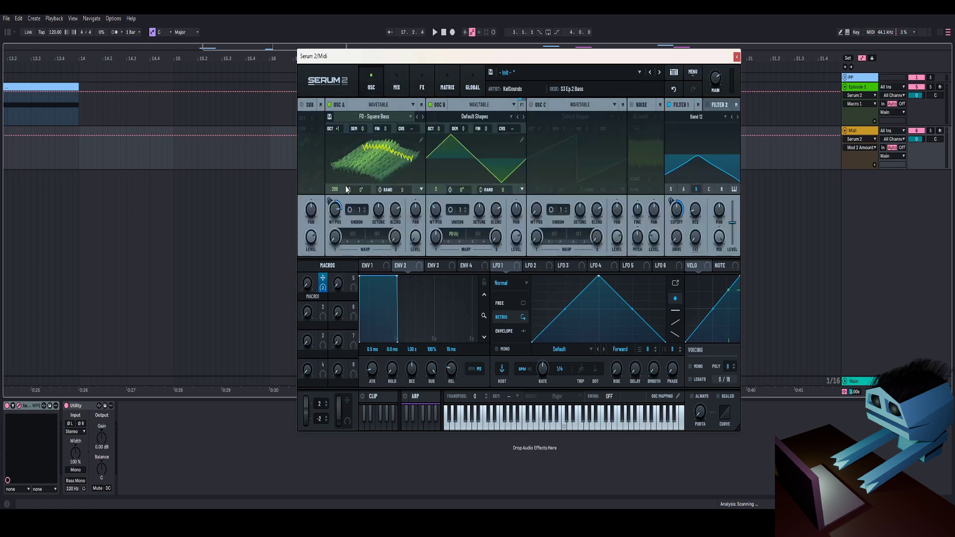
Lower Filter 1's cutoff and its Macro 1 modulation amount while auditioning the bass with macro sweeps.
key(space)
drag(308, 283, 322, 339)
drag(671, 201, 678, 225)
drag(307, 288, 332, 346)
key(space)
key(space)
key(space)
key(space)
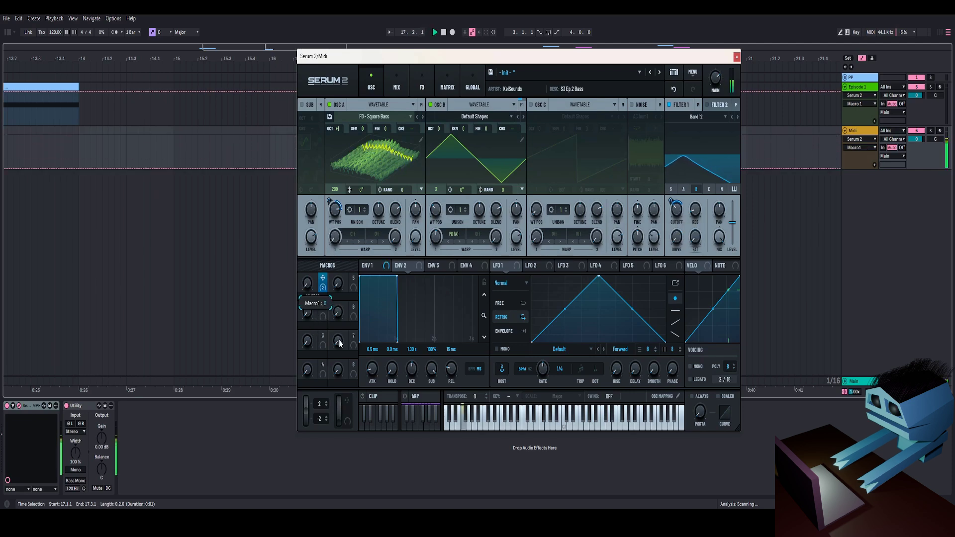
Increase Filter 1's resonance and drive with the main volume turned down slightly, and audition the bass with Macro 1.
click(671, 203)
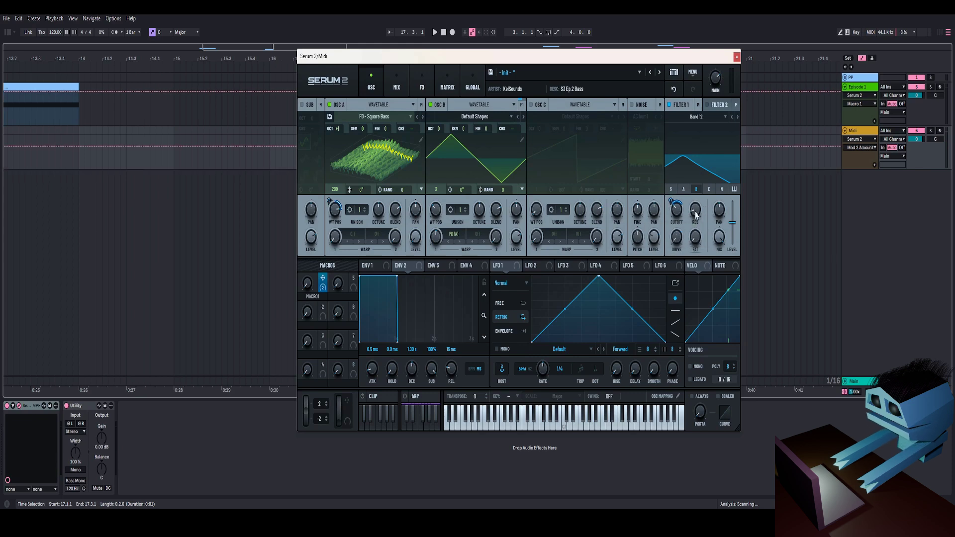
drag(694, 211, 708, 168)
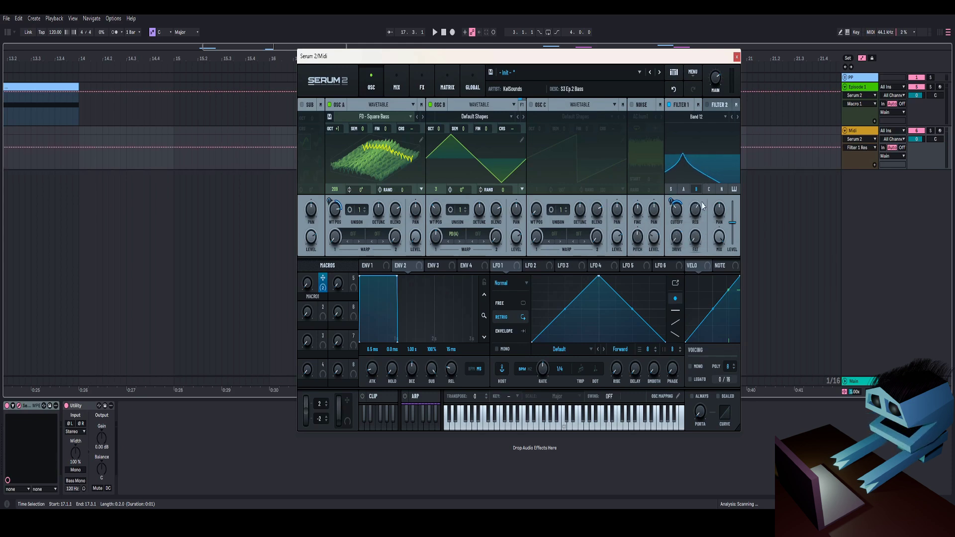
drag(677, 237, 676, 224)
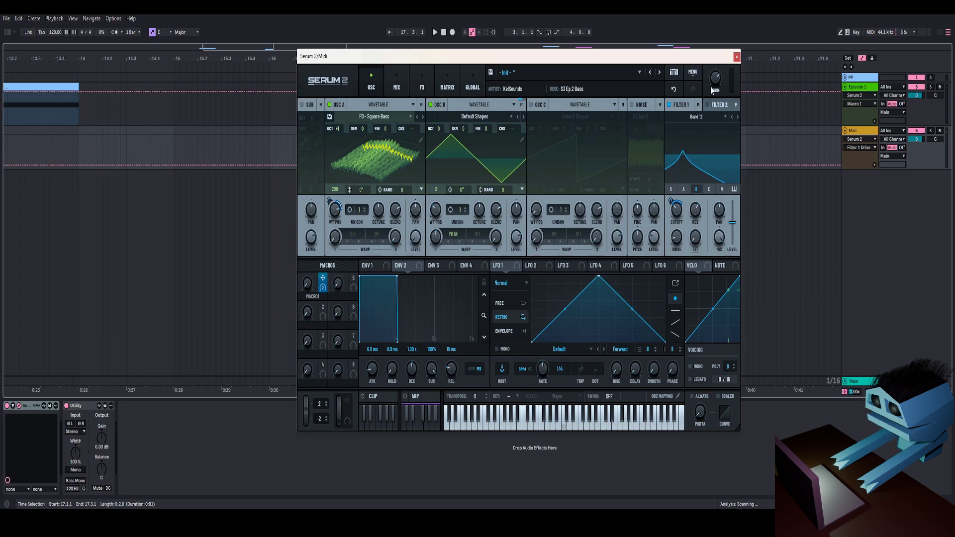
drag(716, 77, 715, 82)
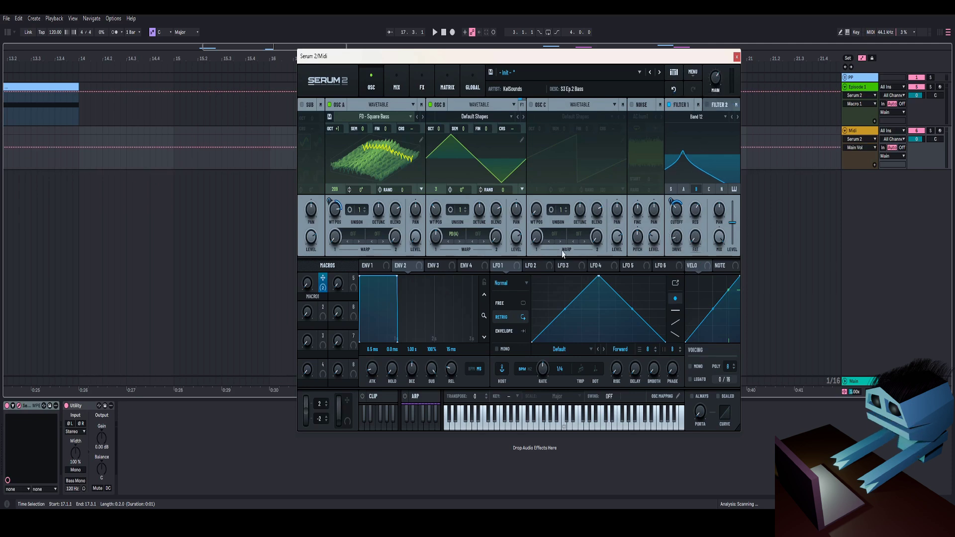
click(306, 285)
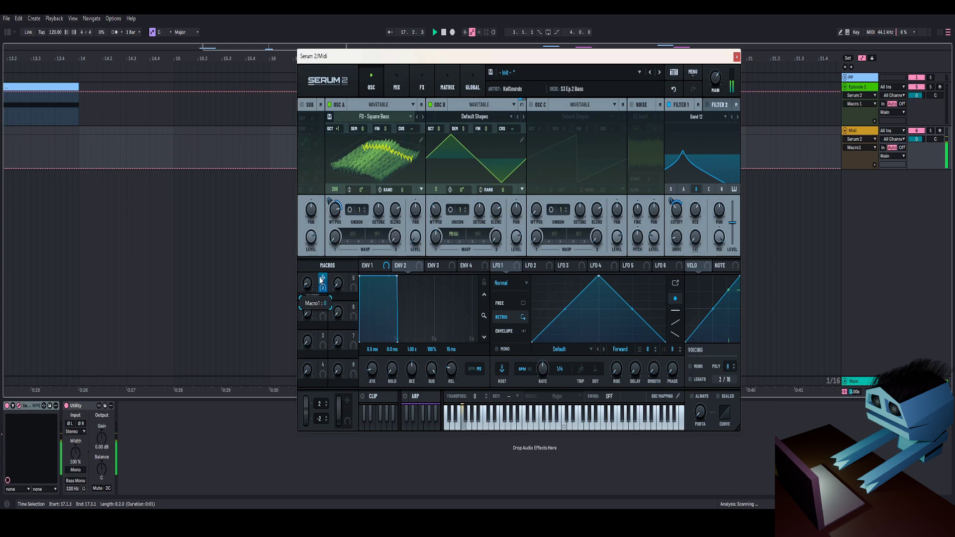
Refine Filter 1's cutoff modulation and resonance, set its drive to 21%, and audition with Macro 1 up to 100.
click(672, 201)
drag(700, 213, 699, 208)
click(678, 239)
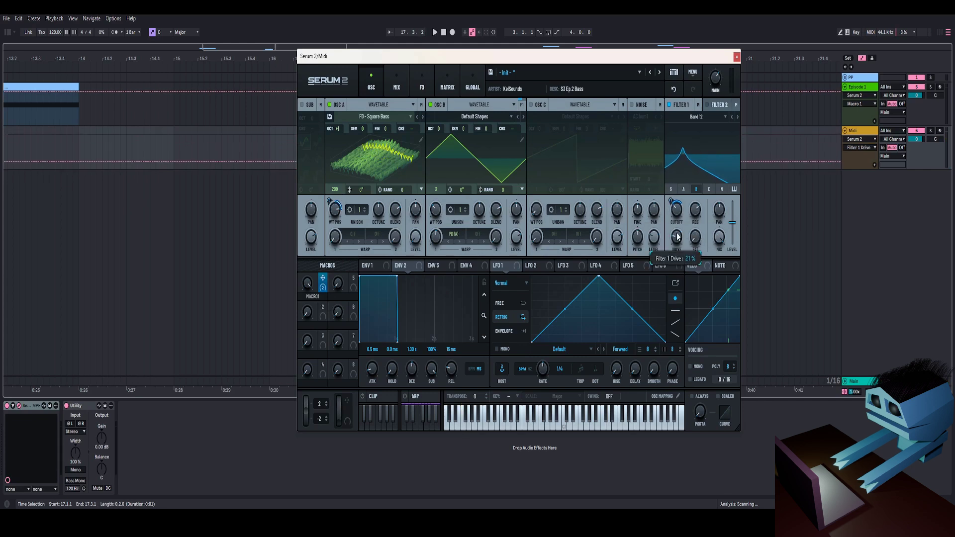
click(306, 282)
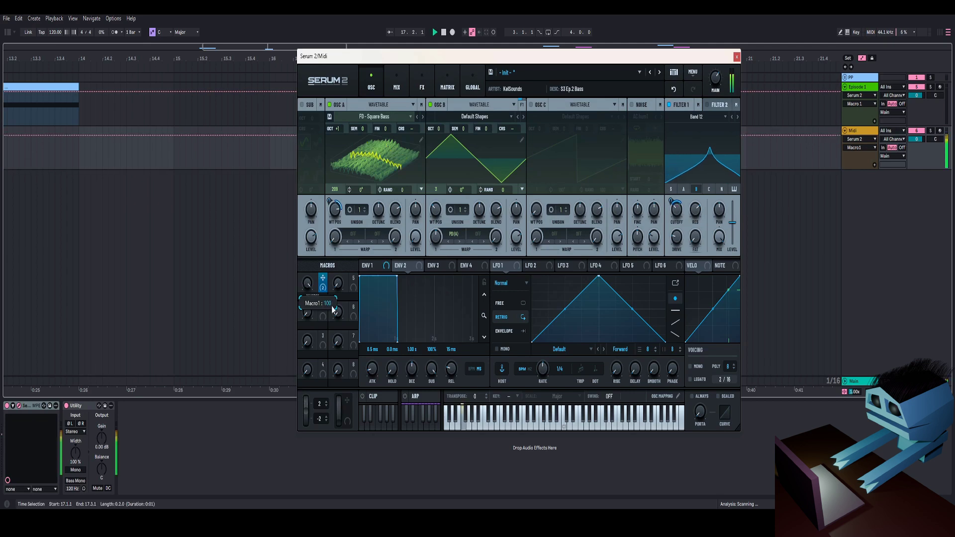
key(space)
Move oscillator B's wavetable position to 2, the sine shape, and audition the bass with Macro 1 sweeps.
drag(437, 213, 424, 234)
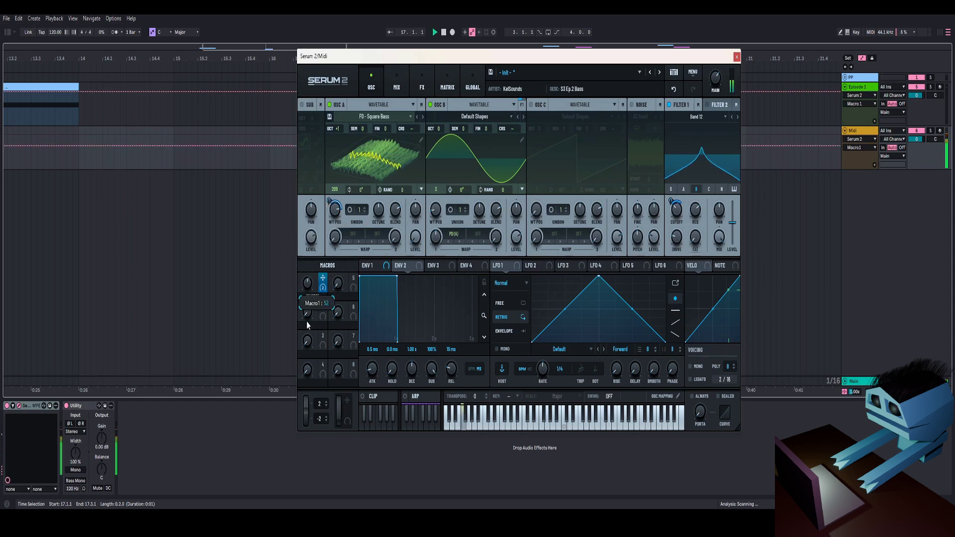
key(space)
key(space)
drag(298, 359, 326, 244)
key(space)
drag(296, 351, 299, 313)
key(space)
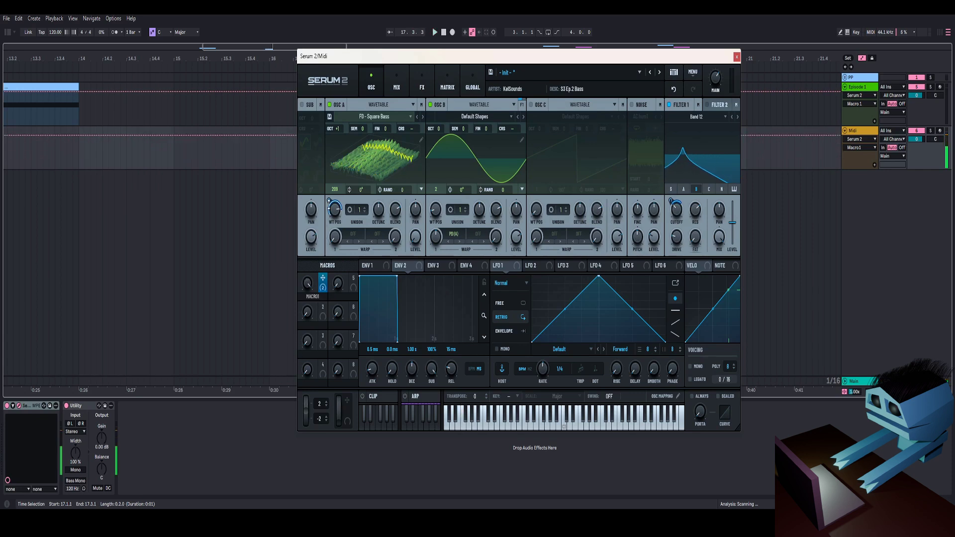
Readjust Macro 1's modulation amount on oscillator A's wavetable position while auditioning the sweep.
key(space)
drag(329, 201, 335, 181)
key(space)
key(space)
key(space)
drag(328, 202, 329, 209)
key(space)
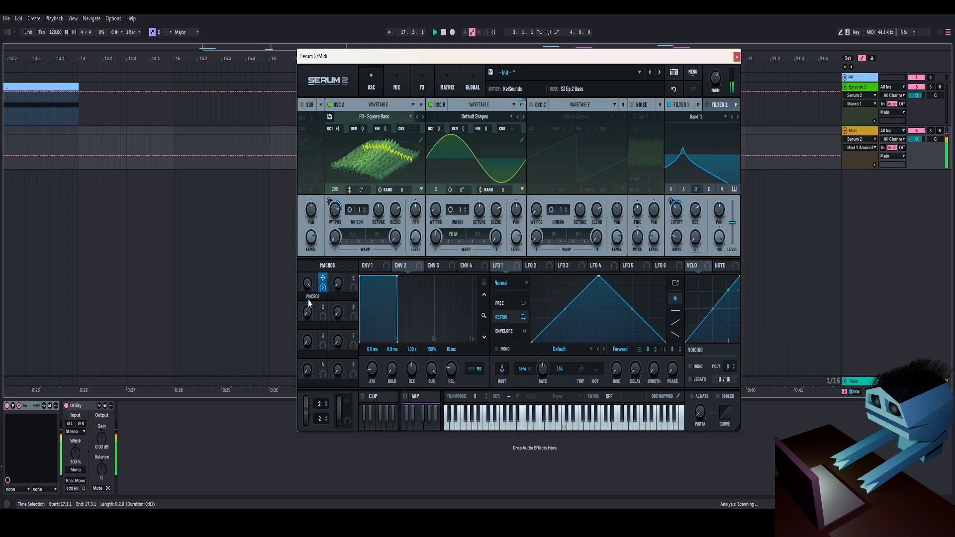
drag(308, 285, 321, 269)
key(space)
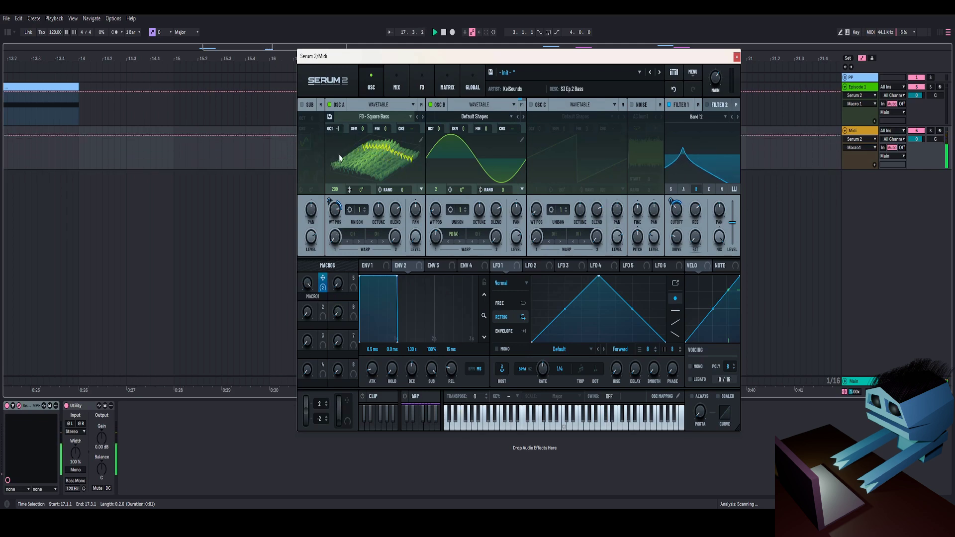
Try other octave settings for oscillator A and audition them with Macro 1 sweeps.
drag(339, 129, 339, 120)
key(space)
key(space)
key(space)
drag(309, 289, 331, 131)
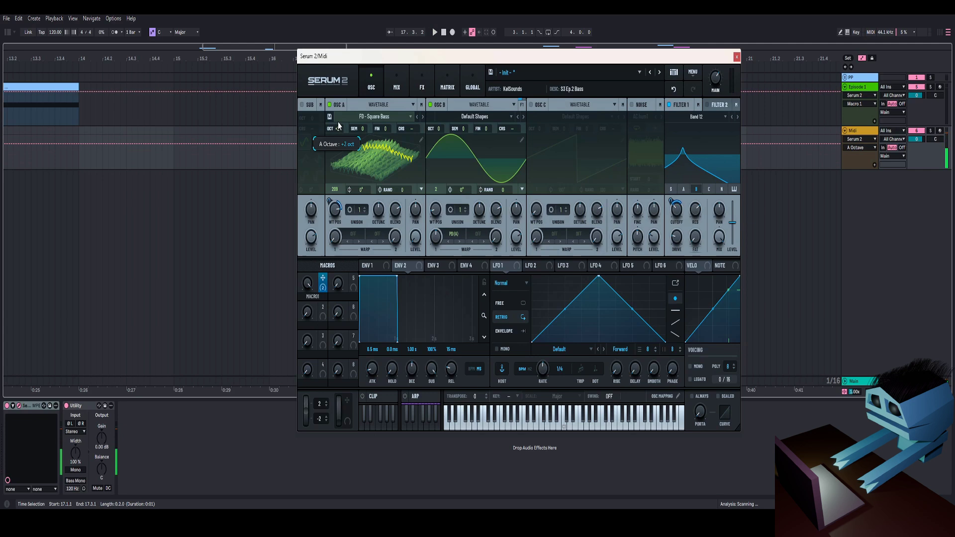
key(space)
drag(309, 289, 343, 238)
key(space)
key(space)
key(space)
key(space)
key(space)
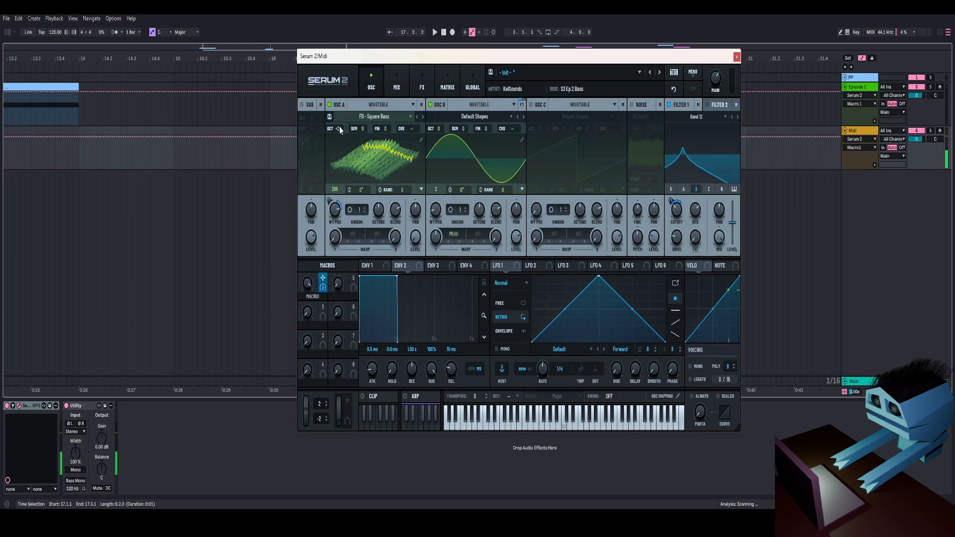
Compare oscillator A at +2 octaves, return it to +1, and audition the bass with Macro 1.
drag(340, 128, 340, 125)
drag(308, 283, 350, 289)
key(space)
scroll(338, 128, down, 3)
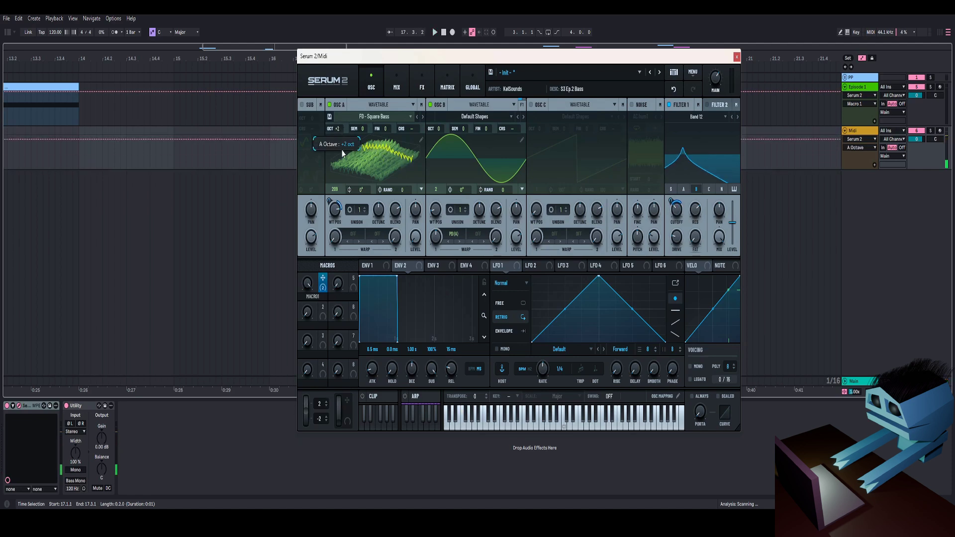
click(307, 283)
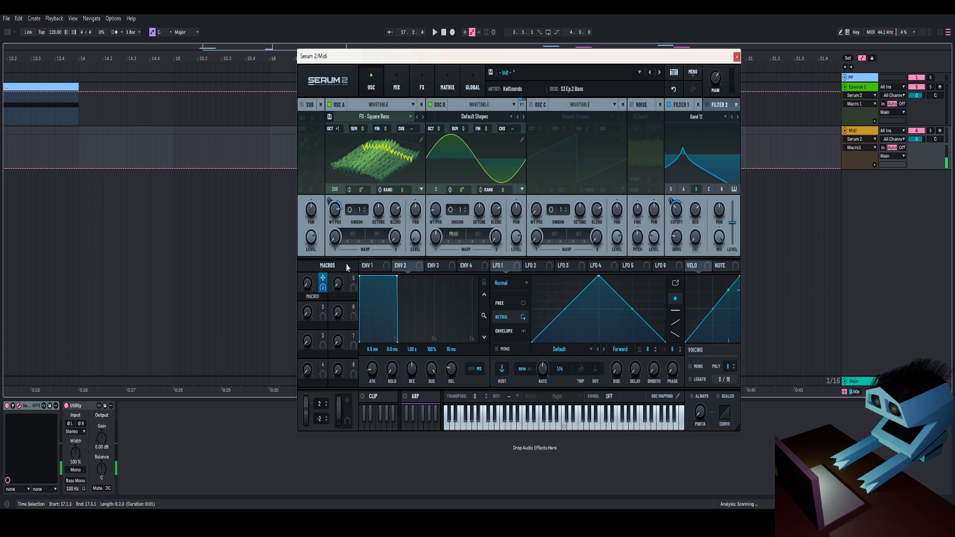
Assign Macro 1 to the fine tuning of oscillators A and B at 20% each, and audition the sweep.
drag(322, 281, 487, 133)
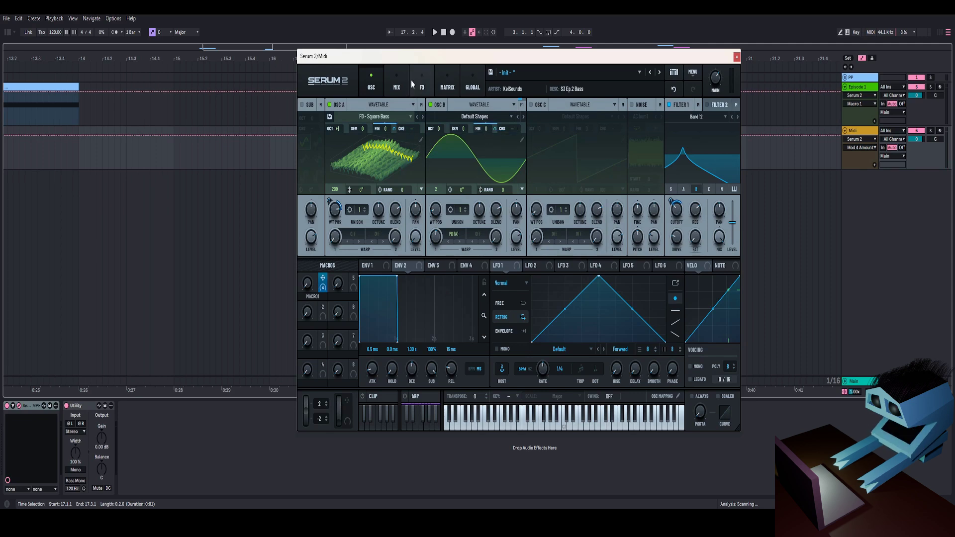
click(447, 85)
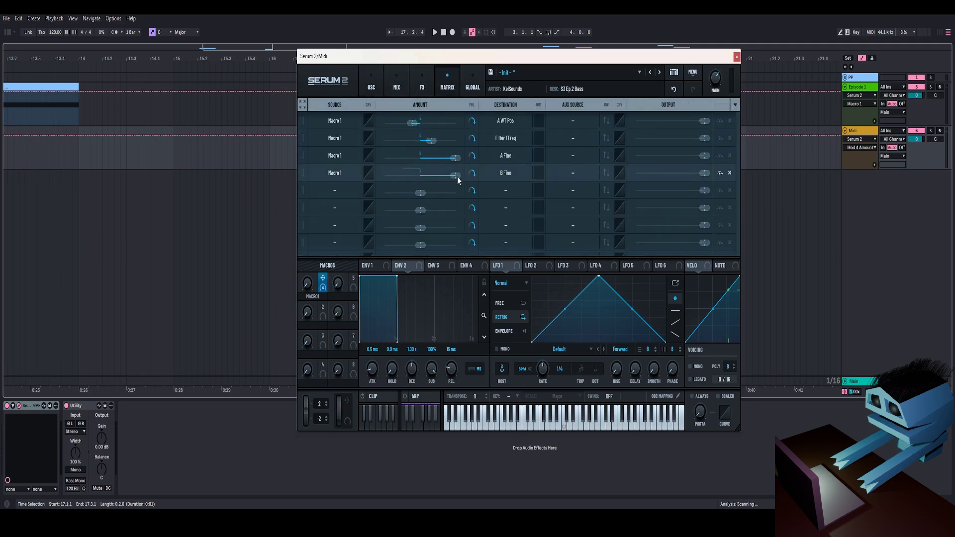
click(456, 158)
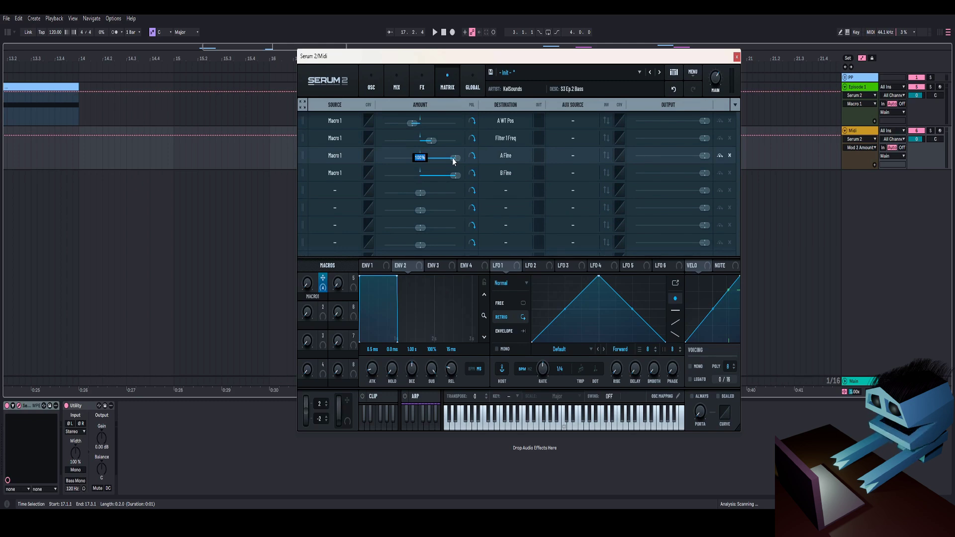
key(Return)
double_click(454, 176)
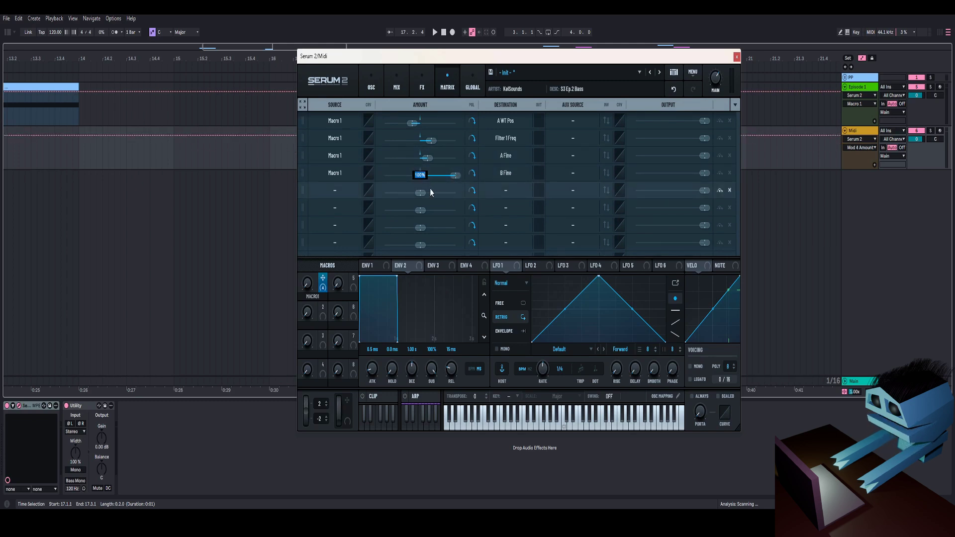
text(20)
key(Return)
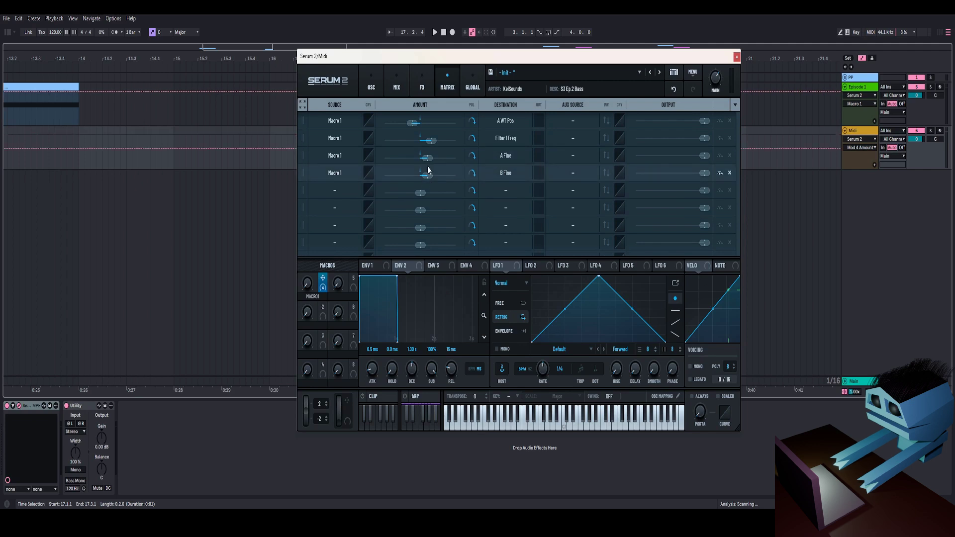
click(369, 70)
drag(310, 280, 332, 333)
key(space)
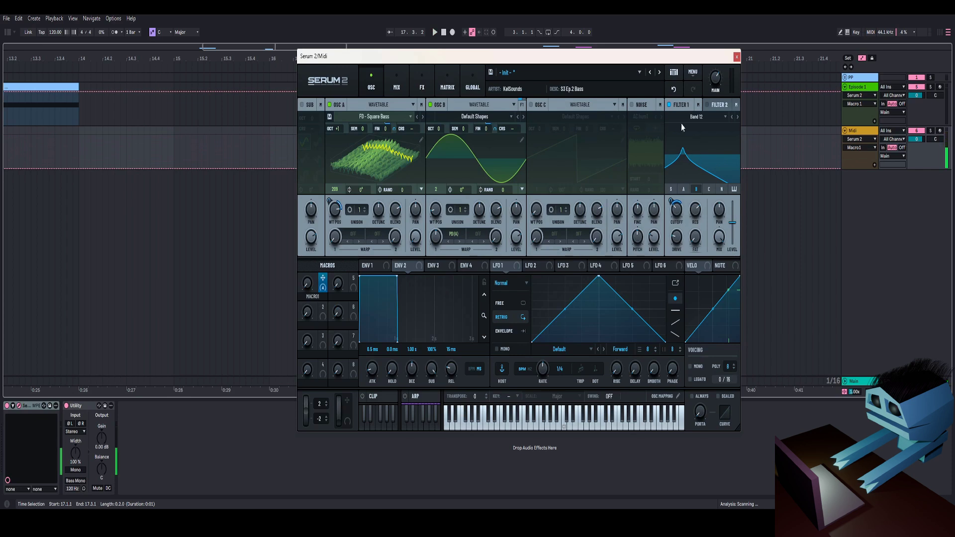
Route Filter 1's output into Filter 2 and enable Filter 2.
click(698, 105)
click(686, 118)
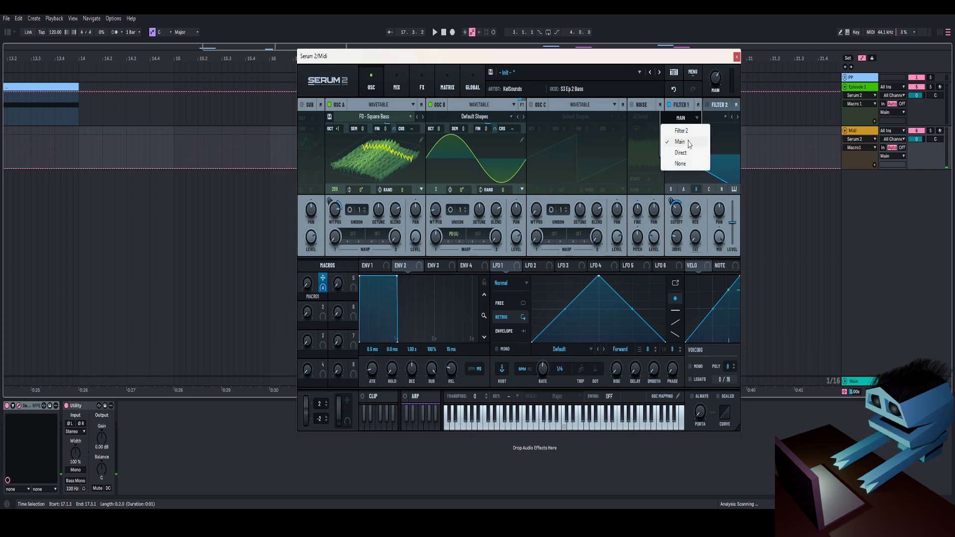
click(687, 131)
click(712, 106)
click(708, 105)
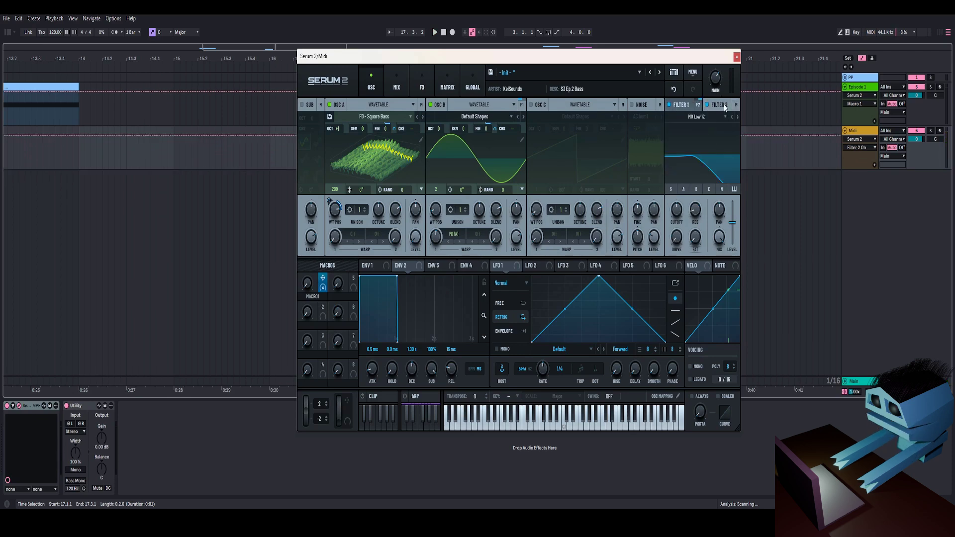
Set Filter 2 to the Cmb - flanger type and adjust its controls.
click(703, 128)
mouse_move(692, 151)
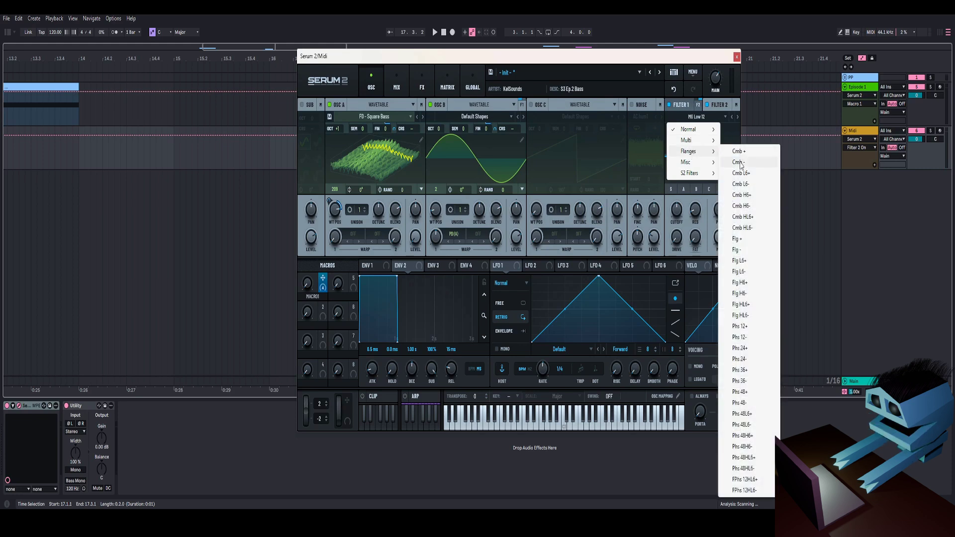
click(739, 162)
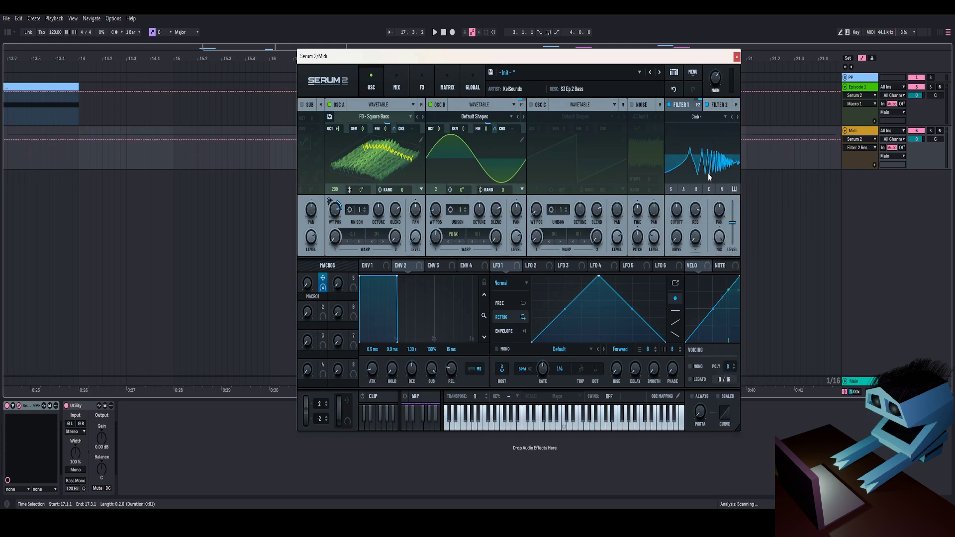
mouse_move(675, 239)
mouse_down()
mouse_move(707, 228)
mouse_move(676, 234)
mouse_up()
Assign Macro 1 to Filter 2's cutoff by a small amount and lower Filter 2's mix.
drag(323, 278, 677, 210)
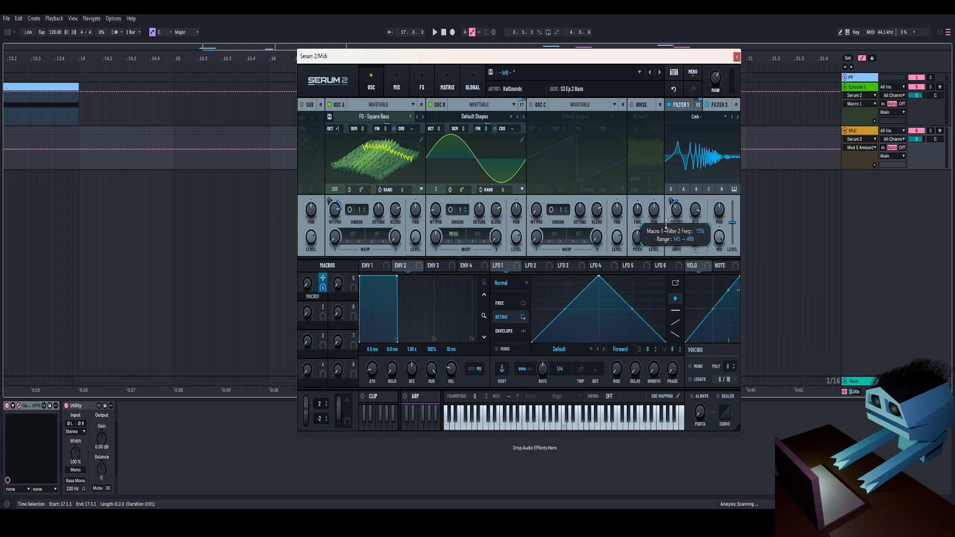
drag(719, 237, 713, 284)
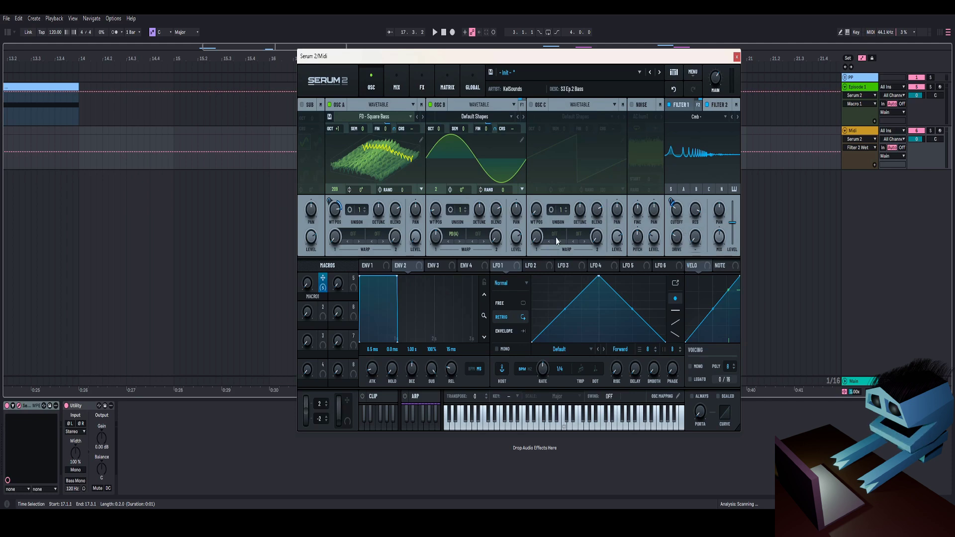
Sweep Macro 1 during playback and adjust Filter 2's cutoff while judging the comb filter's sound.
click(307, 285)
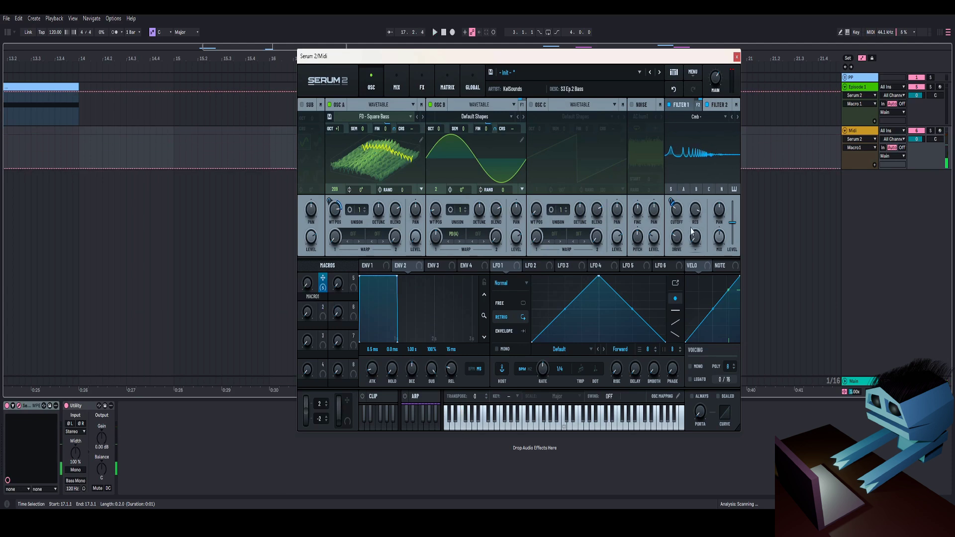
click(679, 209)
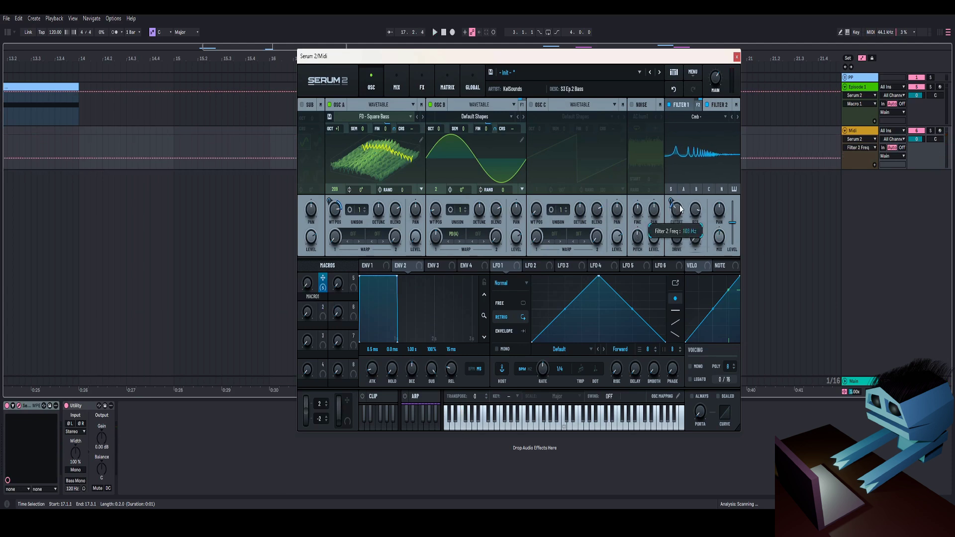
drag(712, 80, 712, 90)
drag(307, 285, 332, 277)
key(space)
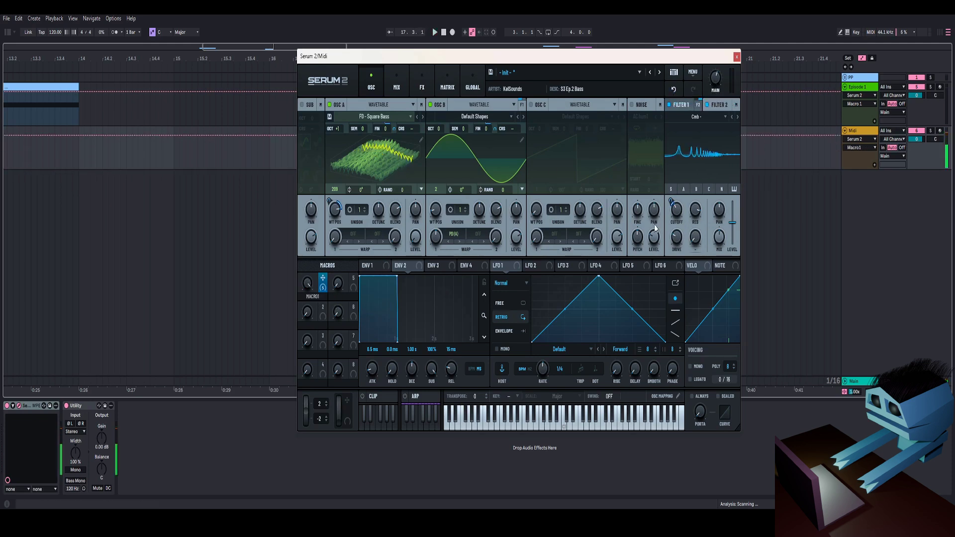
Fine-tune Filter 2's cutoff and drive, auditioning the bass with Macro 1 sweeps.
click(680, 212)
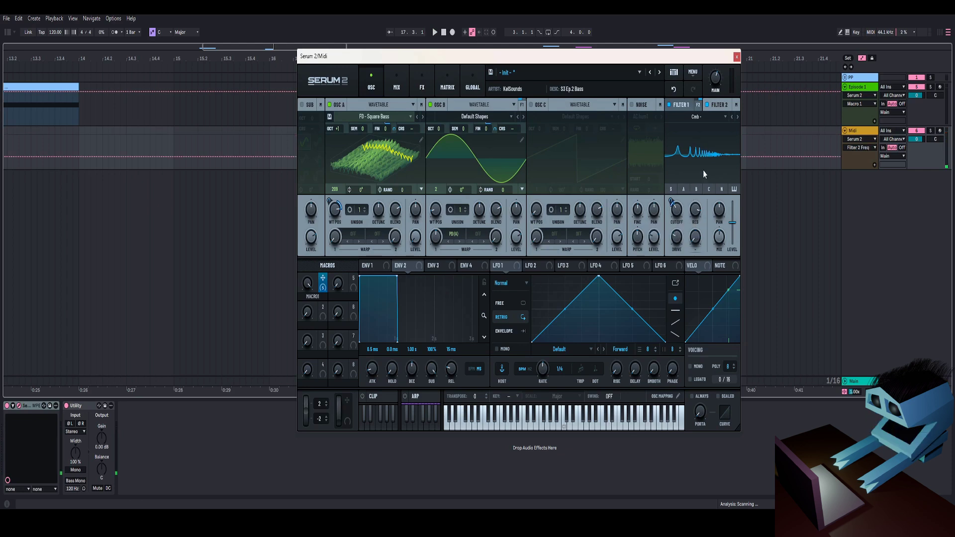
click(674, 246)
drag(311, 285, 315, 307)
key(space)
key(space)
click(676, 214)
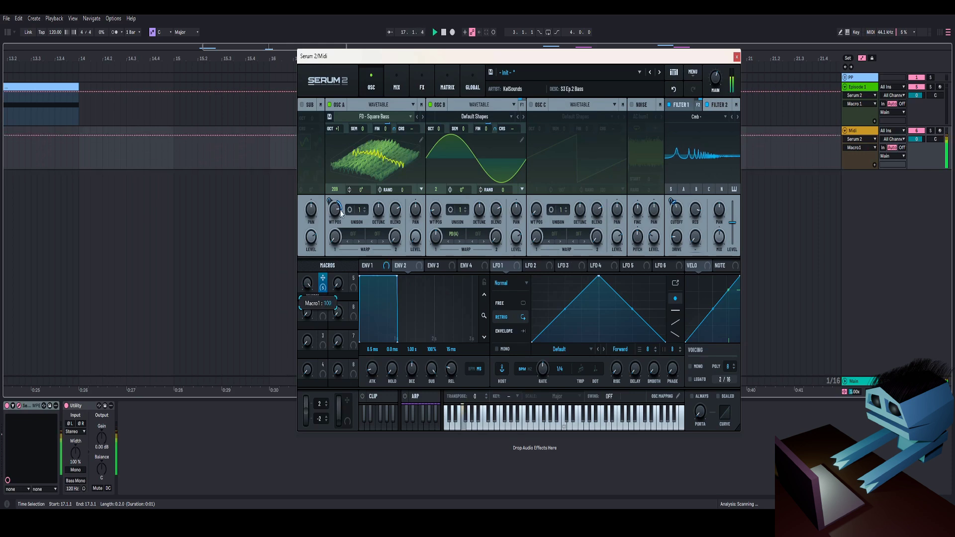
key(space)
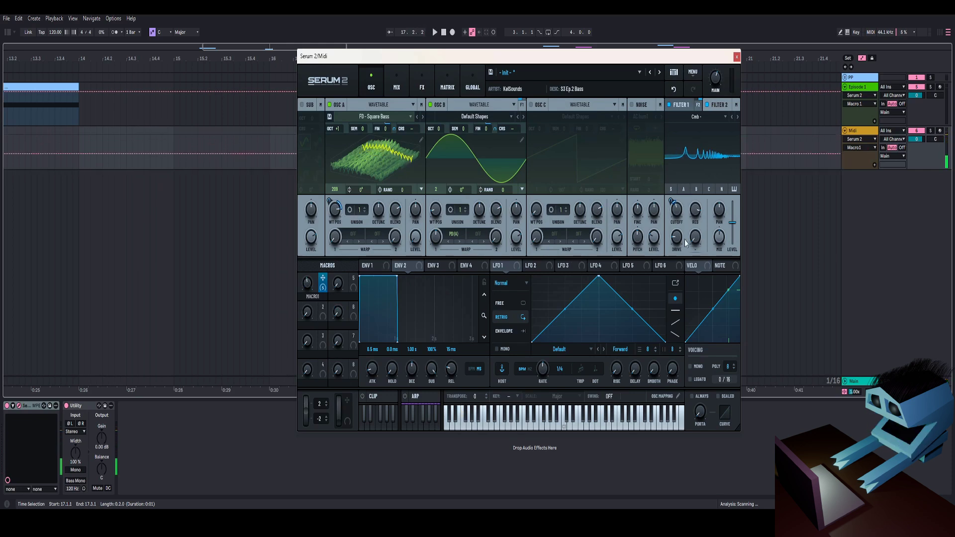
Raise Filter 2's mix and audition the bass with a full Macro 1 sweep.
drag(722, 241, 726, 230)
double_click(719, 236)
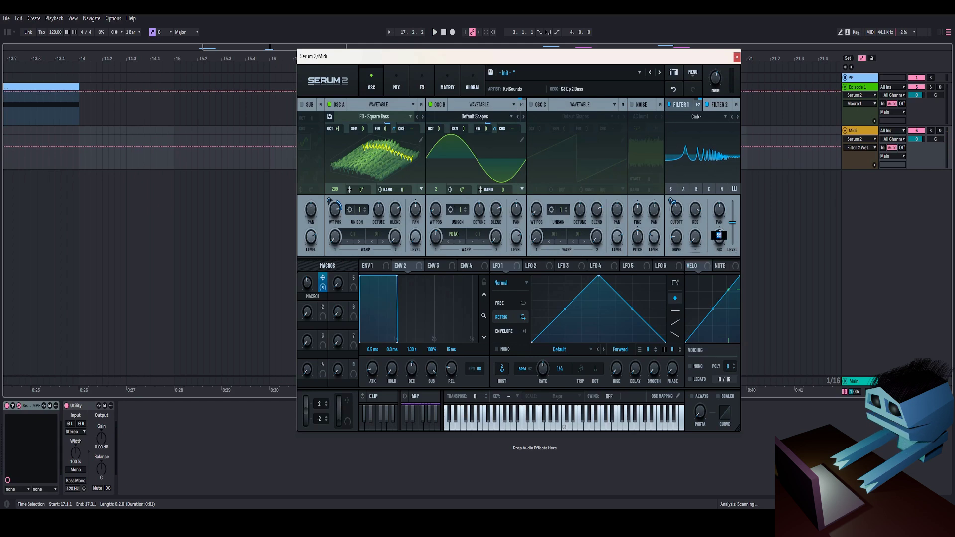
key(Escape)
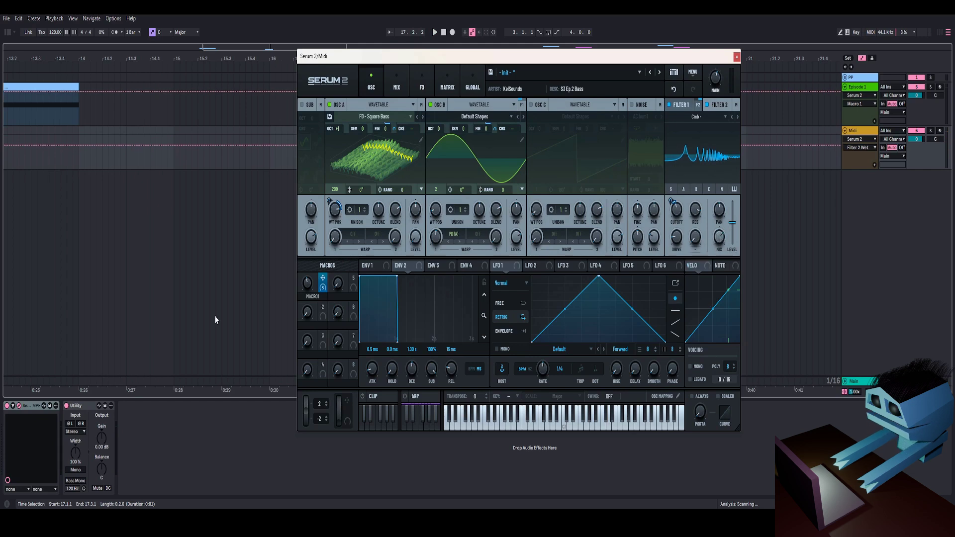
key(space)
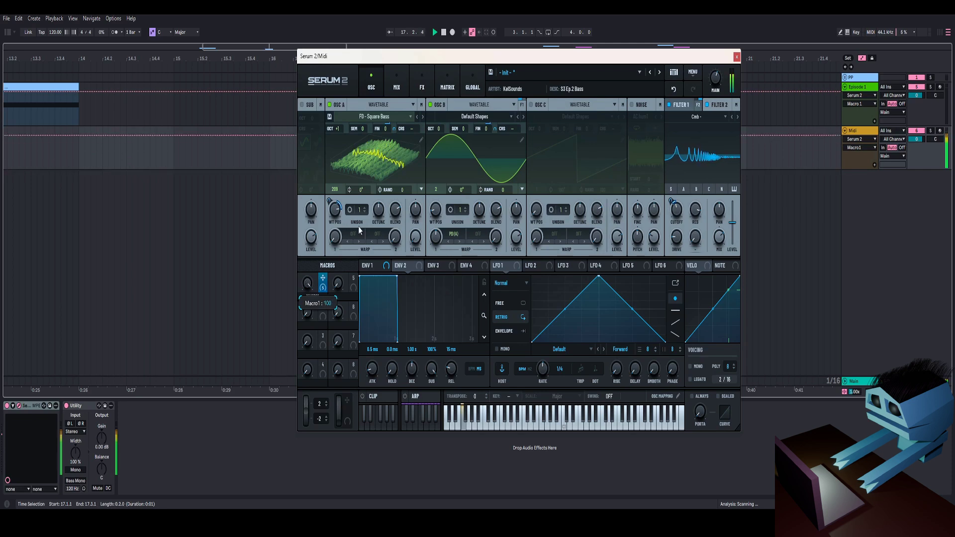
key(space)
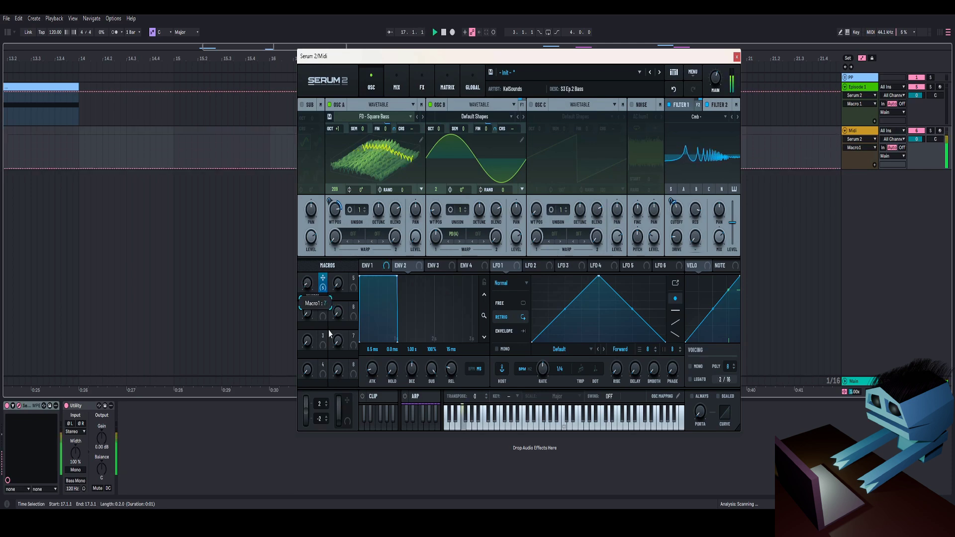
Fine-tune Filter 2's resonance, set its mix to 67%, and audition the bass with Macro 1.
click(696, 210)
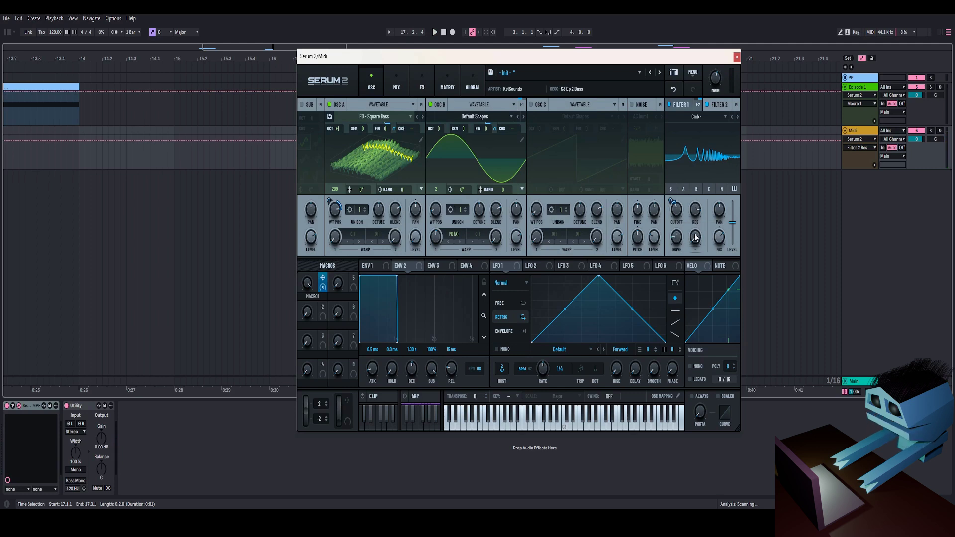
click(719, 237)
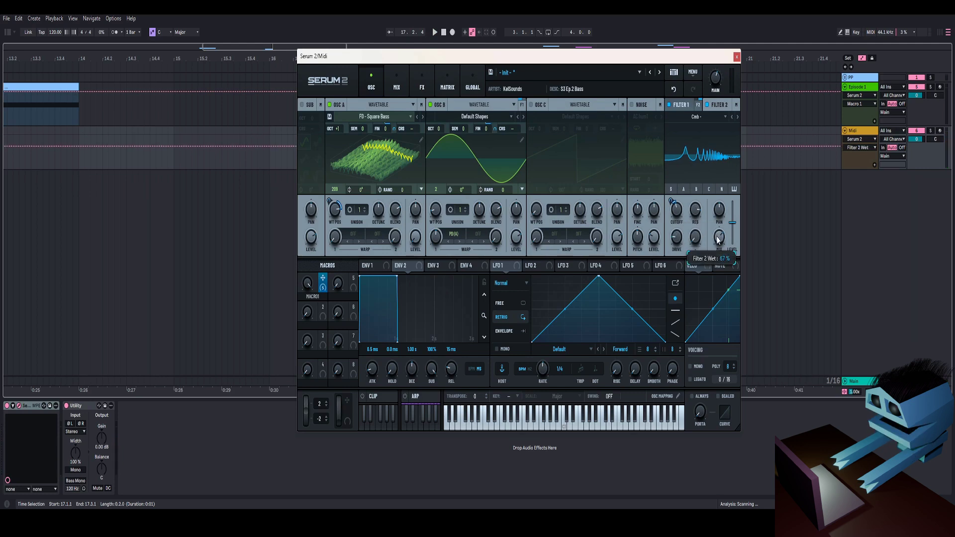
click(328, 282)
key(space)
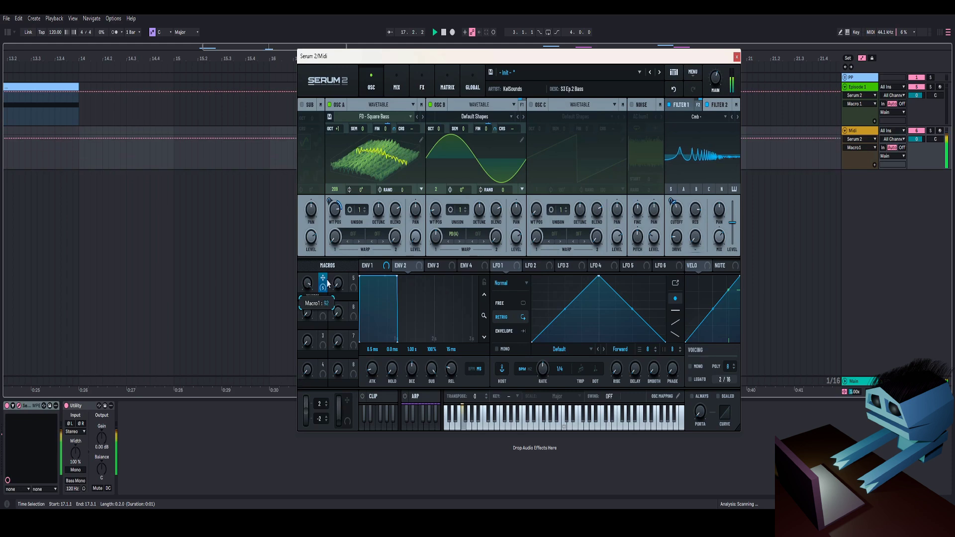
Add an Equalizer to the main effects chain and make its low band a high-pass at 220 Hz with Q 42.
click(396, 85)
click(421, 86)
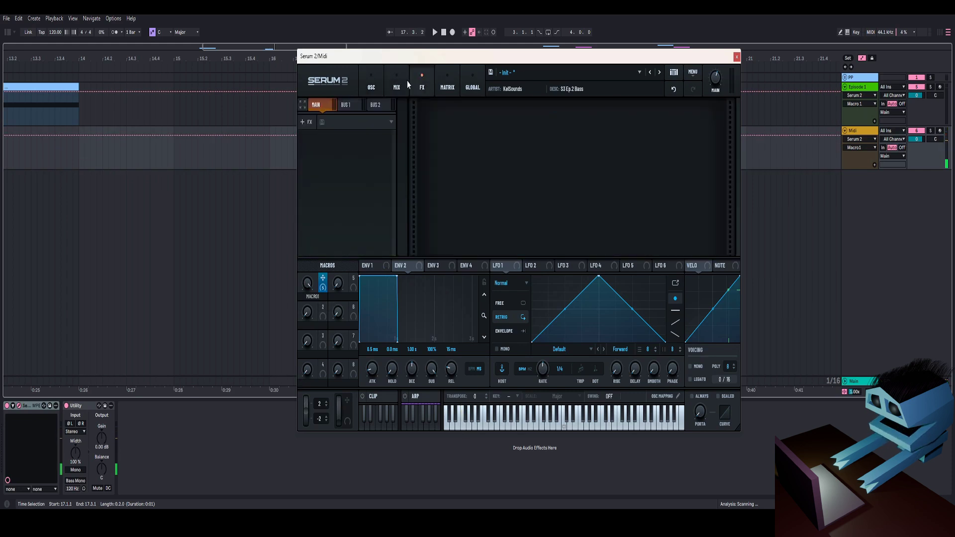
click(404, 83)
click(421, 84)
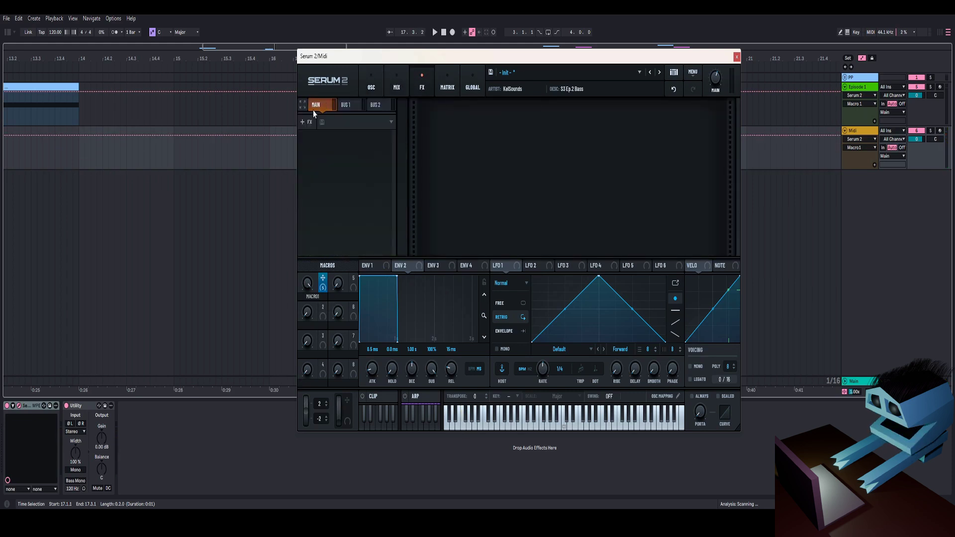
click(306, 122)
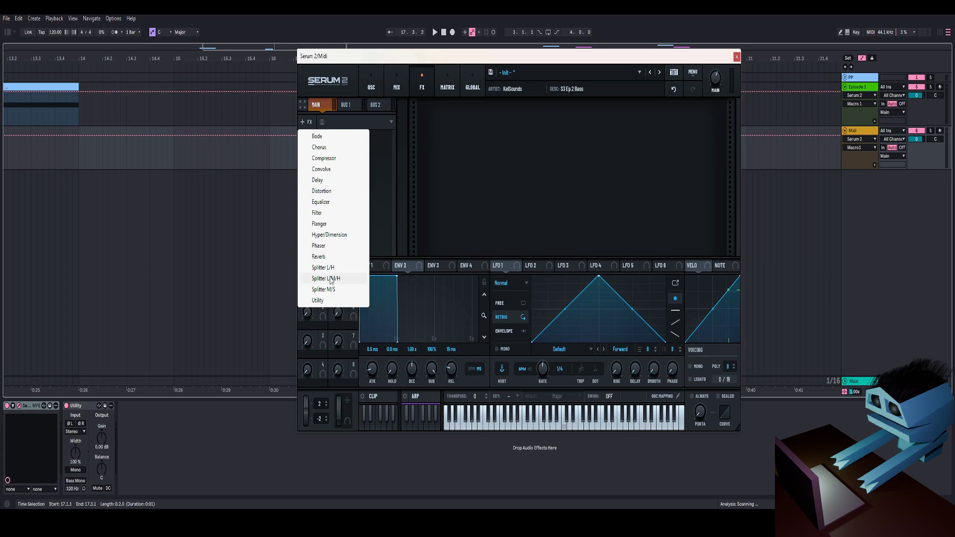
click(324, 202)
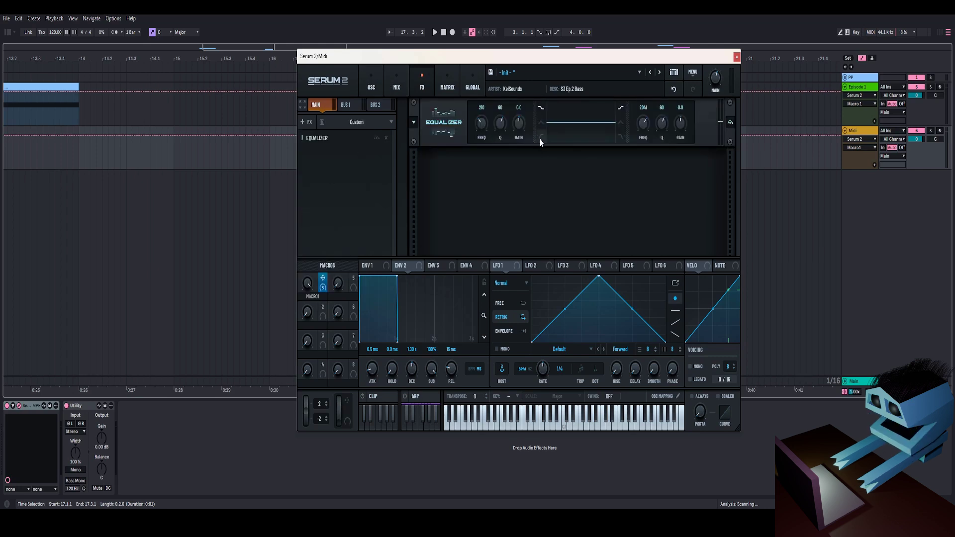
double_click(482, 124)
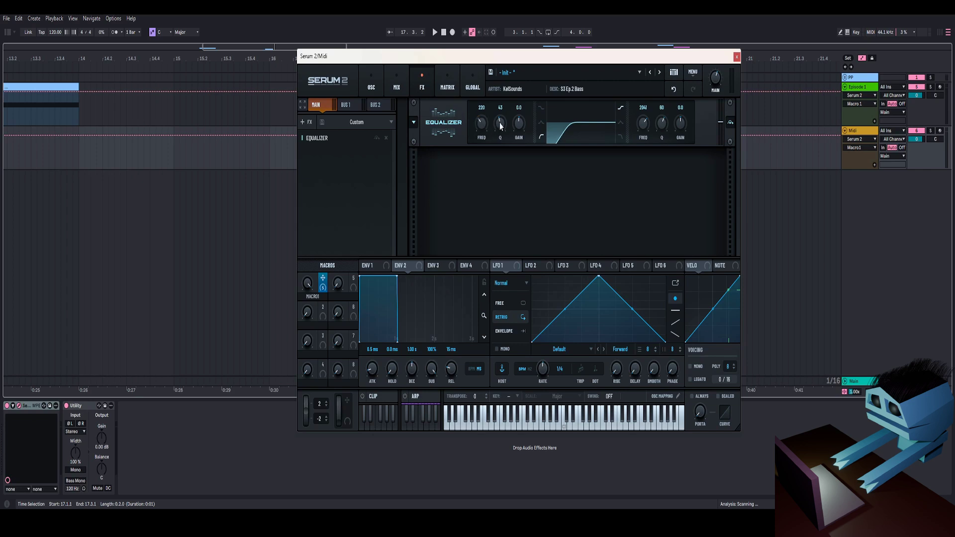
drag(503, 121, 503, 122)
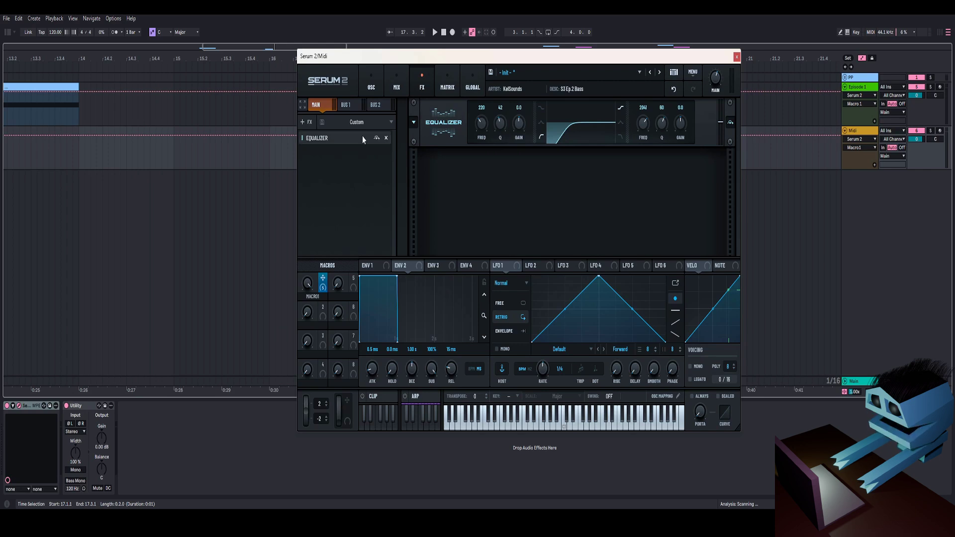
Enable oscillator C and route its output to Direct.
click(371, 87)
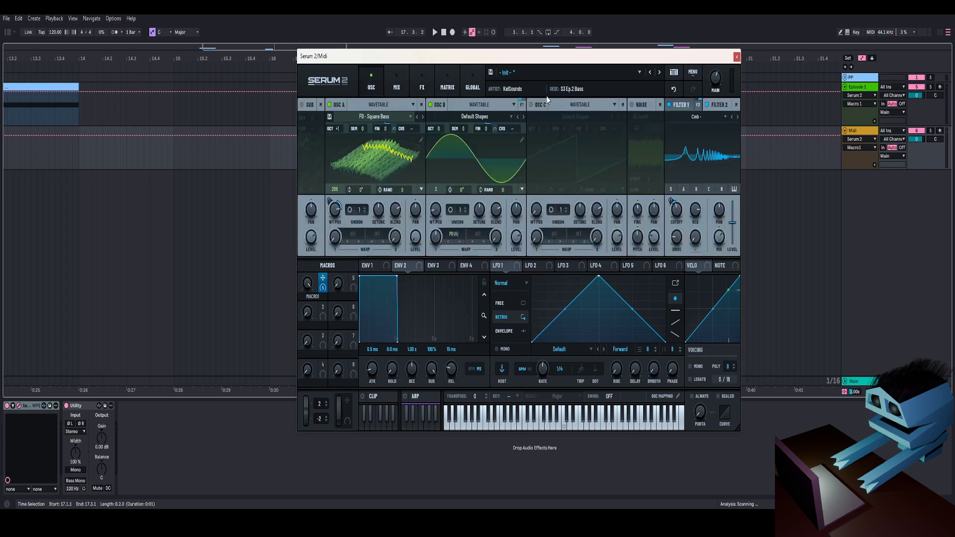
click(530, 105)
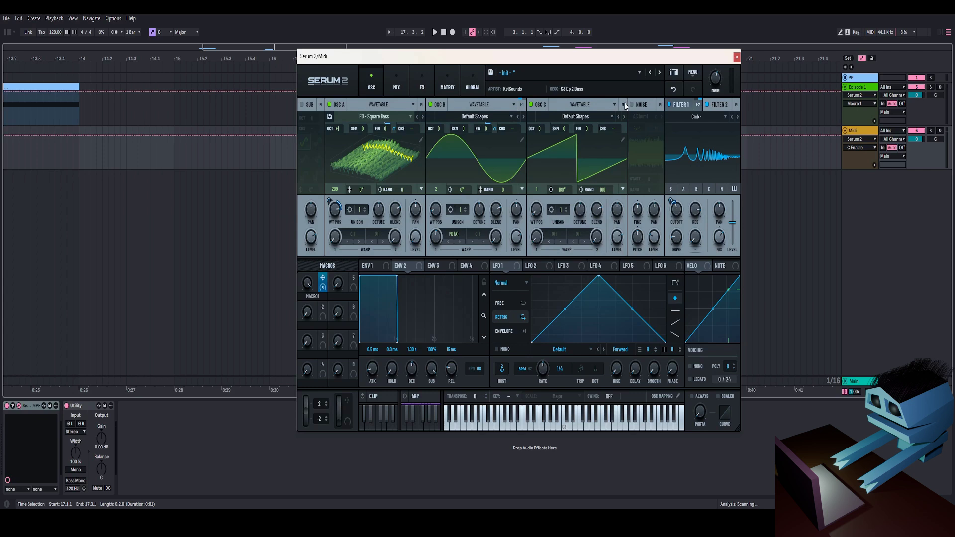
click(623, 118)
click(617, 119)
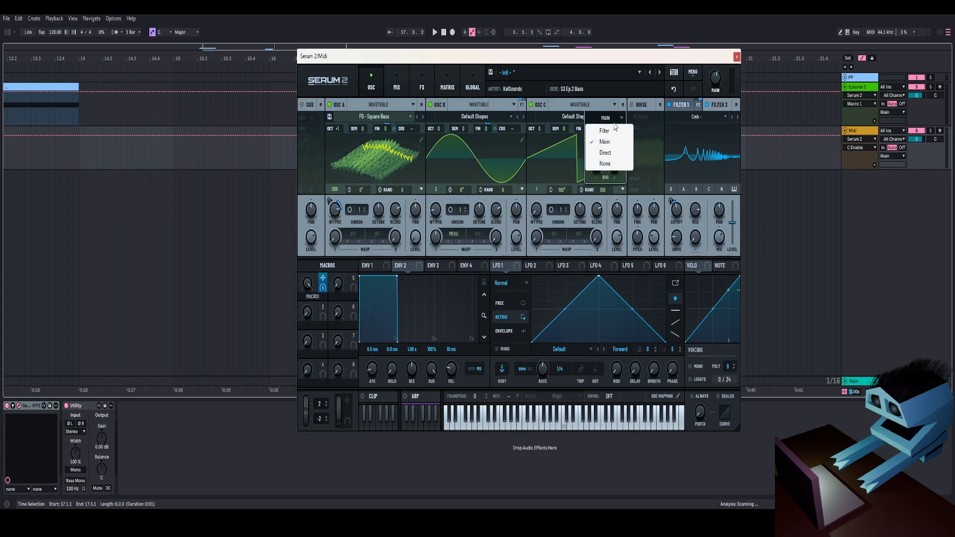
click(605, 153)
Keep oscillator C as a wavetable and set its position to 2 for a sine wave.
click(580, 105)
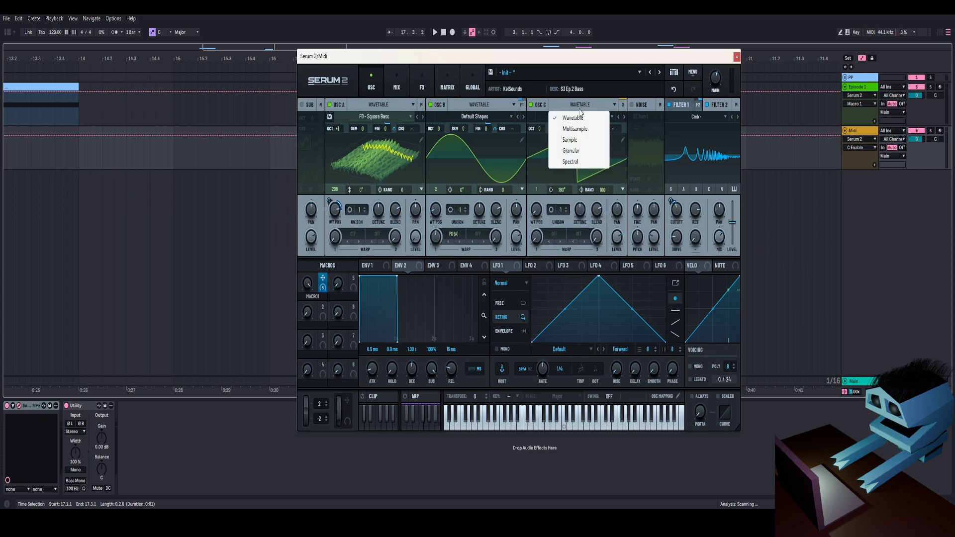
click(535, 120)
drag(536, 211, 538, 203)
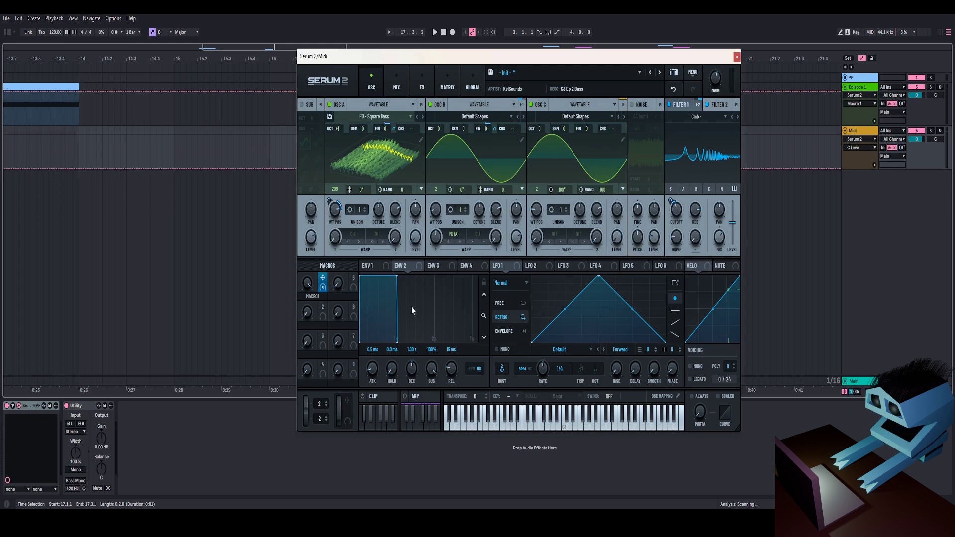
Play the bass with Macro 1 sweeps and set oscillator C's level to about 57%.
key(space)
mouse_move(295, 313)
mouse_down()
mouse_move(296, 331)
mouse_move(297, 306)
mouse_up()
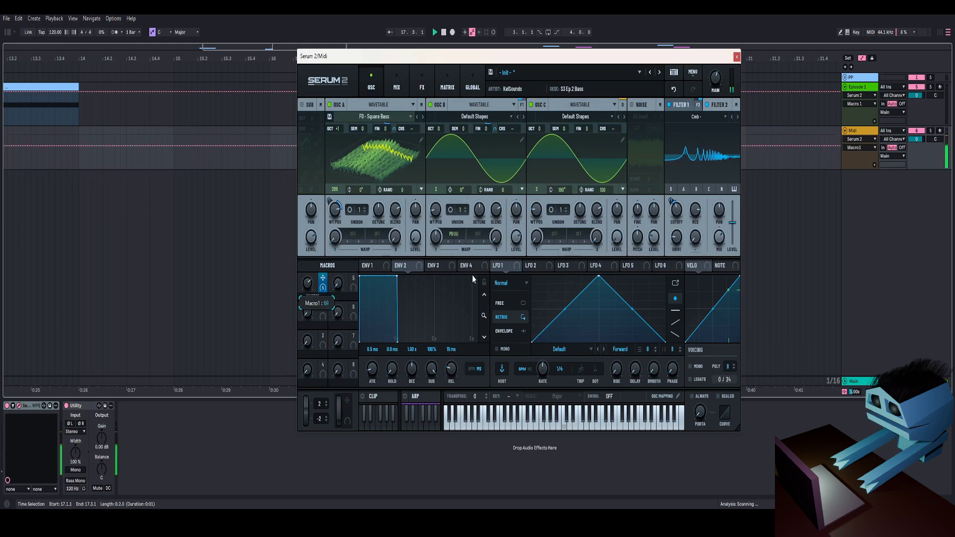
drag(618, 238, 635, 199)
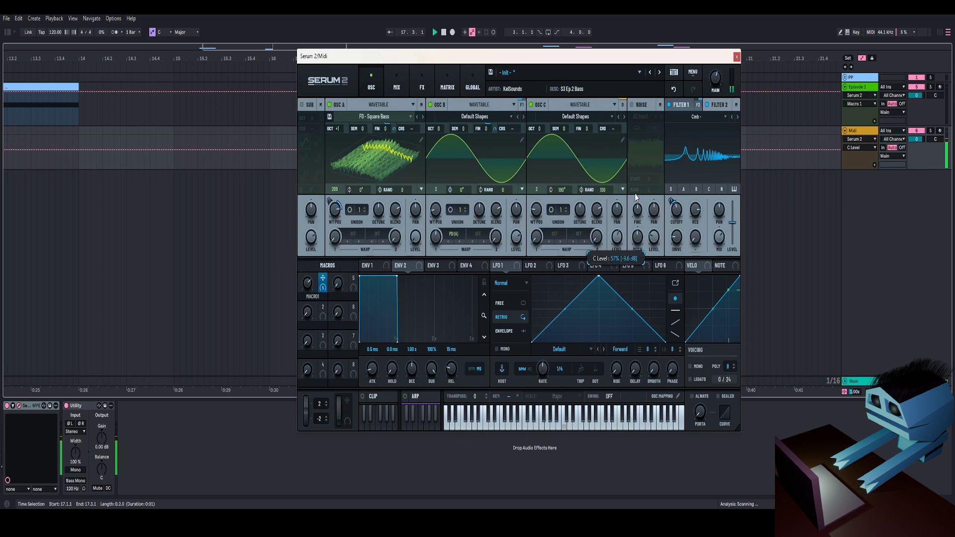
drag(306, 290, 340, 329)
key(space)
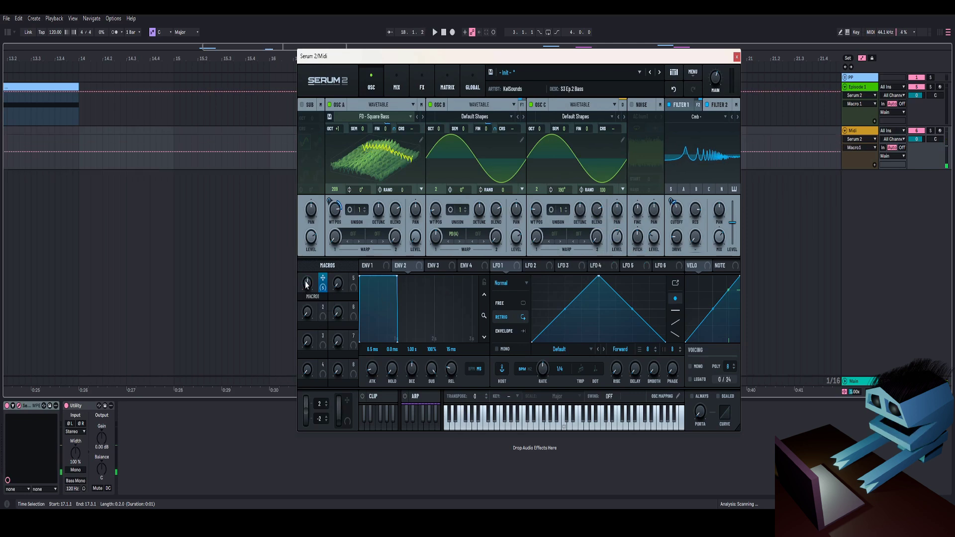
Set oscillator C's phase and random phase to 0, and assign Macro 1 to its fine tuning at 20%.
drag(562, 190, 602, 241)
drag(603, 190, 579, 371)
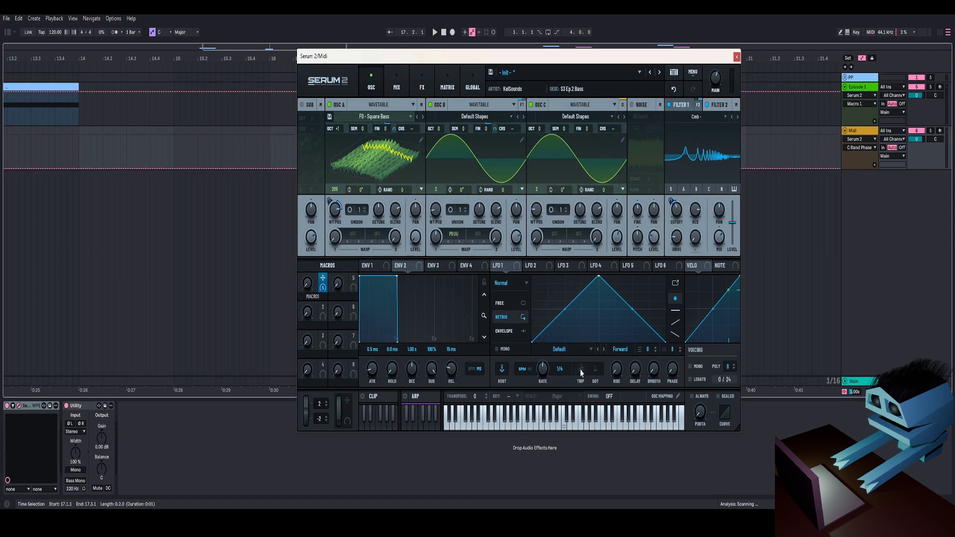
drag(323, 278, 585, 128)
click(446, 87)
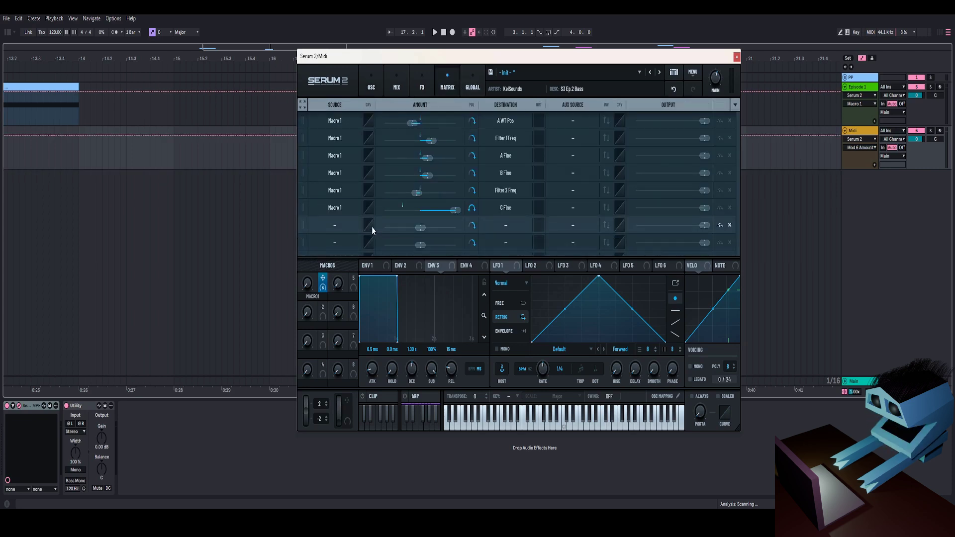
double_click(455, 212)
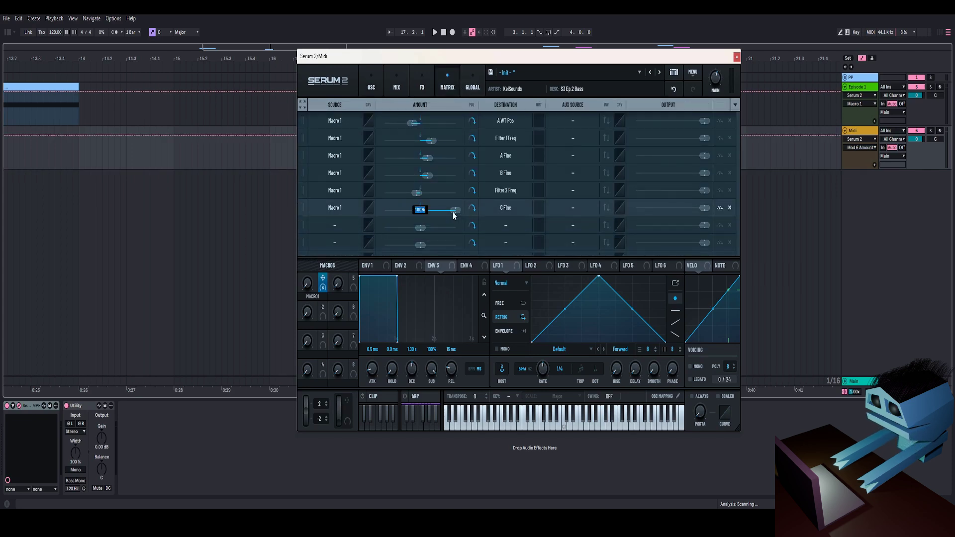
text(20)
key(Return)
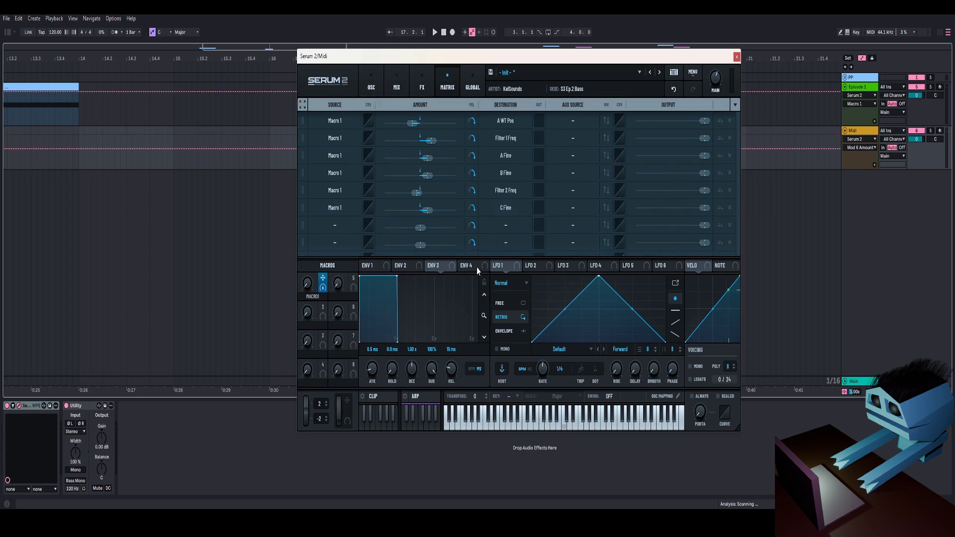
Audition the bass with the sine sub by playing it while sweeping Macro 1.
click(371, 82)
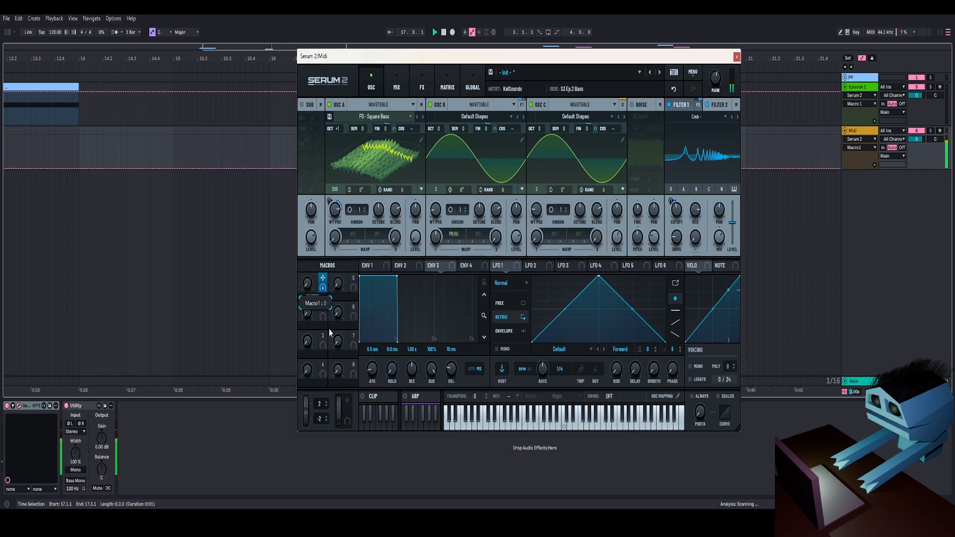
drag(309, 283, 351, 201)
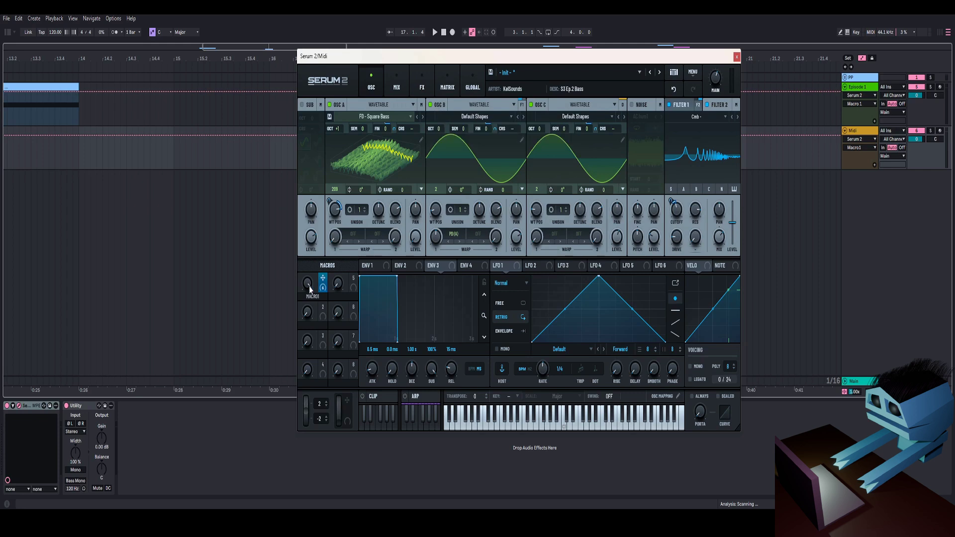
key(space)
drag(309, 285, 345, 296)
key(space)
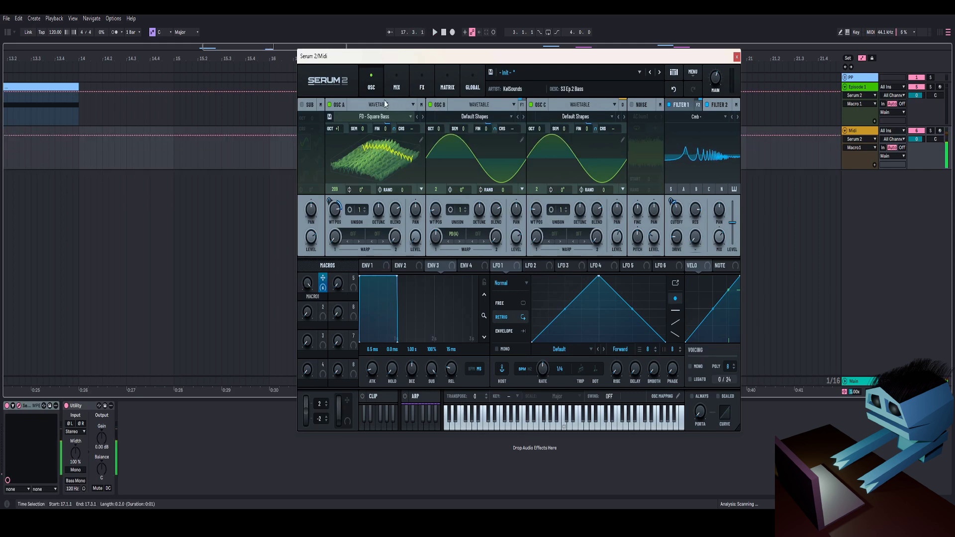
Set the main equalizer's high band to about 7.9 kHz with 2.3 dB of gain, and play the bass with a Macro 1 sweep.
click(396, 88)
click(422, 87)
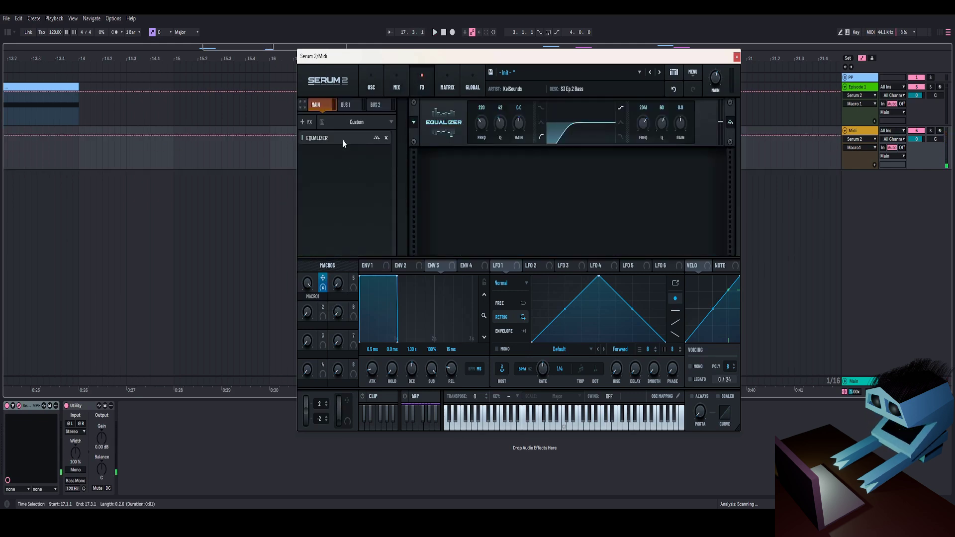
drag(684, 125, 651, 116)
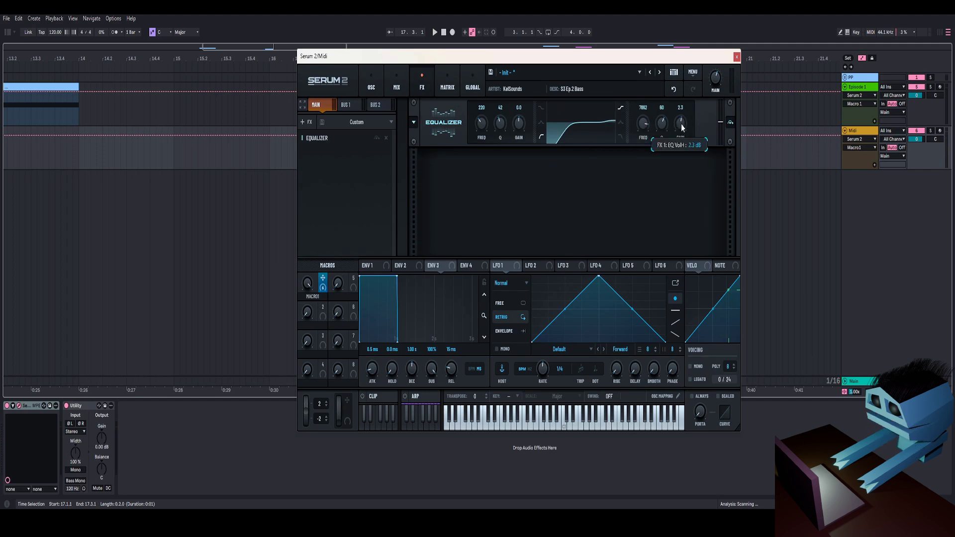
drag(310, 286, 321, 254)
key(space)
key(space)
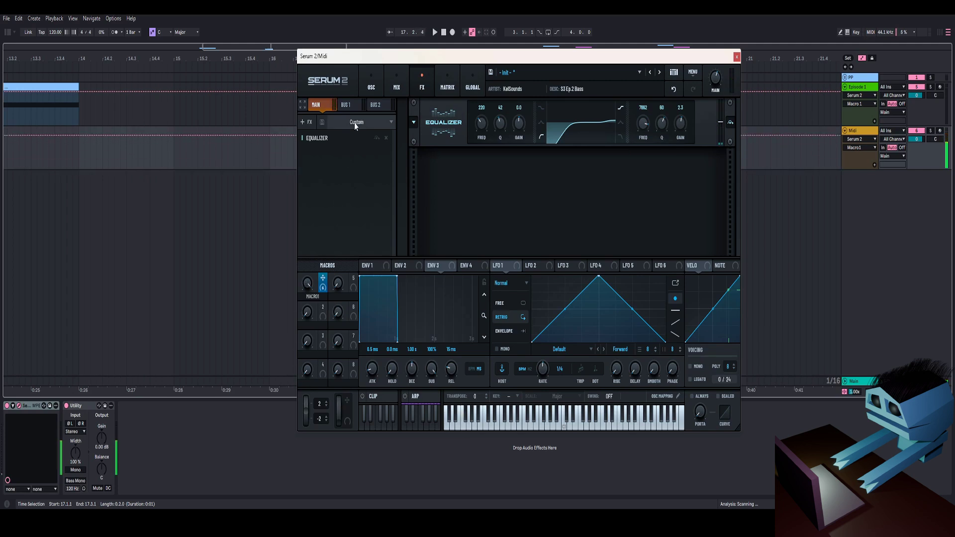
Add a Bode effect to the main chain and place it before the equalizer.
click(313, 123)
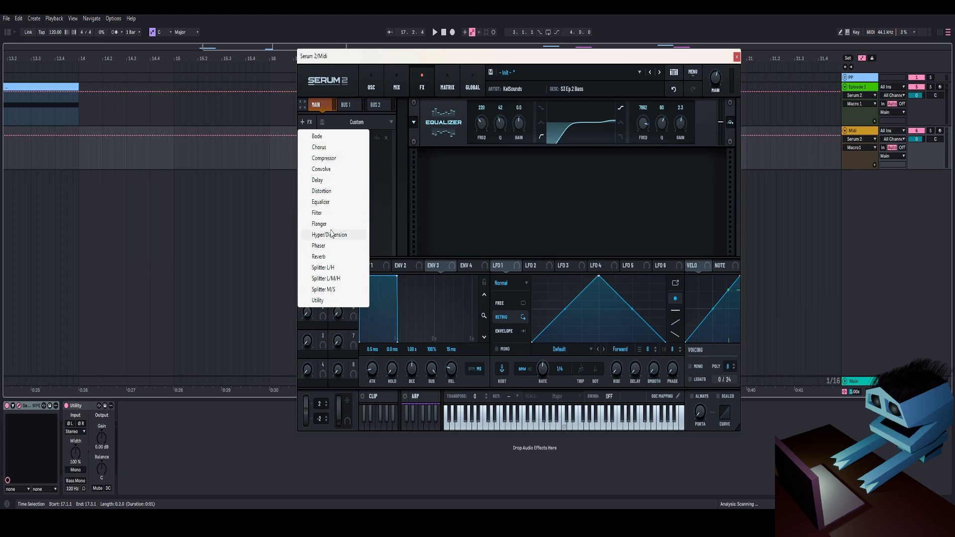
click(319, 136)
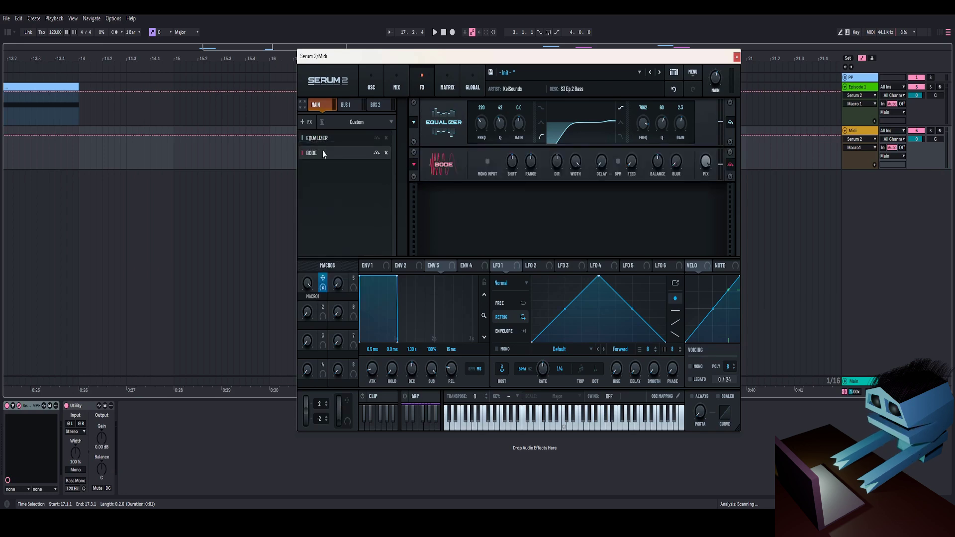
drag(323, 153, 348, 136)
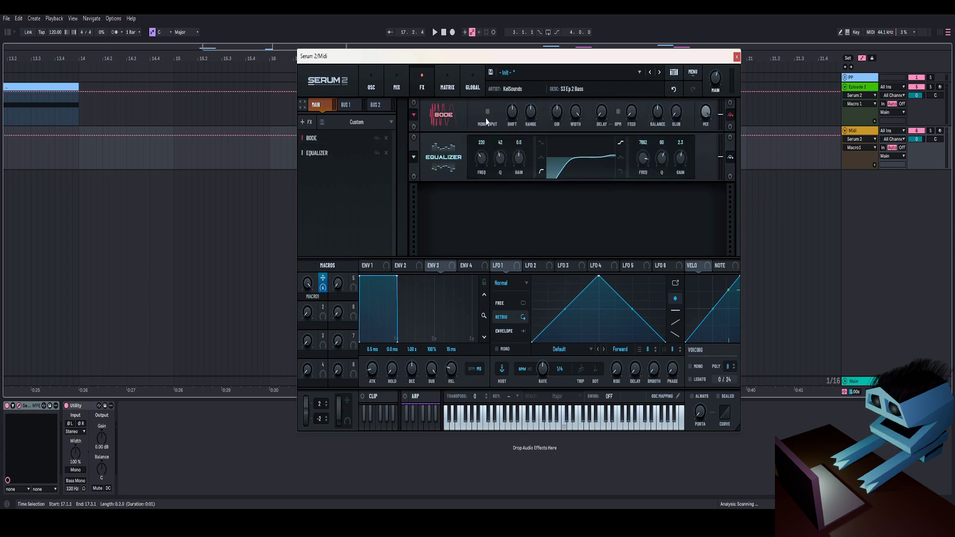
Raise the Bode's range and try different shift amounts while playing the bass with Macro 1 sweeps.
mouse_move(533, 119)
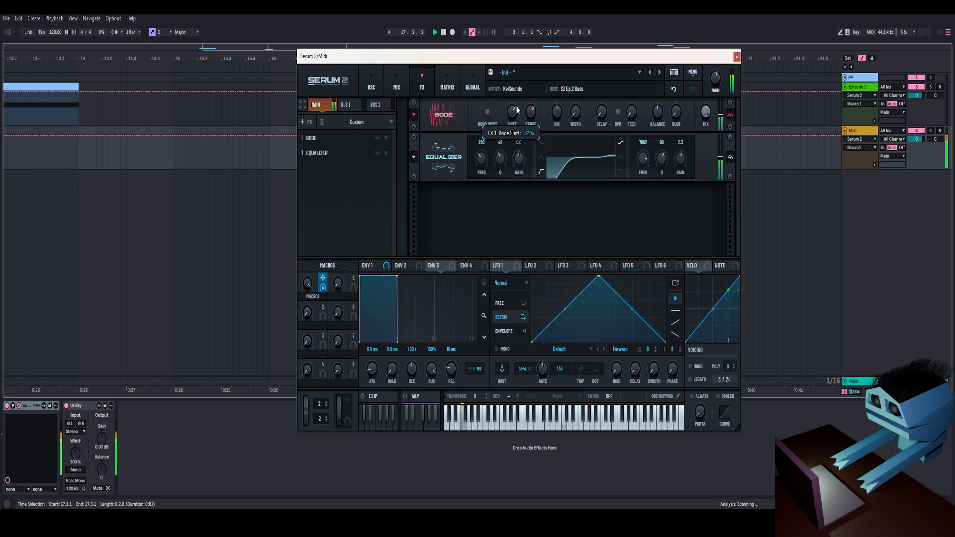
drag(518, 110, 522, 104)
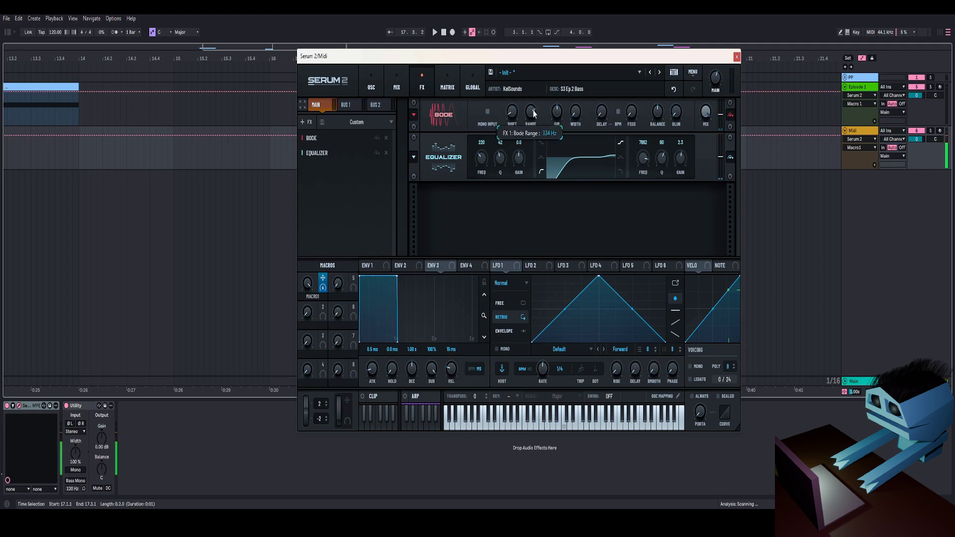
drag(533, 110, 536, 100)
mouse_move(513, 113)
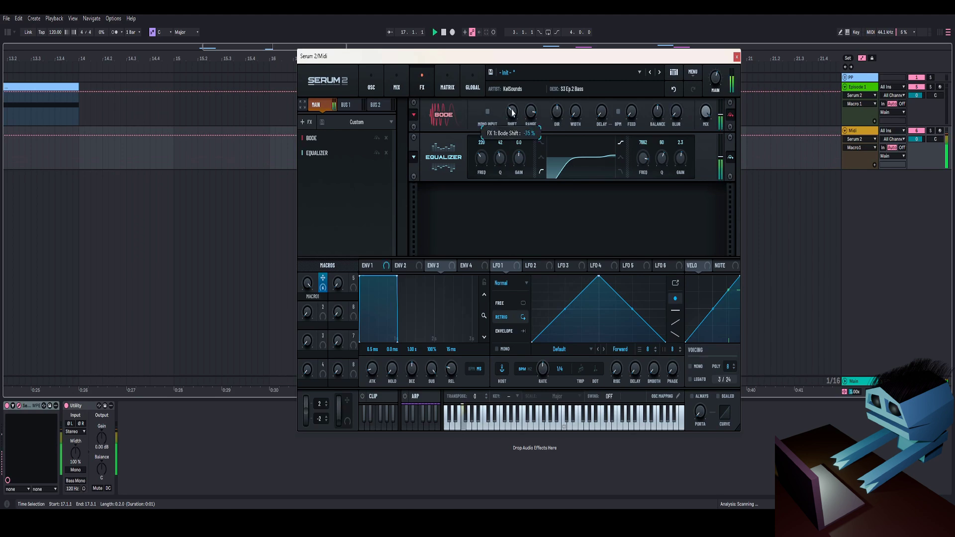
mouse_move(307, 318)
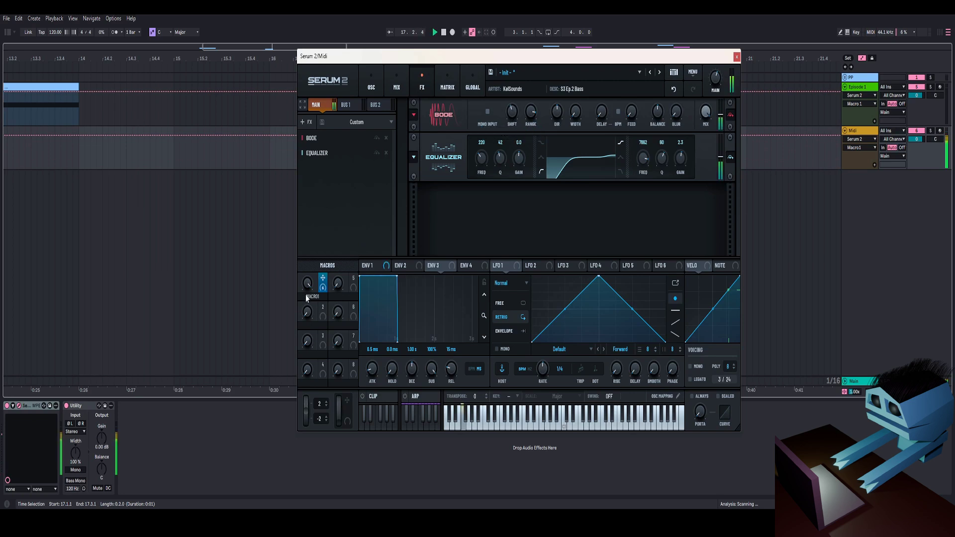
drag(306, 285, 349, 235)
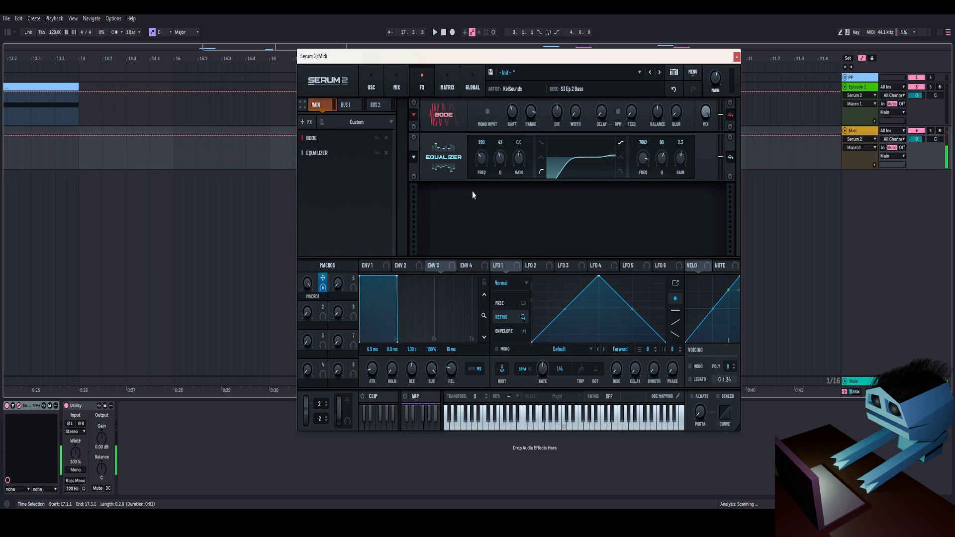
drag(321, 292, 293, 403)
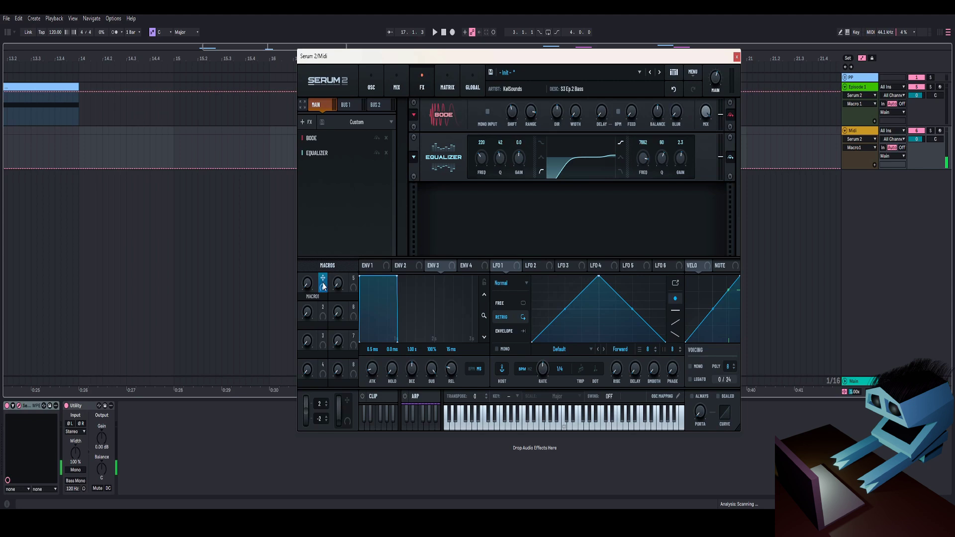
Assign Macro 1 to the Bode's shift and adjust the modulation amount, trying about 34%.
drag(322, 284, 505, 124)
drag(307, 283, 346, 196)
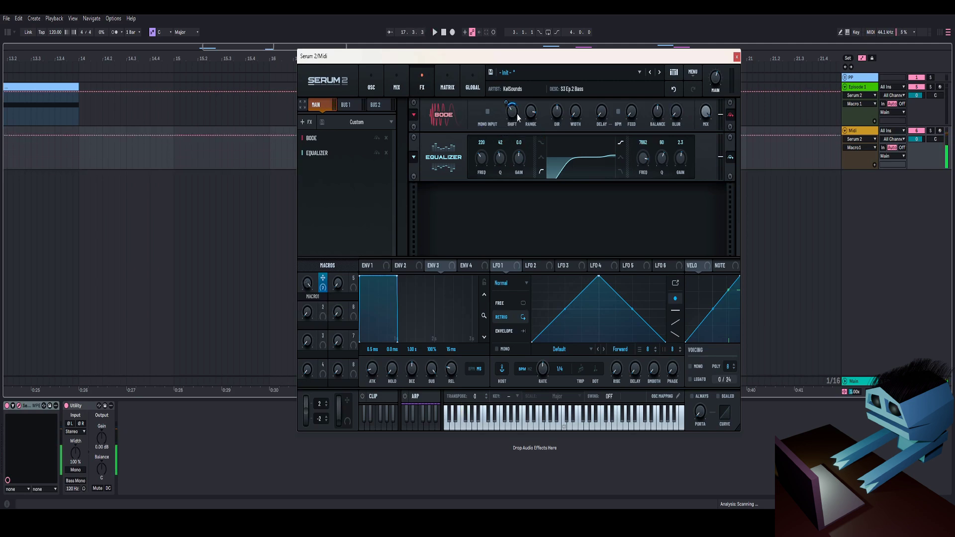
mouse_move(507, 102)
mouse_down()
mouse_move(510, 129)
mouse_move(510, 94)
mouse_up()
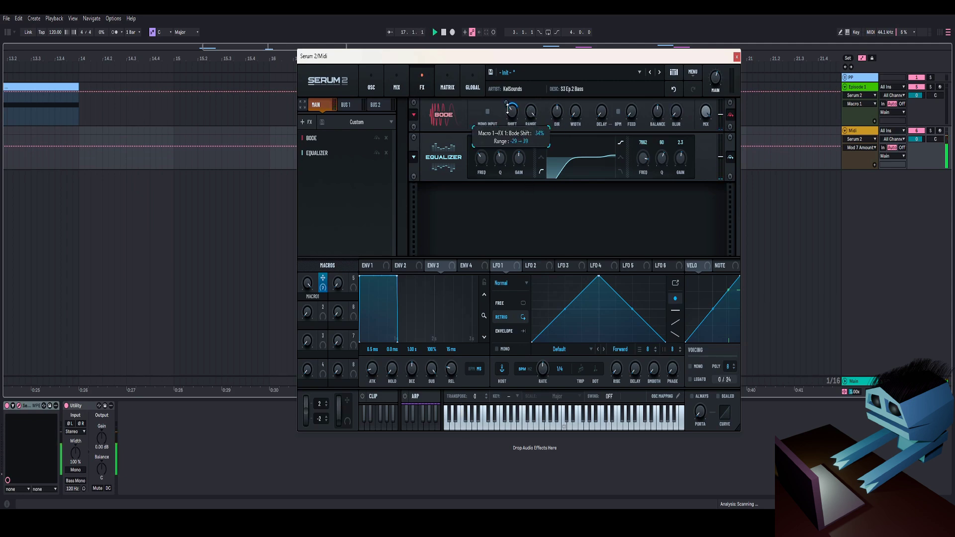
drag(507, 102, 506, 105)
key(space)
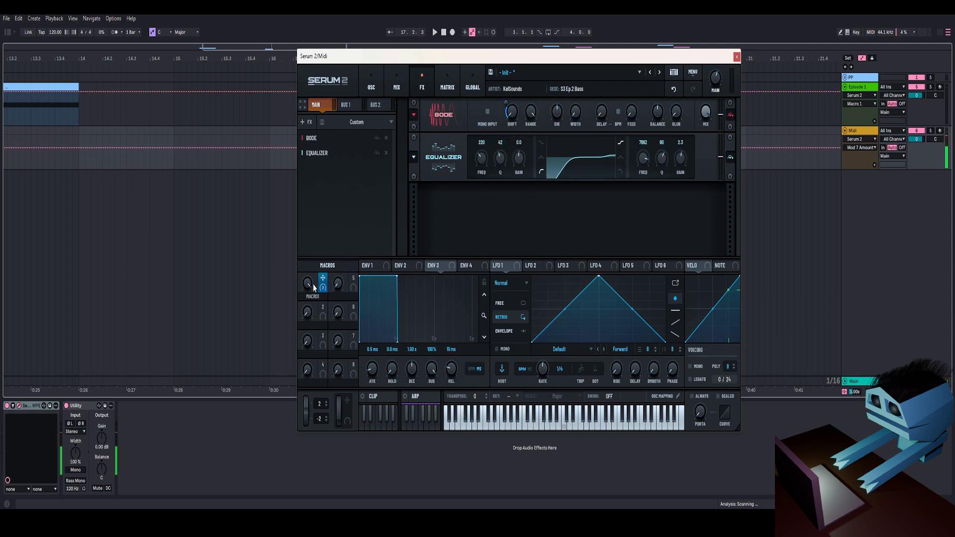
Refine Macro 1's amount on the Bode shift and set the shift to about -27% while sweeping Macro 1.
key(space)
drag(313, 285, 352, 244)
key(space)
key(space)
drag(506, 103, 523, 84)
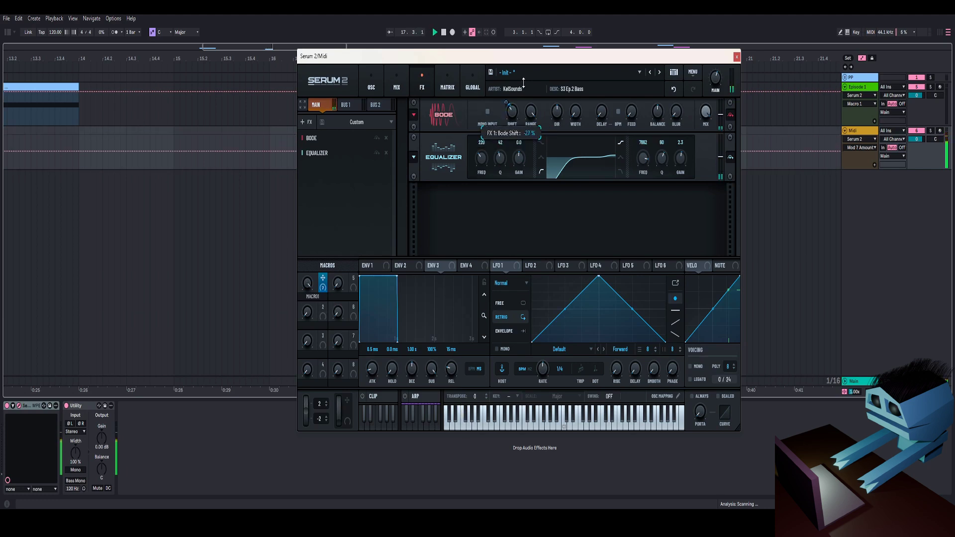
key(space)
drag(309, 285, 331, 287)
key(space)
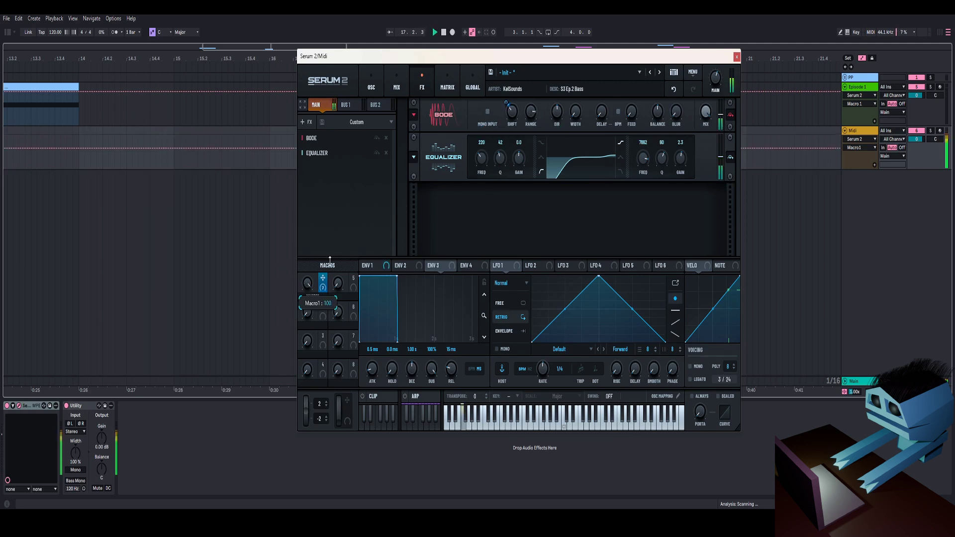
Set the Bode's range to about 650 Hz and replay the bass with a Macro 1 sweep.
key(space)
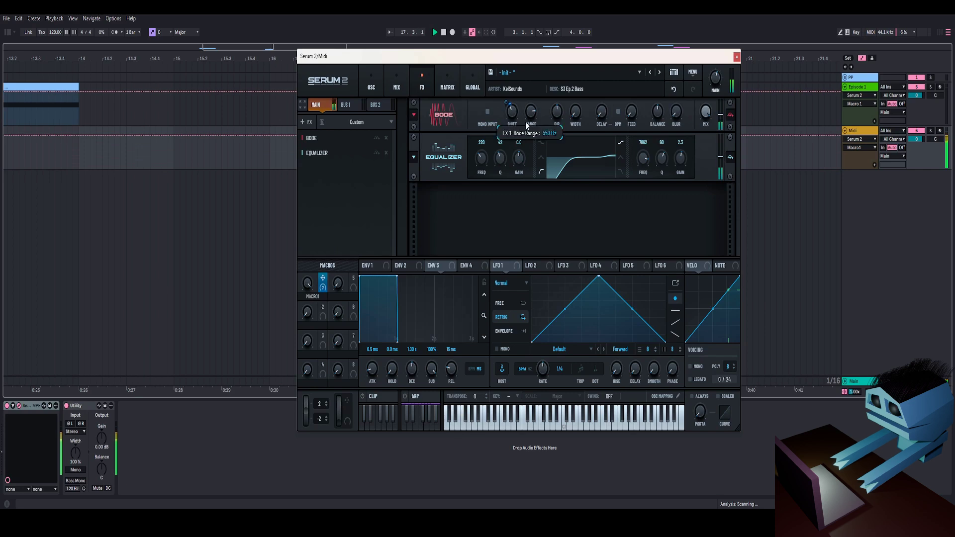
key(space)
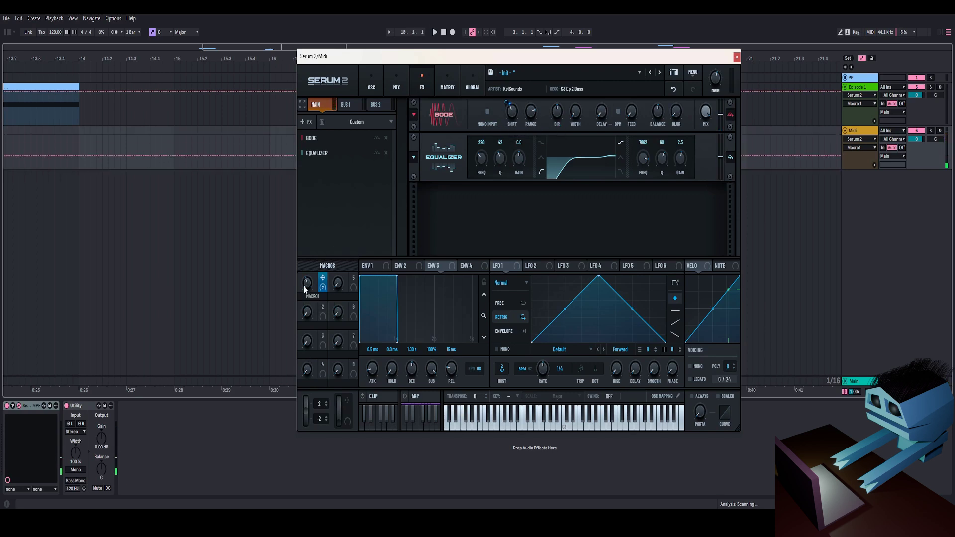
key(space)
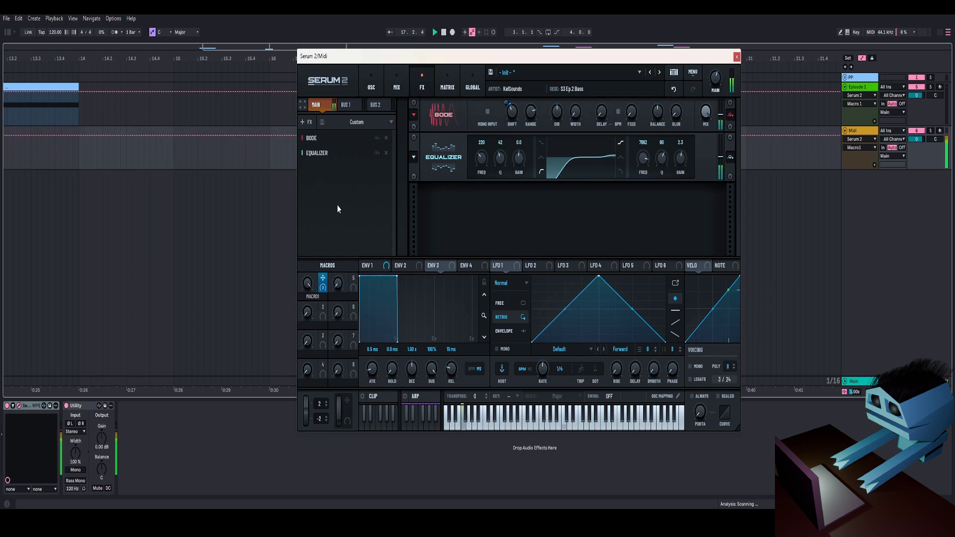
Add a Distortion effect and place it between the Bode and the equalizer.
click(309, 123)
click(323, 181)
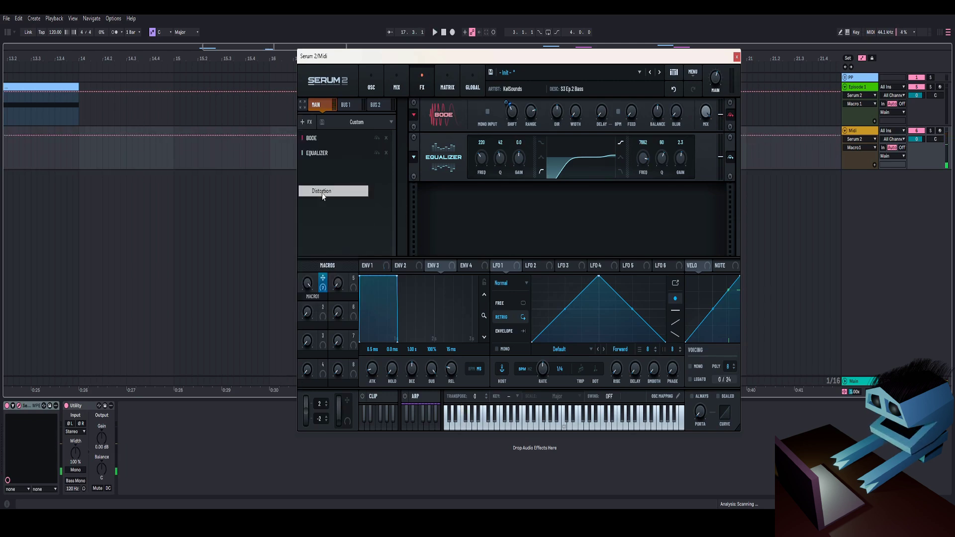
drag(324, 156, 323, 175)
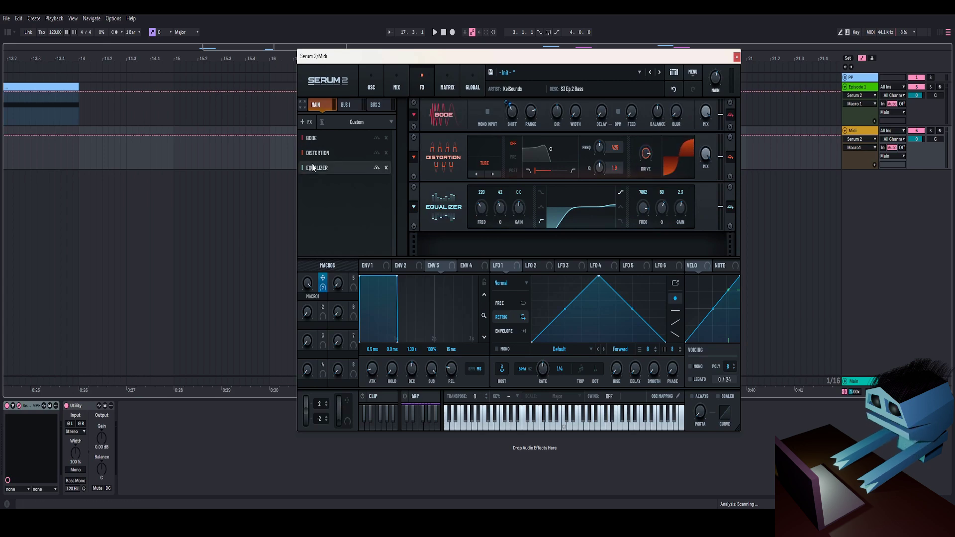
Add a Utility effect, adjust its output level and the synth's main volume, and play the bass with Macro 1 sweeps.
click(307, 123)
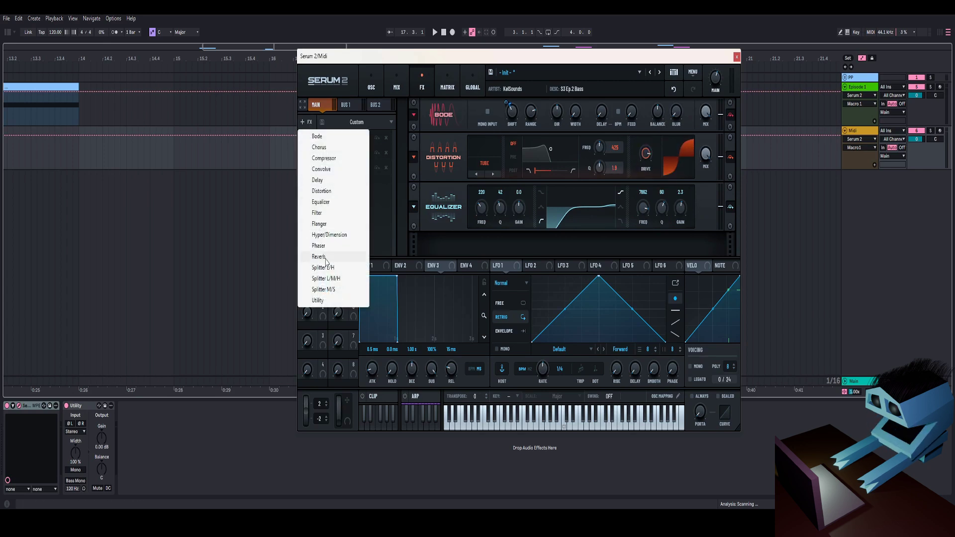
click(318, 301)
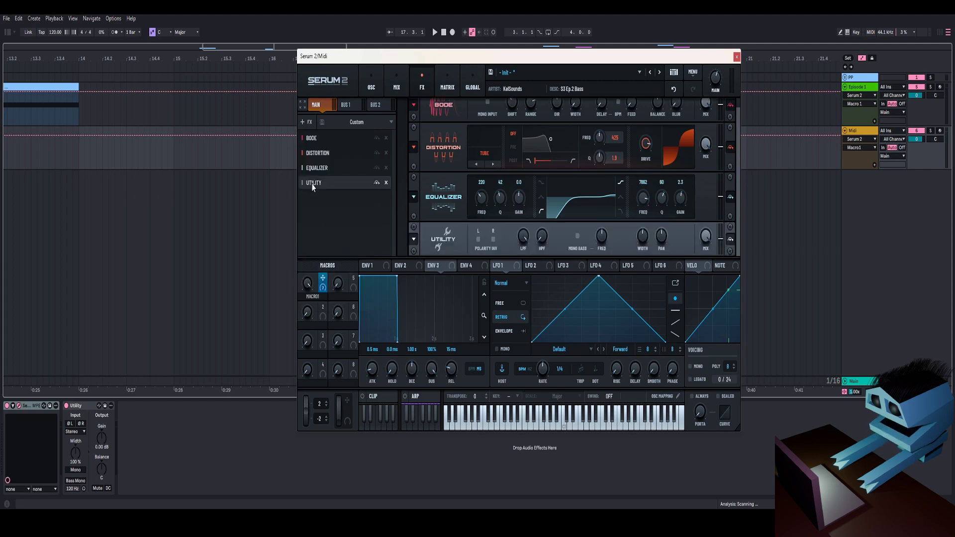
drag(721, 249, 721, 251)
drag(717, 84, 717, 77)
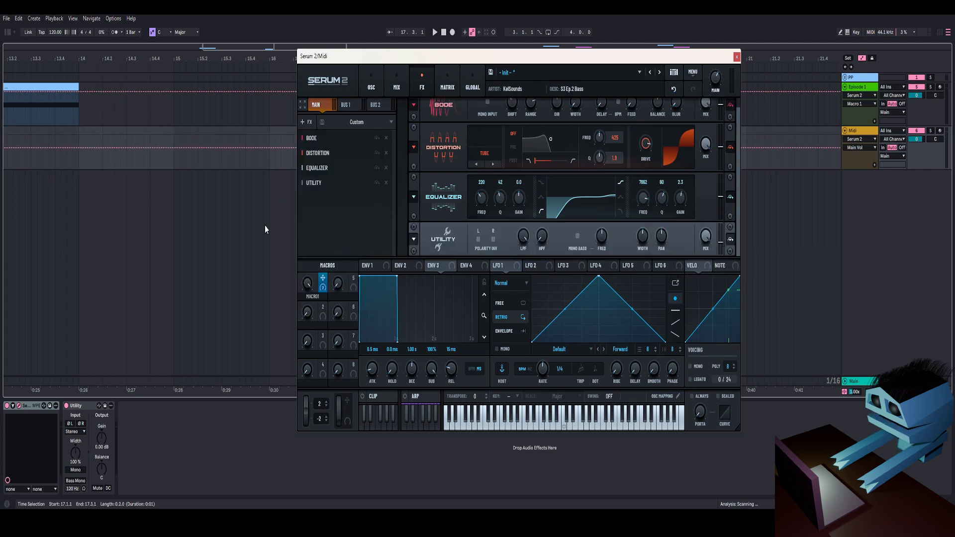
drag(308, 283, 315, 337)
key(space)
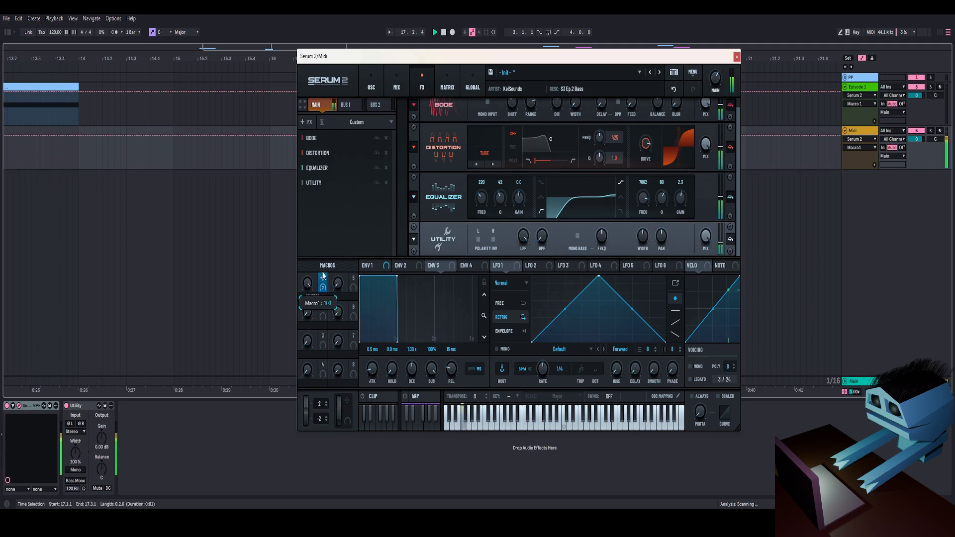
key(space)
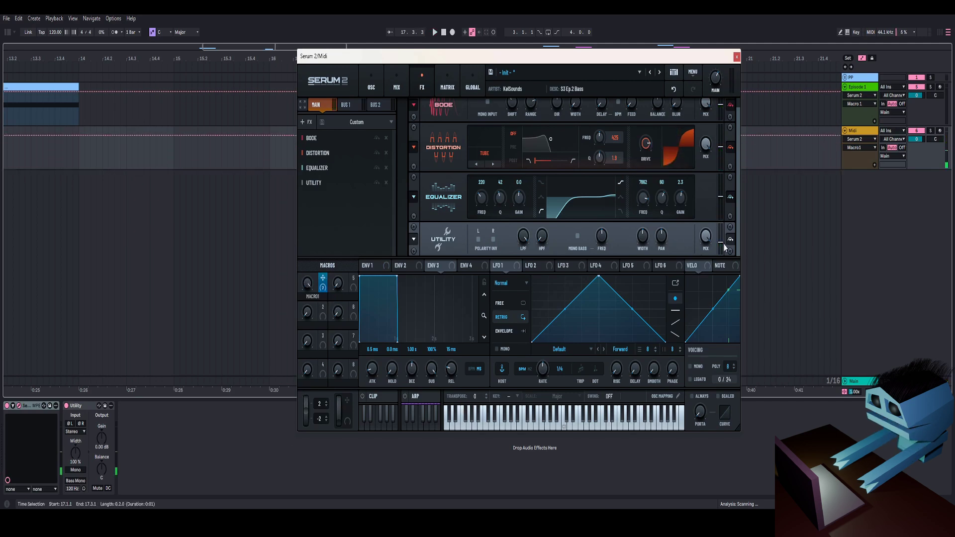
key(space)
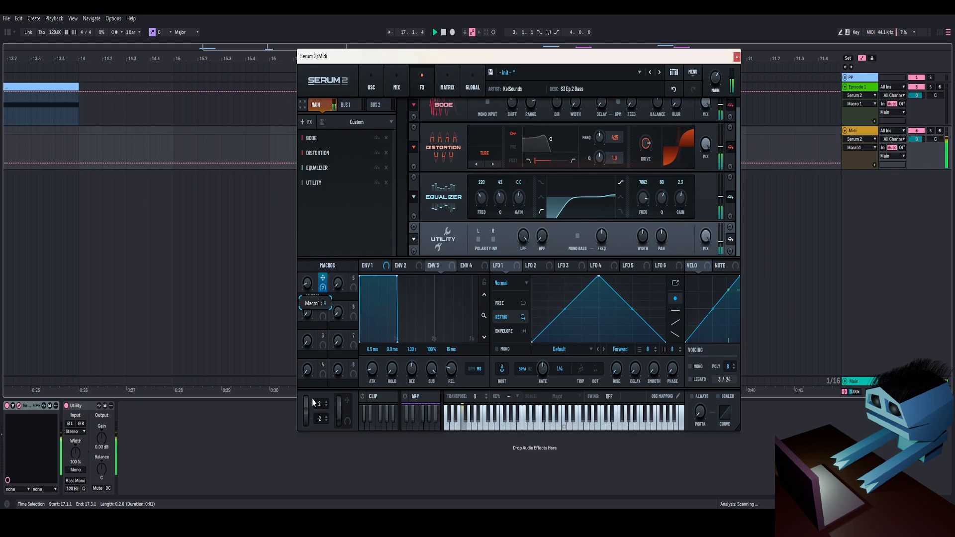
Move the Utility before the equalizer in the effects chain and play the bass.
drag(324, 183, 322, 172)
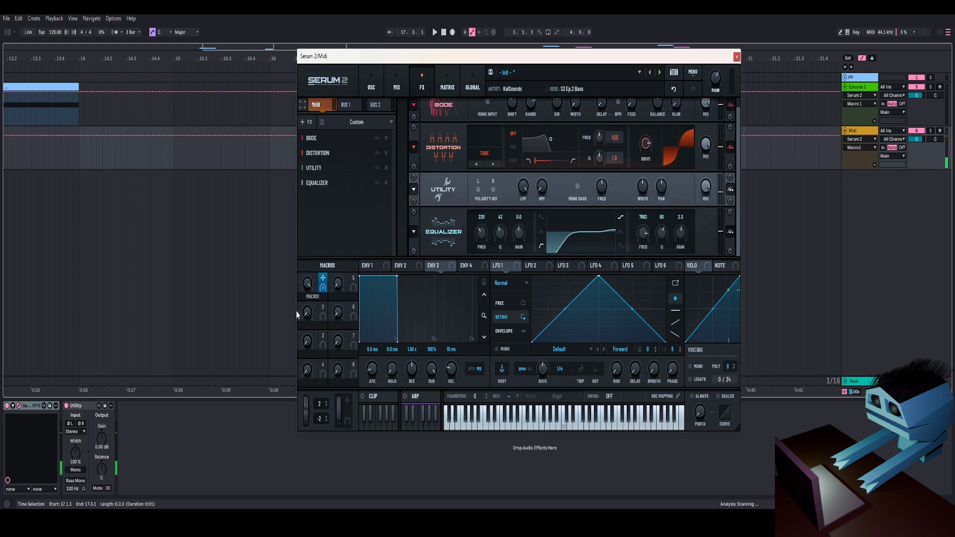
key(space)
key(space)
Adjust Macro 1's modulation amount on the Bode shift and replay the bass with a Macro 1 sweep.
scroll(473, 142, up, 1)
click(509, 102)
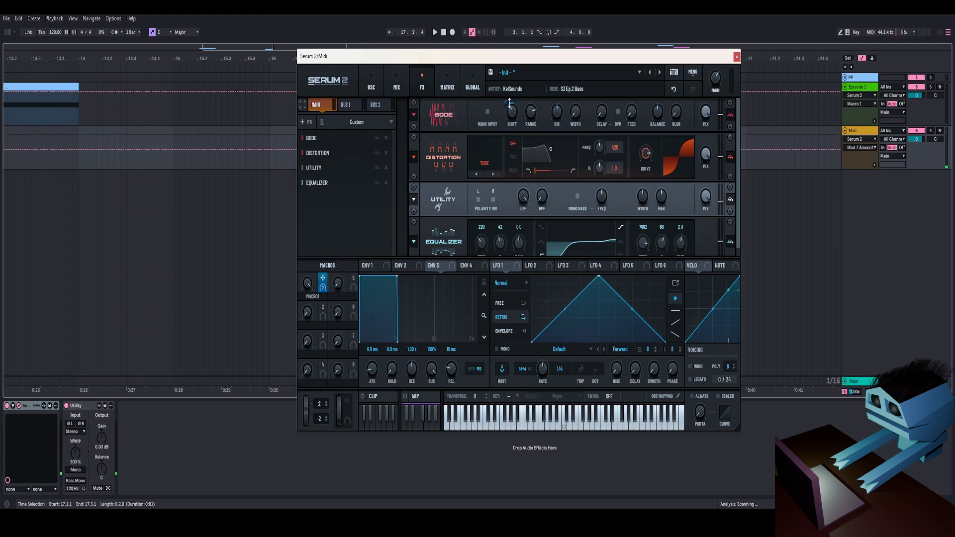
mouse_move(307, 284)
mouse_down()
mouse_move(294, 415)
mouse_move(318, 269)
mouse_up()
key(space)
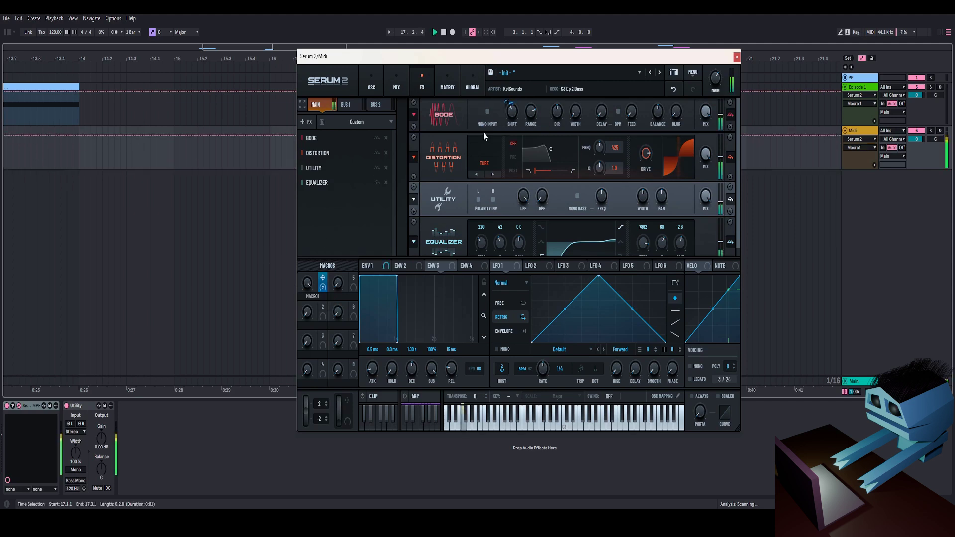
key(space)
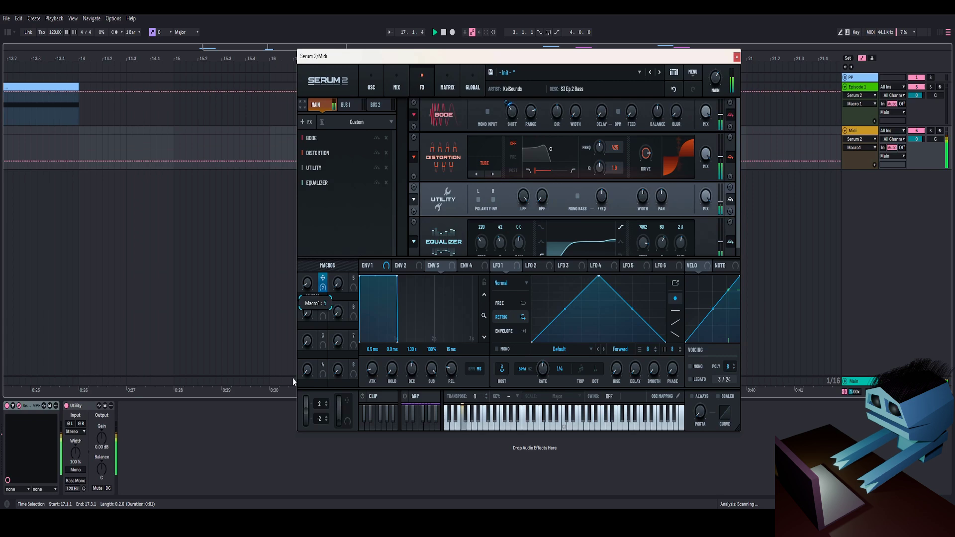
Set Macro 1's modulation amount on the Bode shift to about 36% and play the bass with Macro 1 sweeps.
key(space)
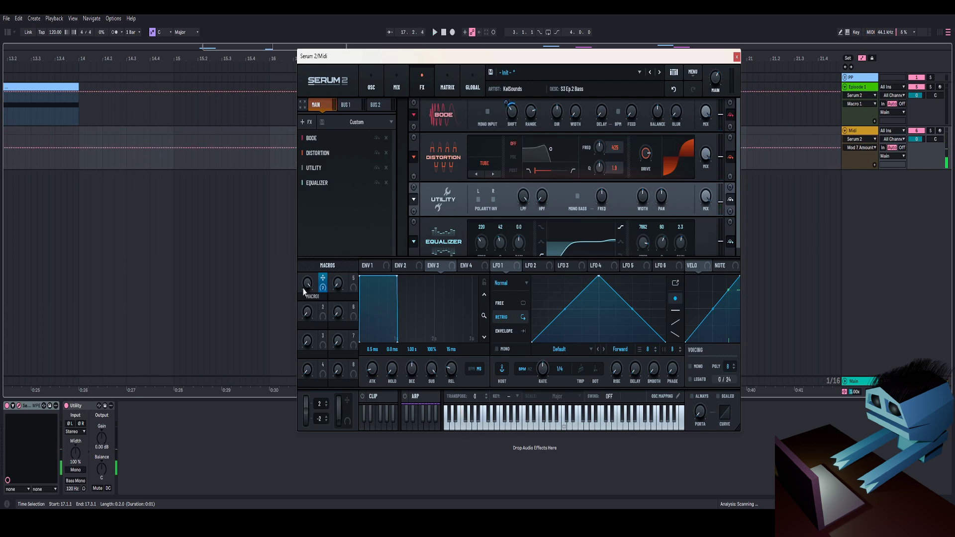
key(space)
drag(507, 102, 509, 98)
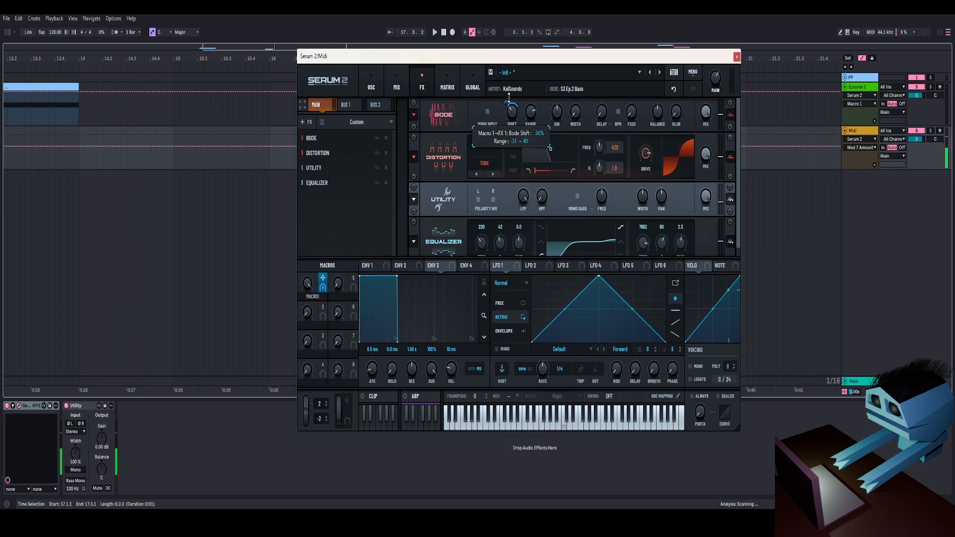
key(space)
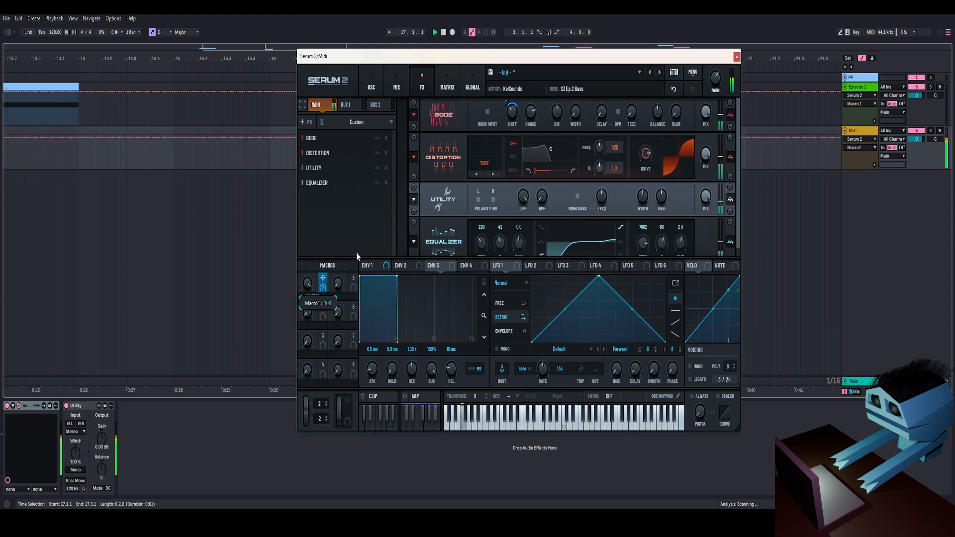
key(space)
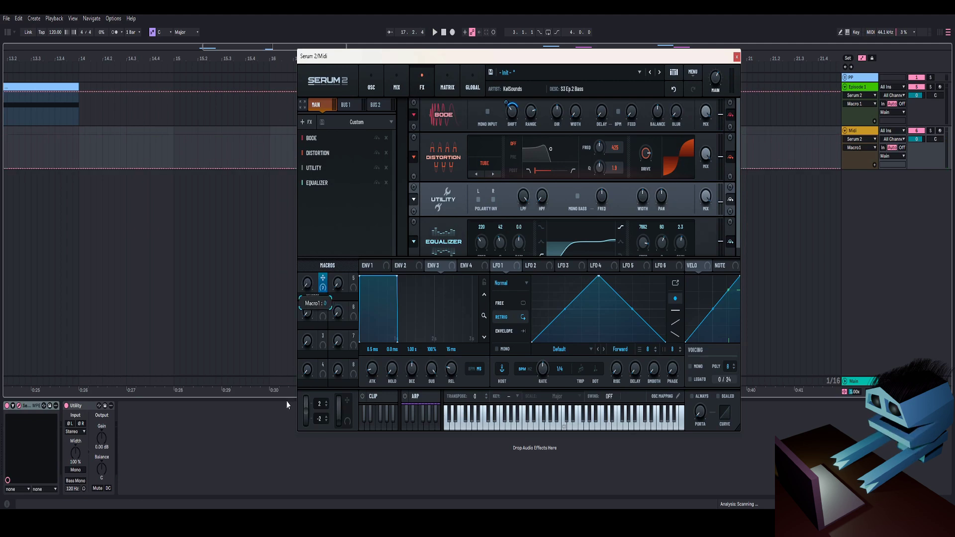
key(space)
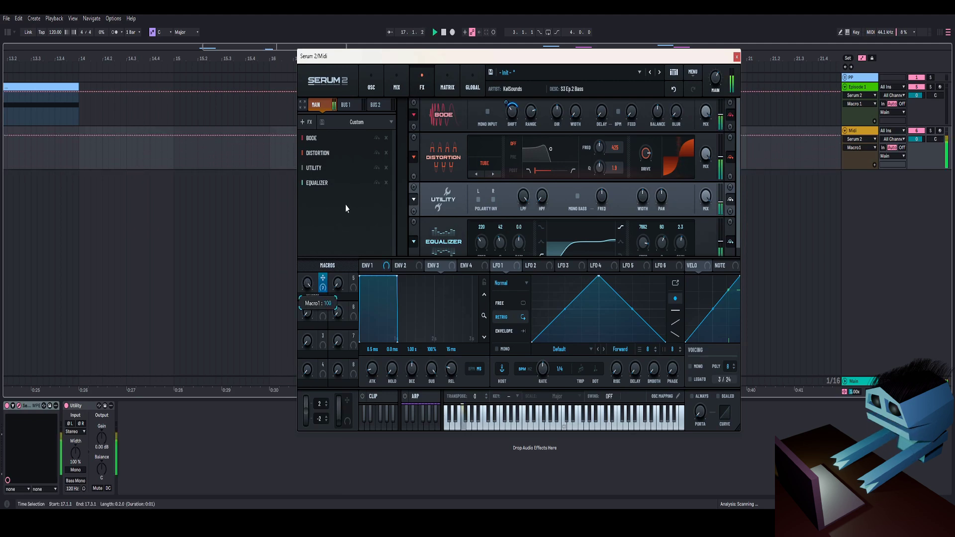
drag(325, 268, 306, 315)
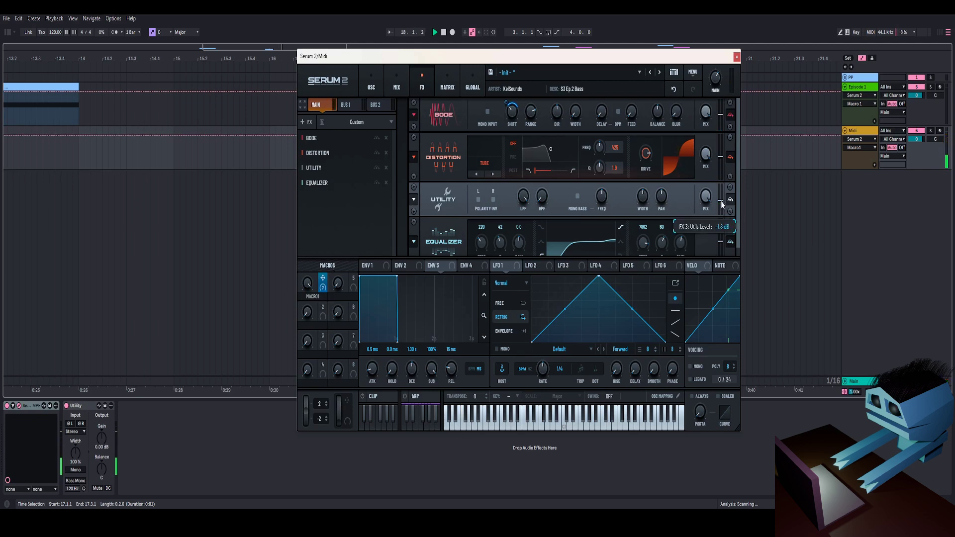
Add a Compressor effect between the Utility and the equalizer and set its threshold to -30.0 dB.
click(305, 121)
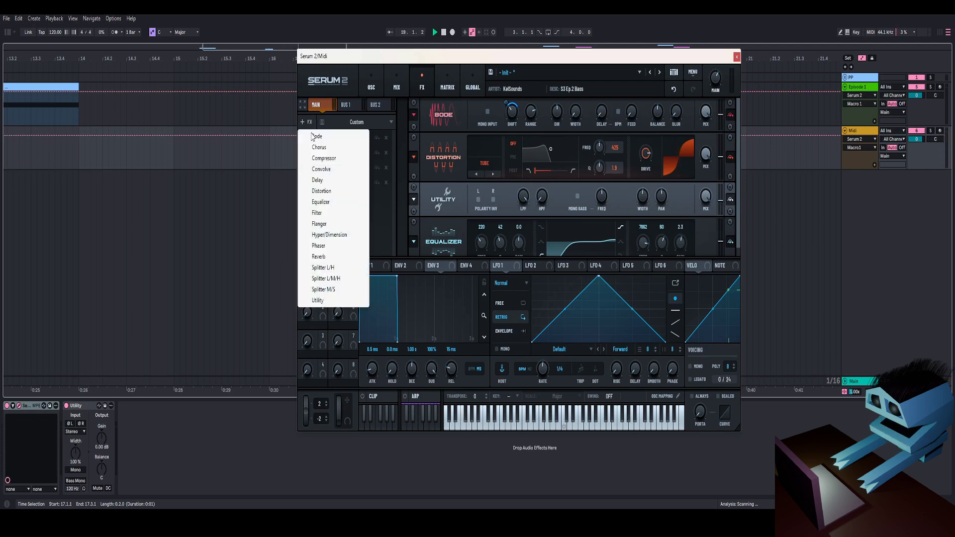
click(326, 159)
drag(323, 198, 345, 178)
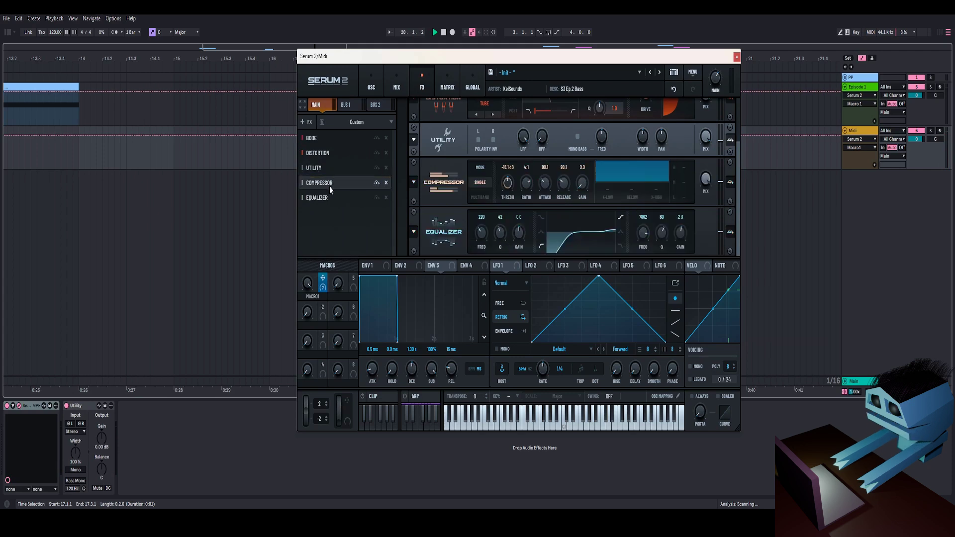
drag(507, 182, 511, 178)
double_click(509, 181)
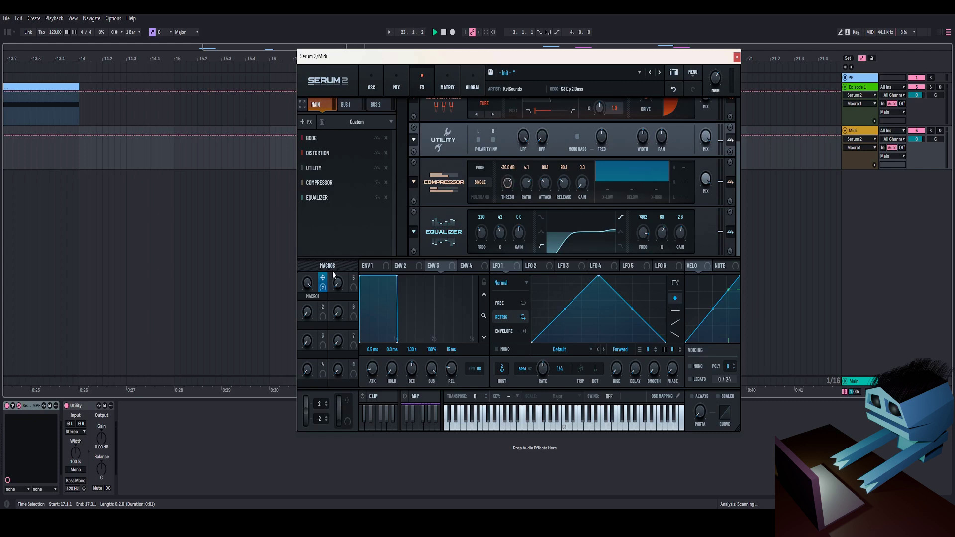
Raise the compressor's gain to 4.8 and play the bass with Macro 1 sweeps.
mouse_move(306, 288)
mouse_down()
mouse_move(318, 341)
mouse_move(286, 438)
mouse_move(324, 275)
mouse_move(285, 400)
mouse_move(307, 290)
mouse_move(281, 422)
mouse_move(310, 293)
mouse_up()
key(space)
key(space)
key(space)
key(space)
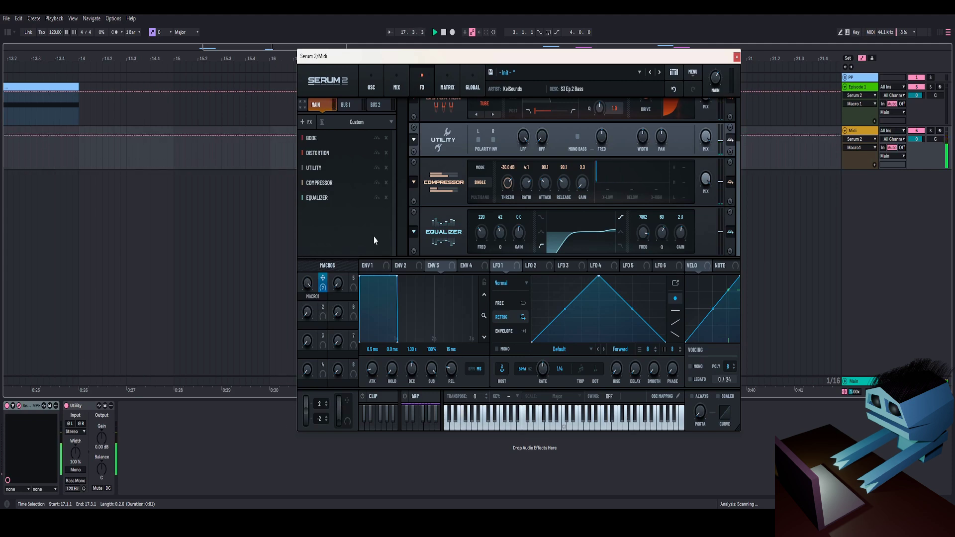
key(space)
key(space)
drag(584, 170, 584, 168)
key(space)
key(space)
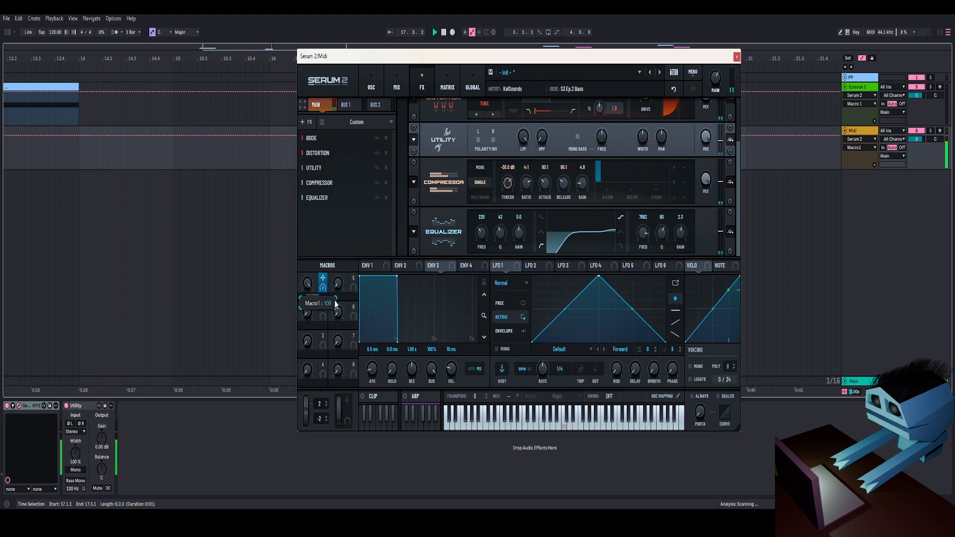
key(space)
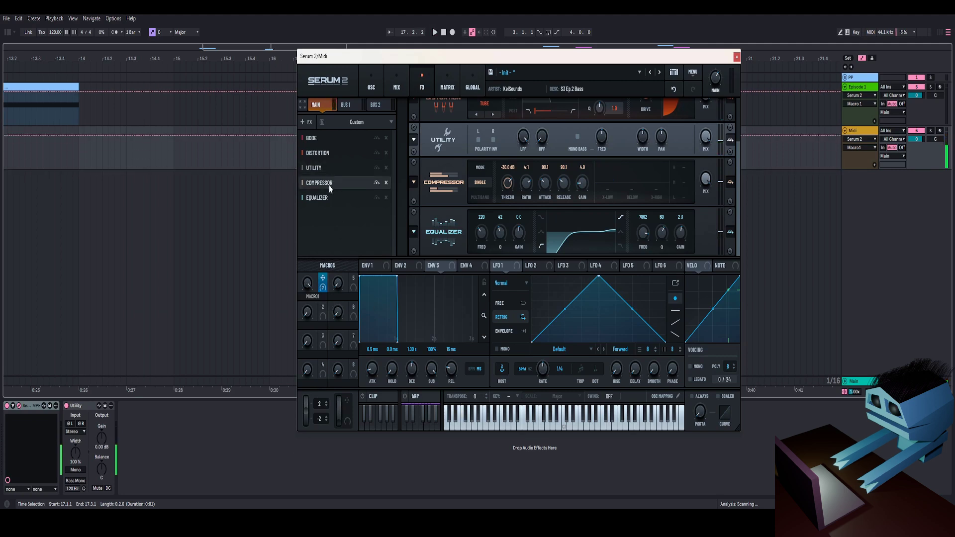
Add a second Compressor before the equalizer in multiband mode, with threshold -18.0 dB, below ratio about 0.418 and gain 6.0.
click(305, 122)
click(331, 158)
drag(330, 212, 331, 198)
click(478, 197)
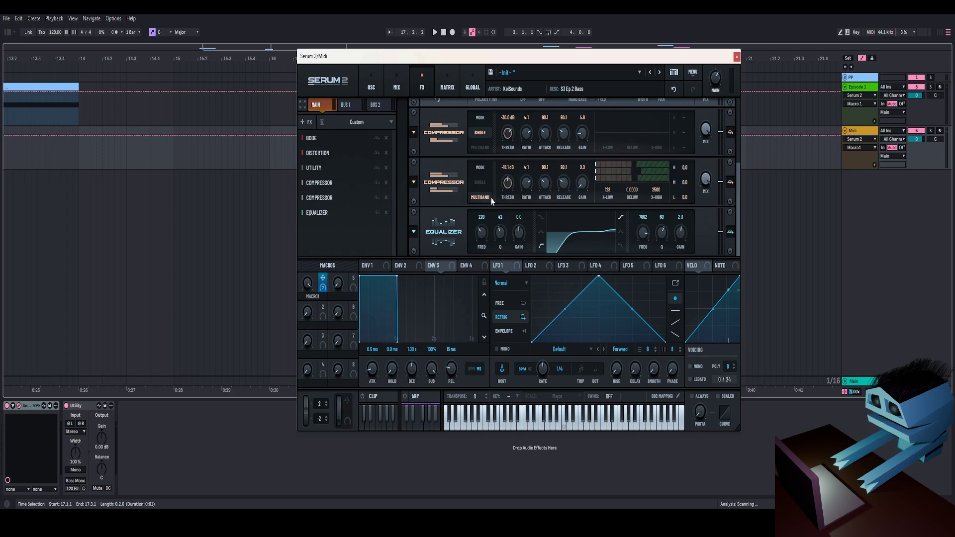
drag(508, 183, 510, 185)
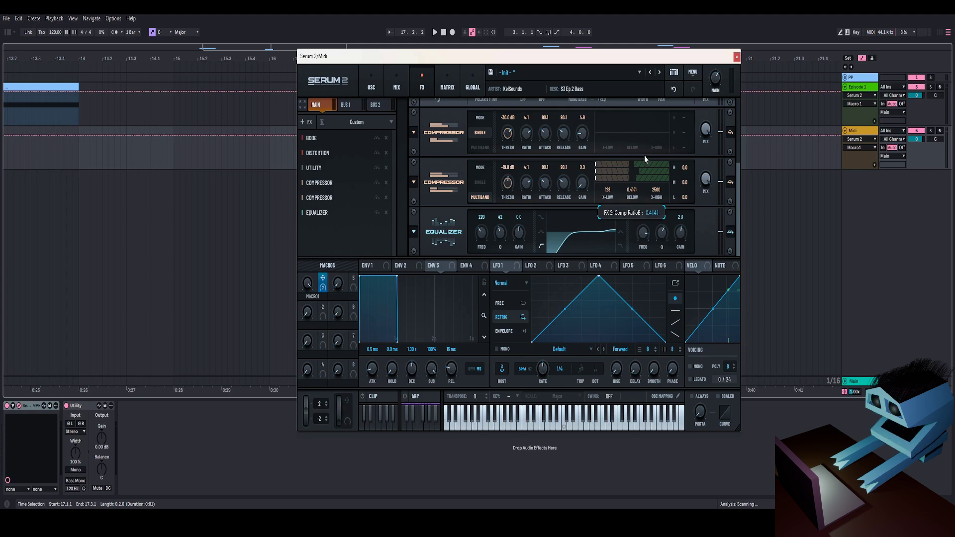
drag(582, 185, 586, 174)
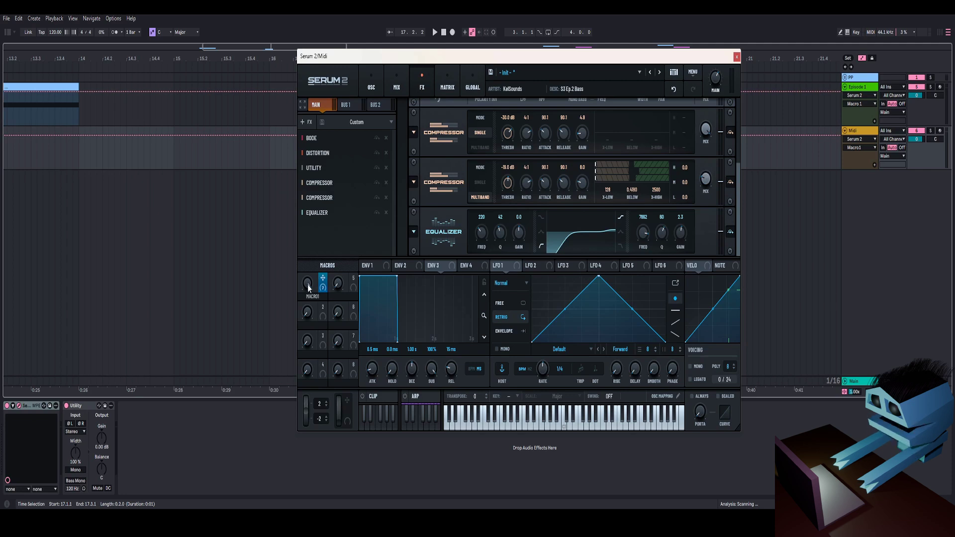
Raise the equalizer's high-band gain to about 6.3 dB and play the bass with Macro 1 sweeps.
key(space)
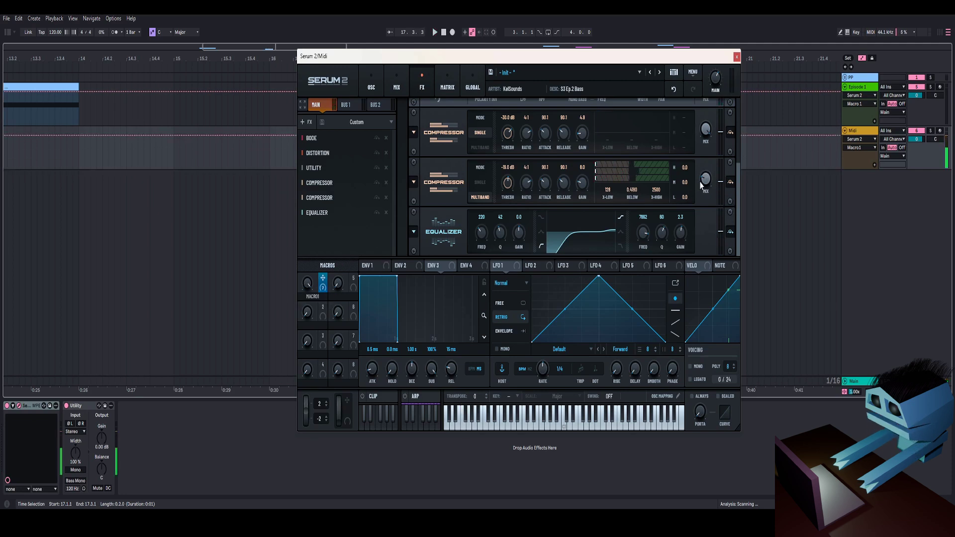
drag(687, 234, 686, 219)
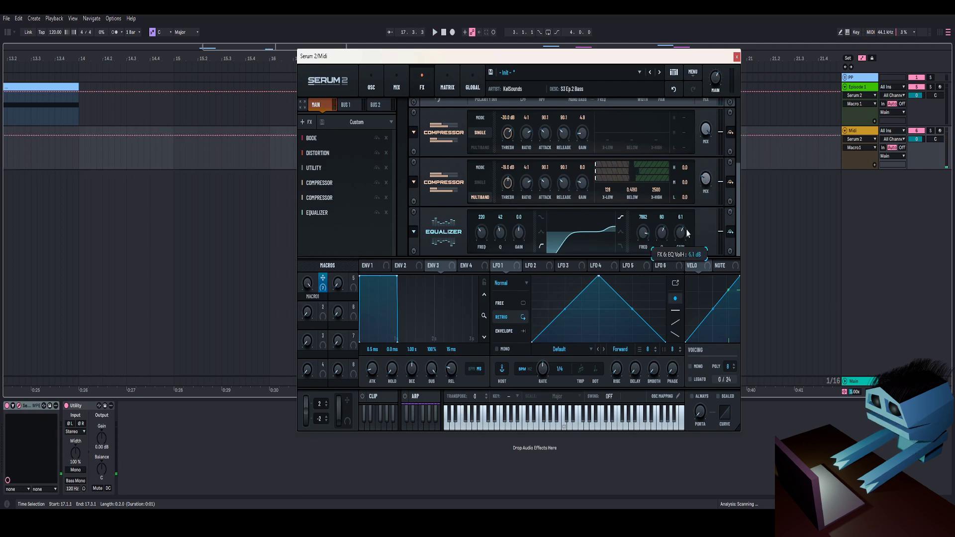
drag(305, 353, 303, 401)
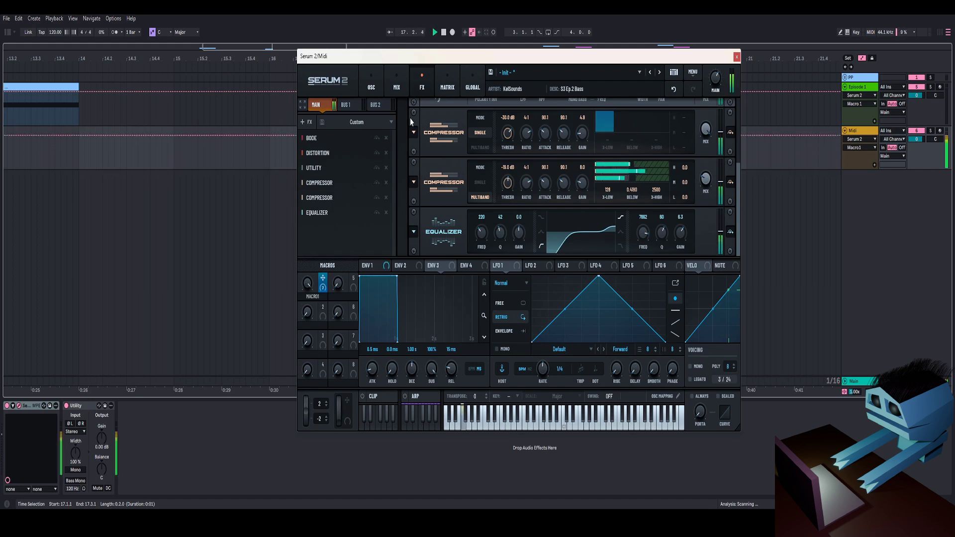
click(371, 85)
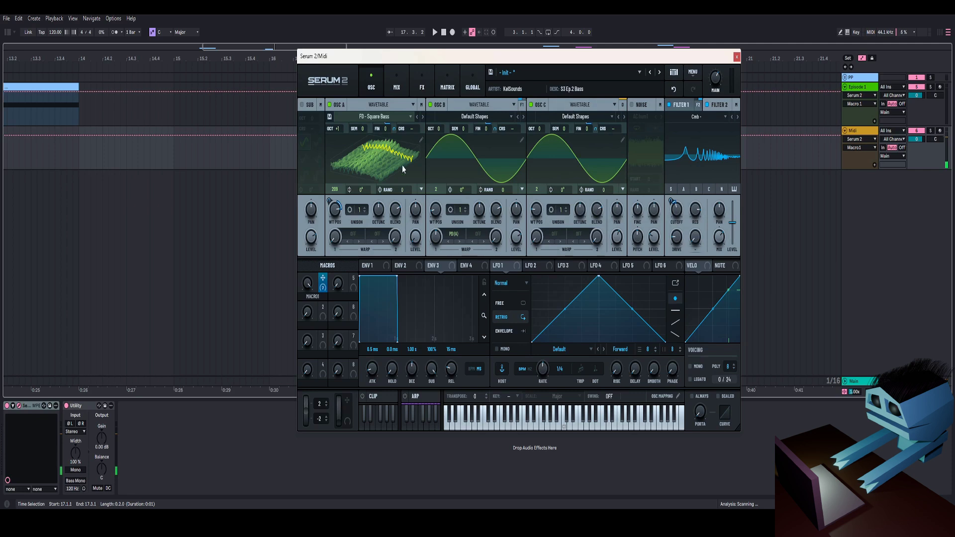
key(space)
drag(308, 284, 316, 325)
key(space)
key(space)
Compare the bass with the Bode effect bypassed and active while sweeping Macro 1.
click(419, 83)
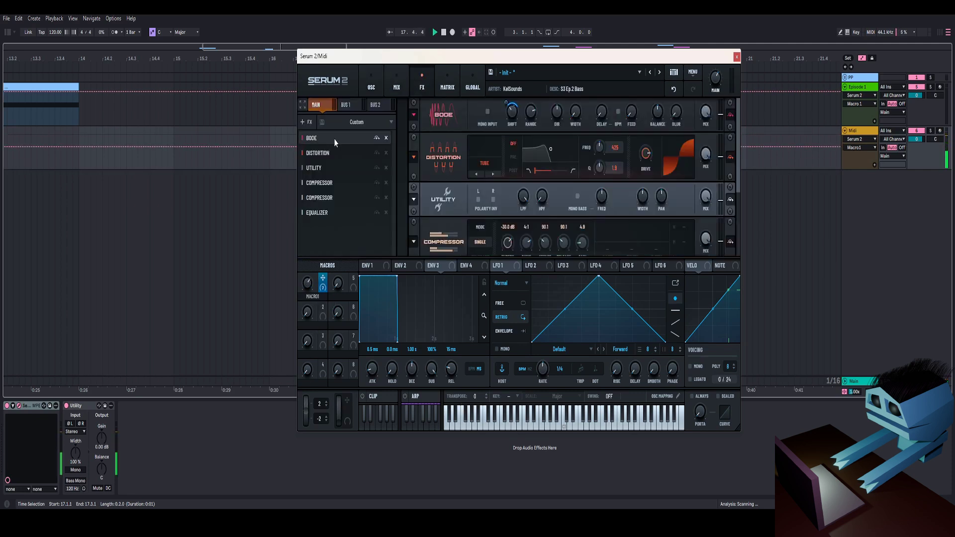
click(377, 138)
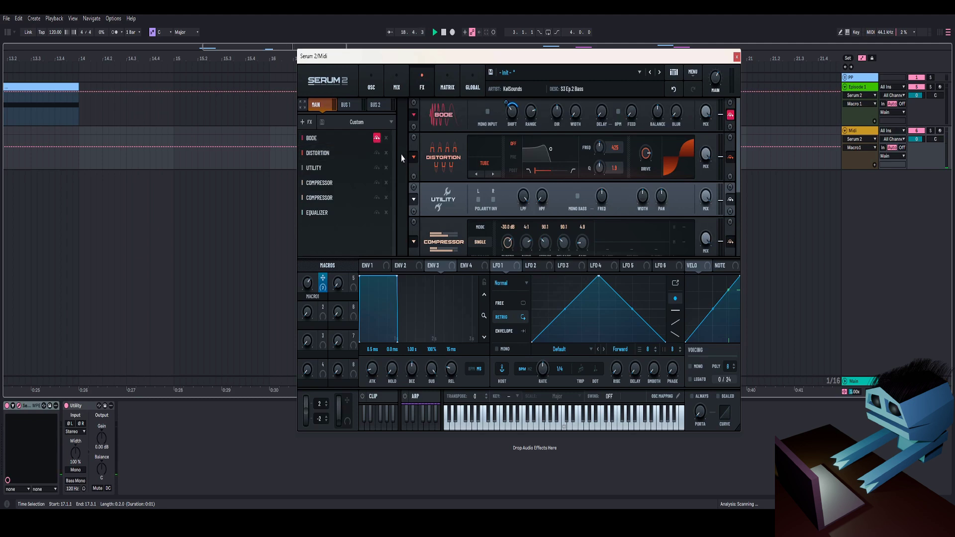
drag(307, 283, 326, 276)
key(space)
key(space)
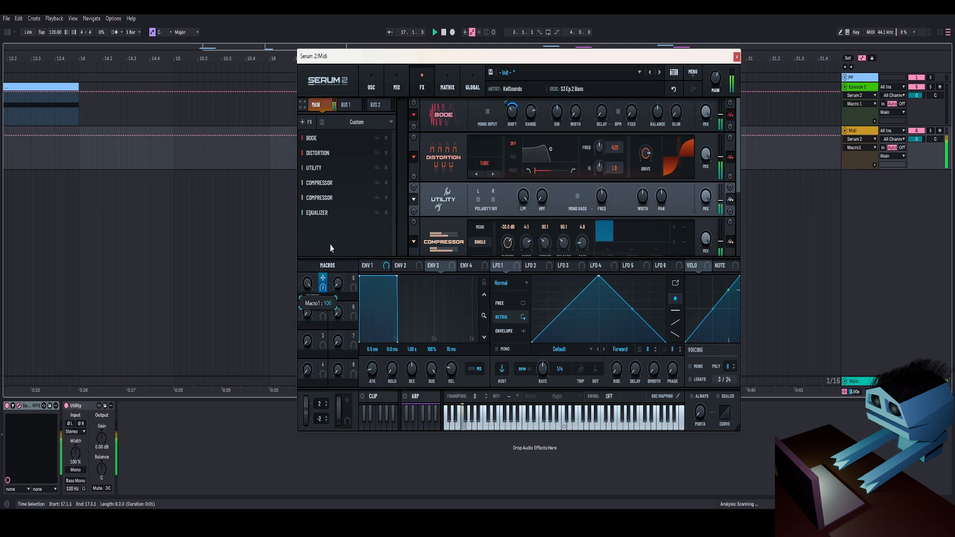
click(376, 138)
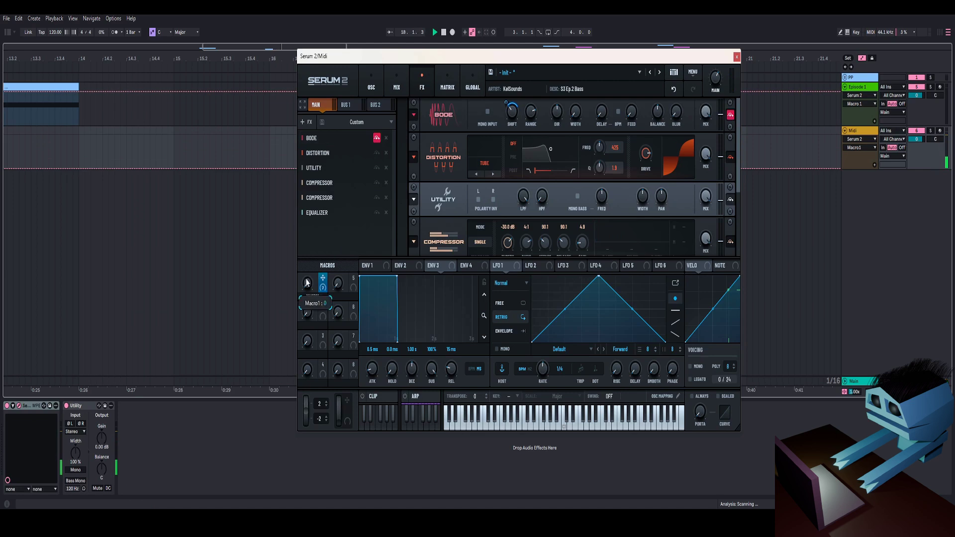
key(space)
drag(307, 283, 326, 320)
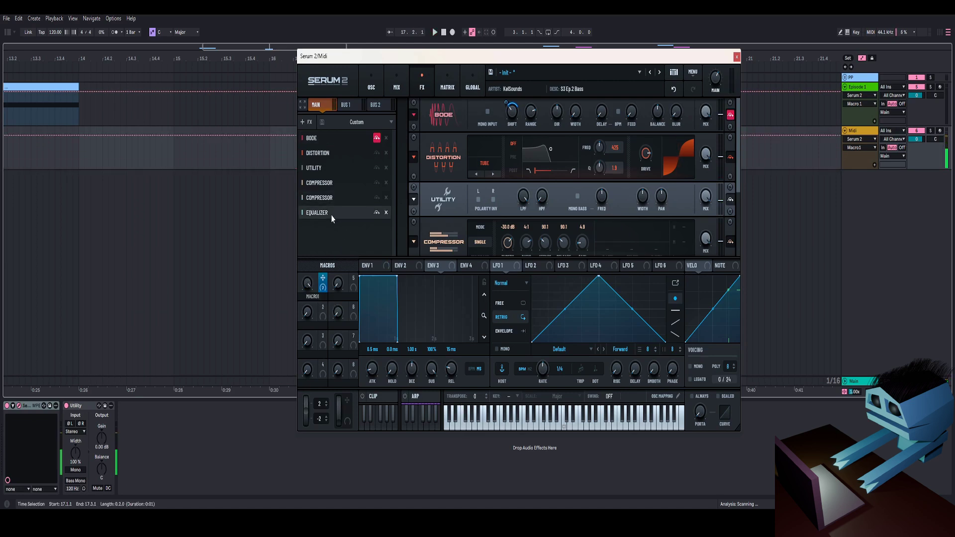
Set the equalizer's high-band gain to 3.8 dB and adjust the multiband compressor's mix to about 47%.
click(319, 213)
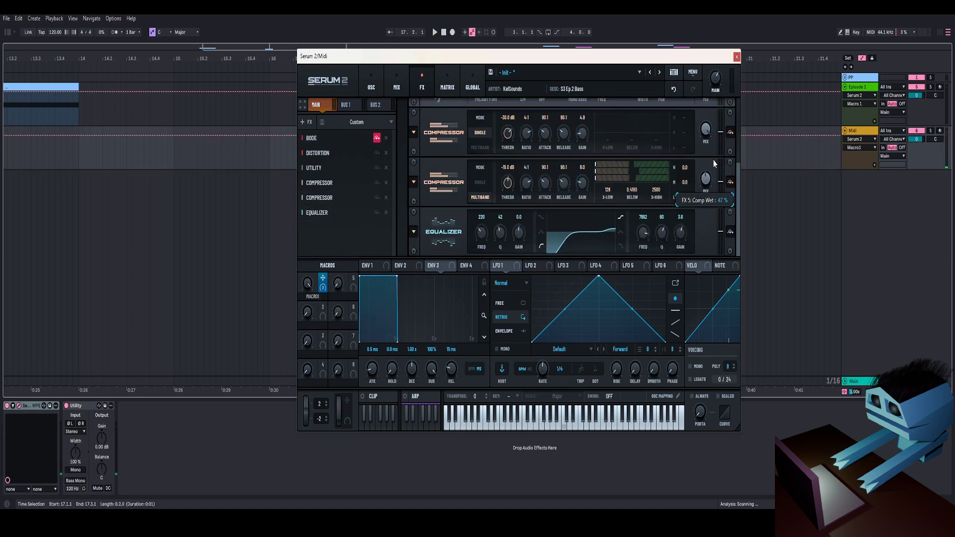
key(space)
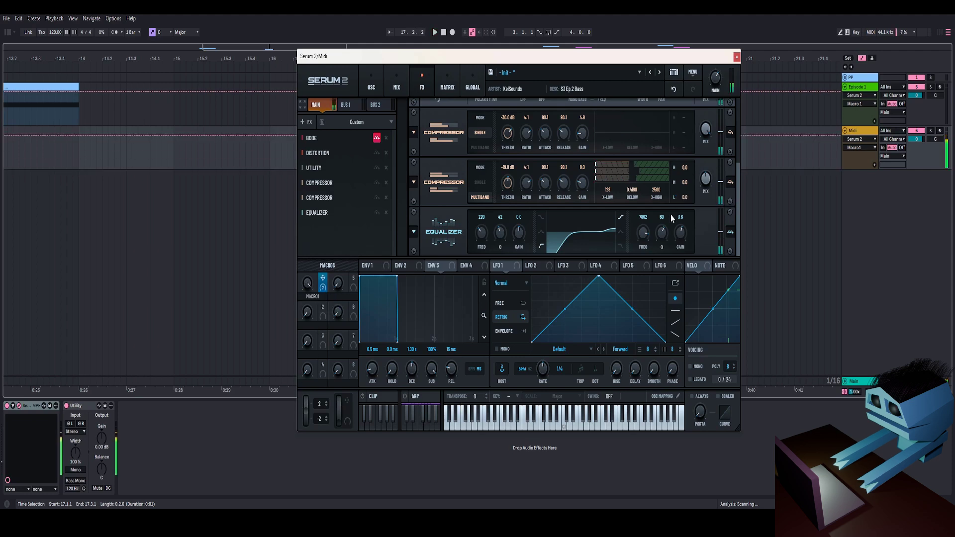
Move the Utility between the second compressor and the equalizer and play the bass with a Macro 1 sweep.
drag(324, 174, 330, 209)
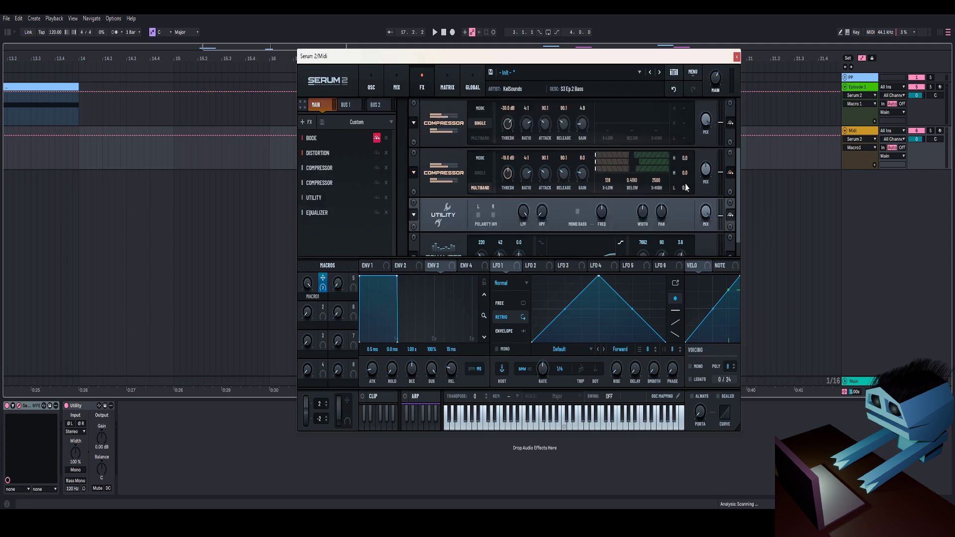
mouse_move(721, 216)
drag(307, 284, 319, 373)
key(space)
key(space)
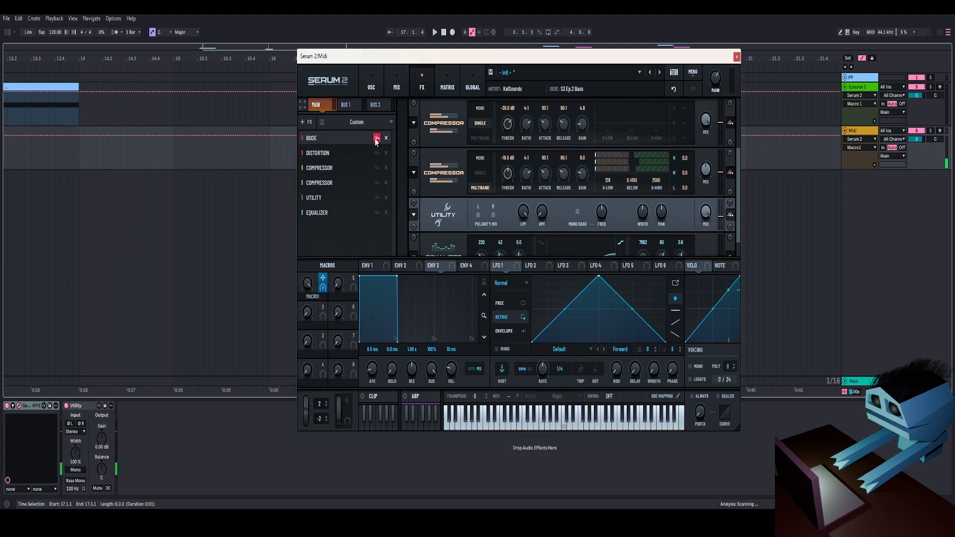
Turn off the Bode effect's bypass and replay the bass while moving Macro 1.
key(space)
mouse_move(312, 280)
mouse_down()
mouse_move(288, 444)
mouse_move(325, 290)
mouse_up()
key(space)
key(space)
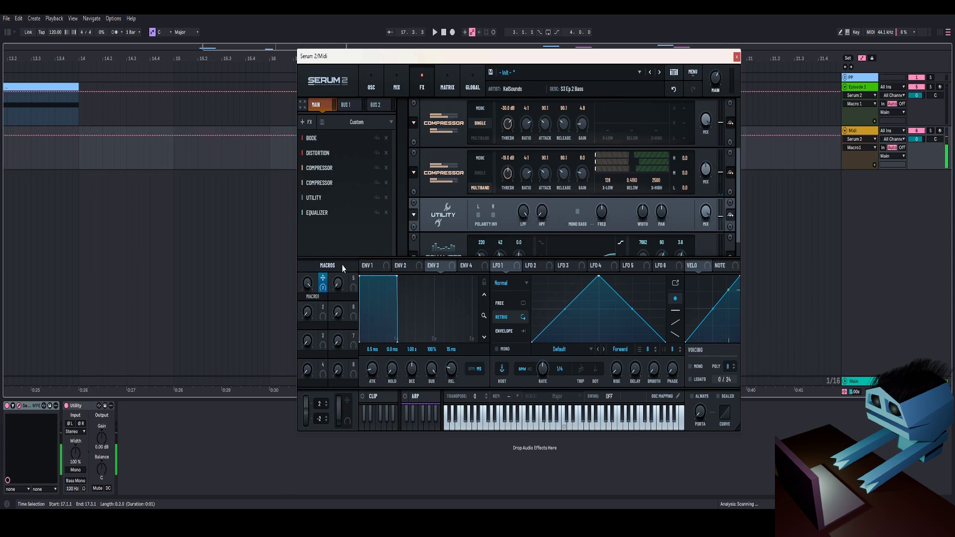
key(space)
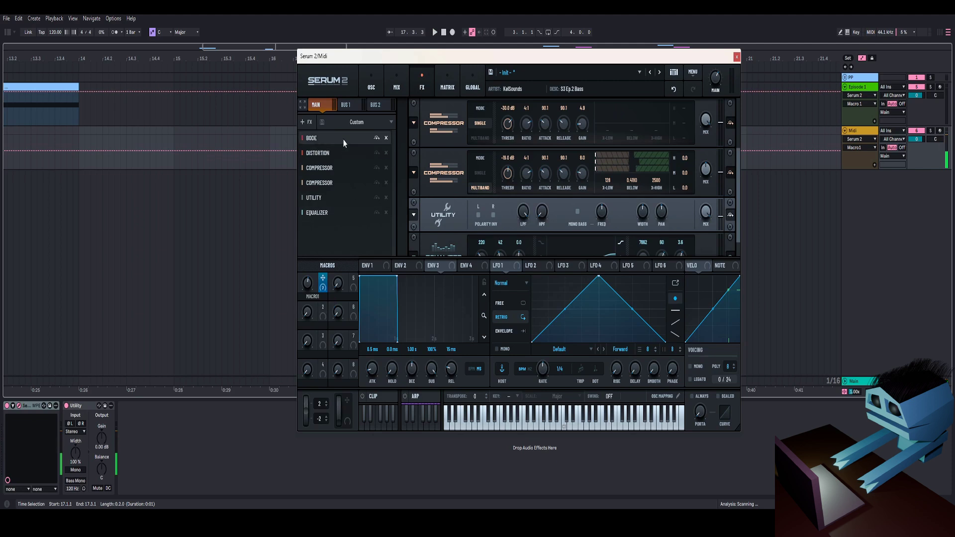
Set the Bode shift to about -3 with about 43% Macro 1 modulation and play the bass with a Macro 1 sweep.
click(318, 137)
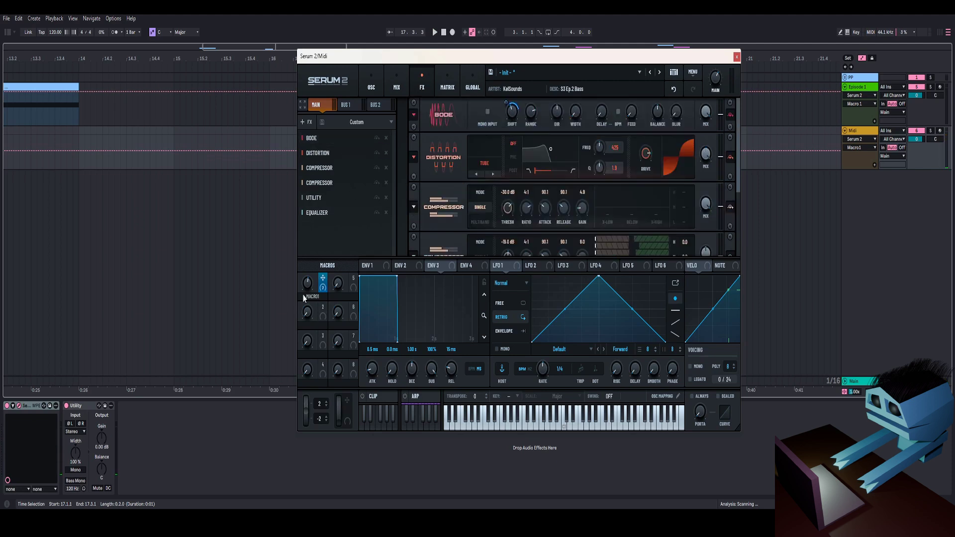
key(space)
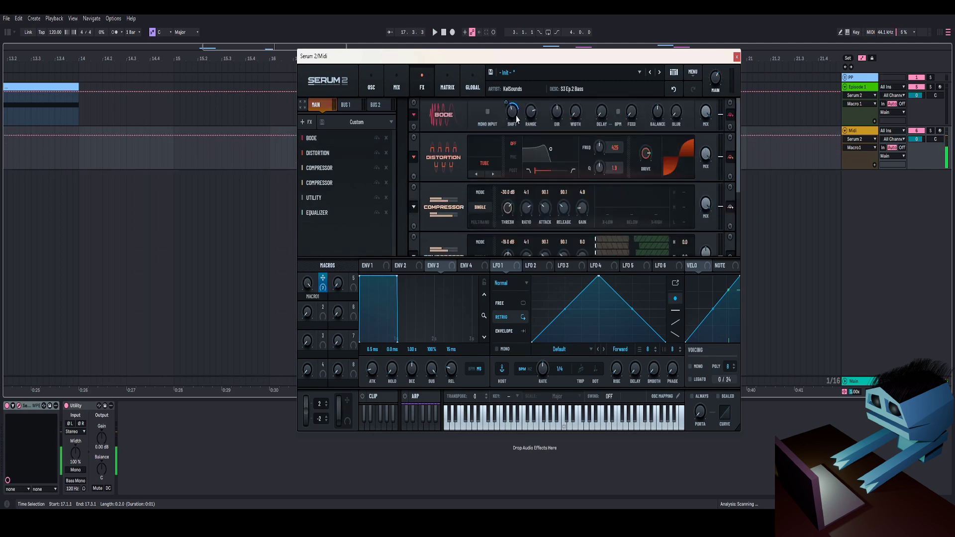
drag(308, 284, 321, 356)
mouse_move(508, 102)
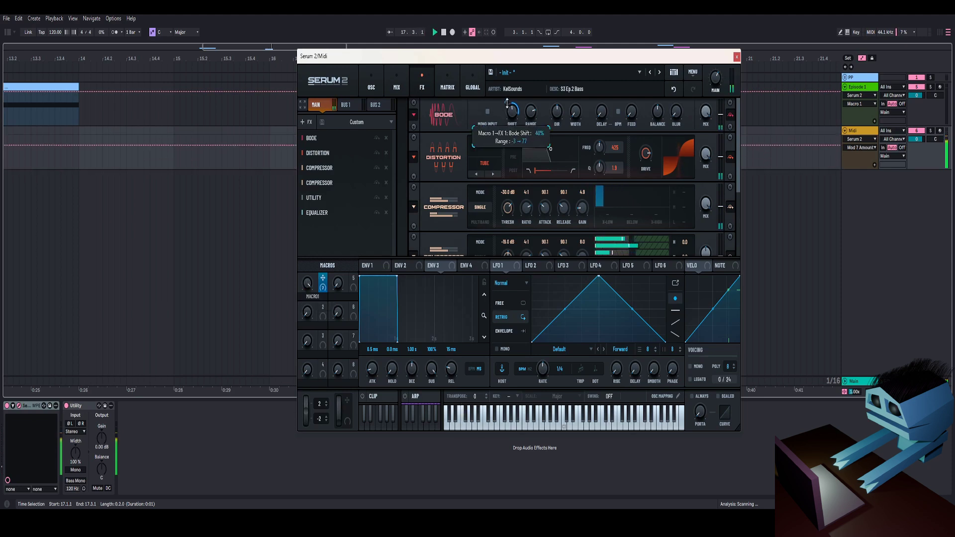
mouse_move(508, 102)
mouse_down()
mouse_move(505, 134)
mouse_move(515, 104)
mouse_move(538, 105)
mouse_move(507, 114)
mouse_up()
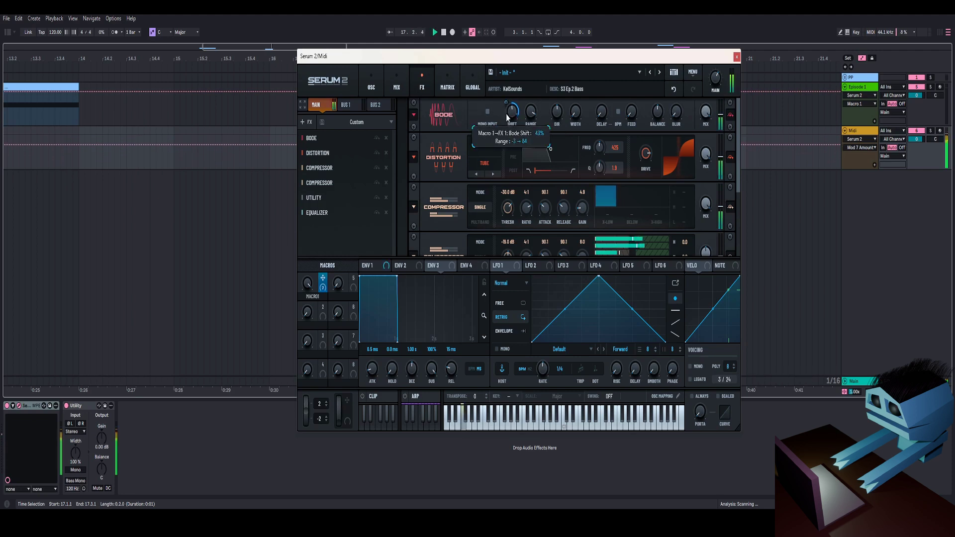
drag(306, 287, 348, 270)
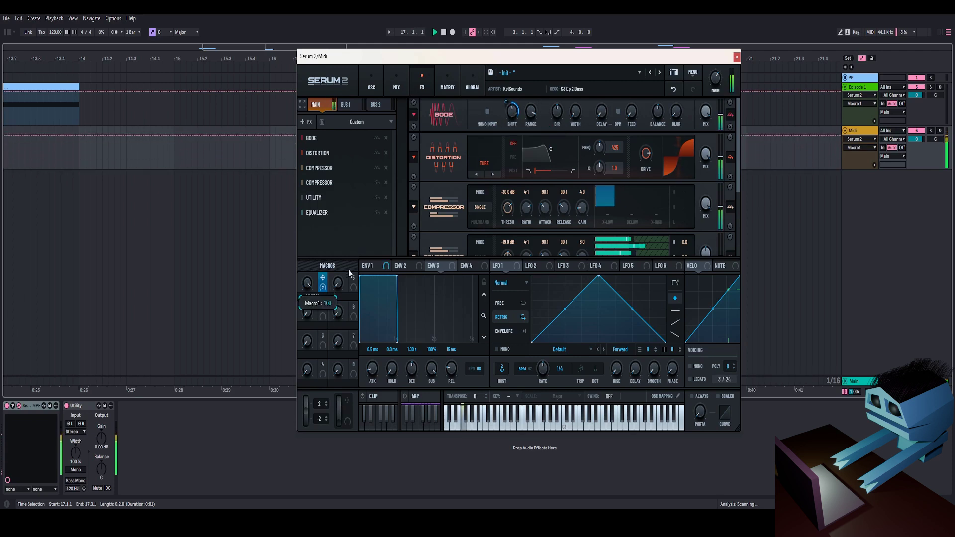
Remove the Macro 1 modulation from the Bode shift, set the shift to about 53%, and play the bass with Macro 1 sweeps.
drag(506, 103, 508, 116)
drag(307, 283, 326, 273)
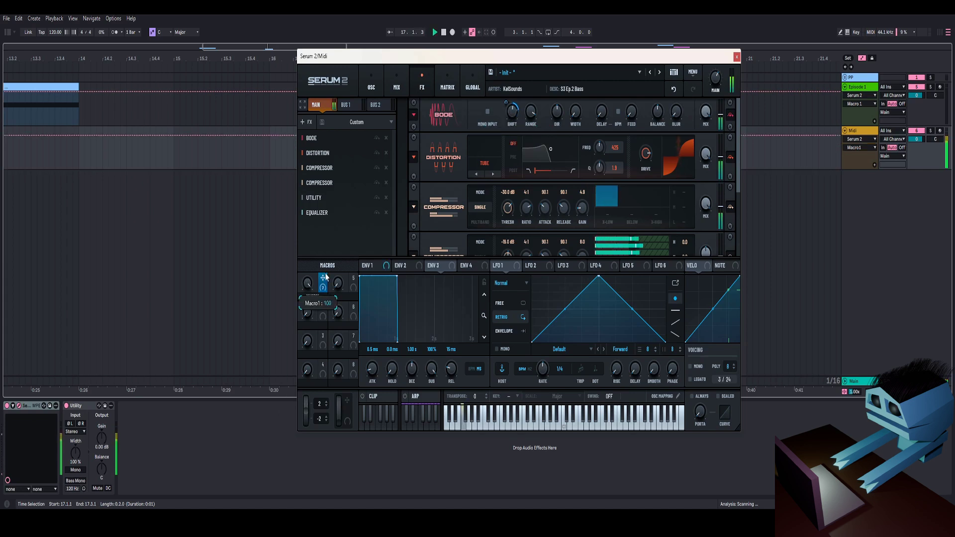
right_click(512, 124)
click(535, 203)
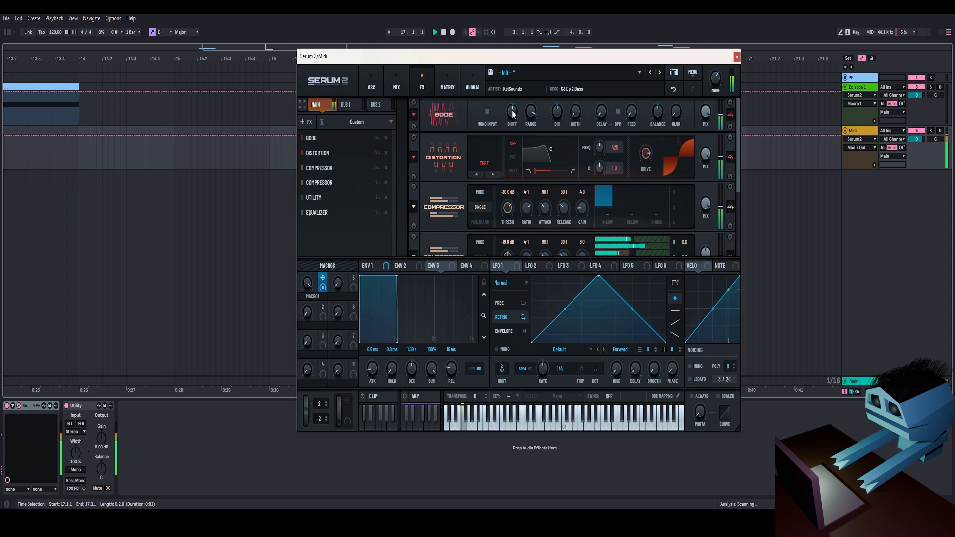
drag(514, 105, 518, 91)
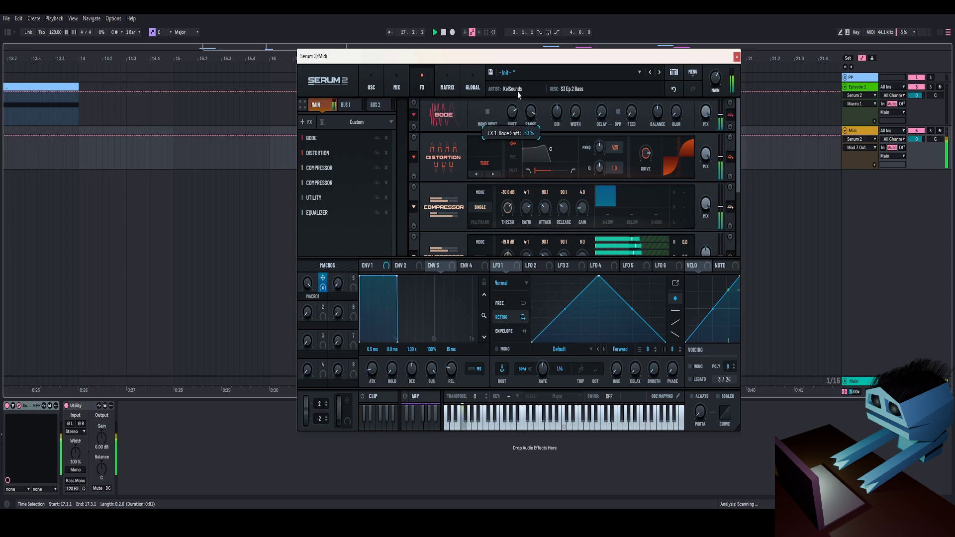
drag(308, 283, 307, 315)
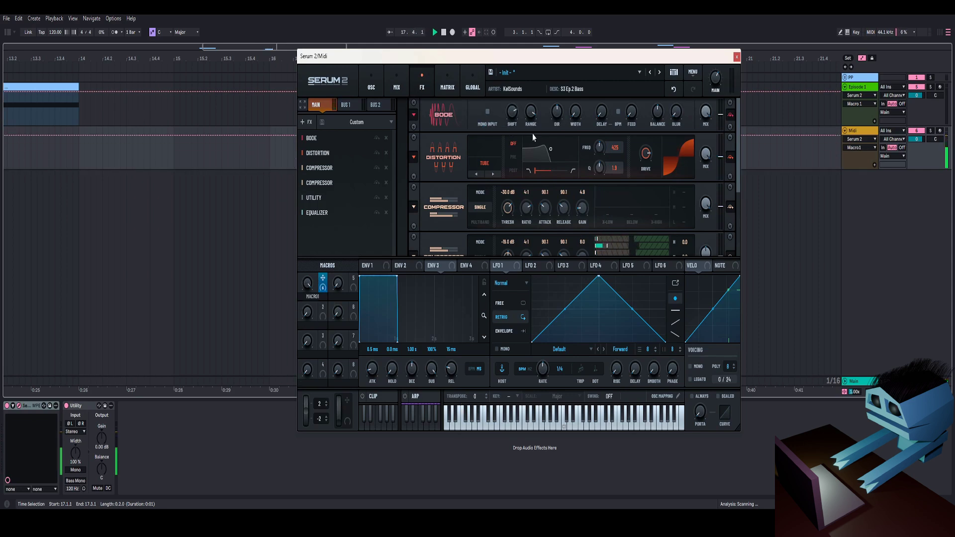
drag(313, 286, 352, 218)
key(space)
key(space)
key(space)
key(space)
Bypass the Bode effect and play the bass with a Macro 1 sweep.
click(376, 138)
drag(313, 314, 299, 369)
scroll(665, 231, down, 1)
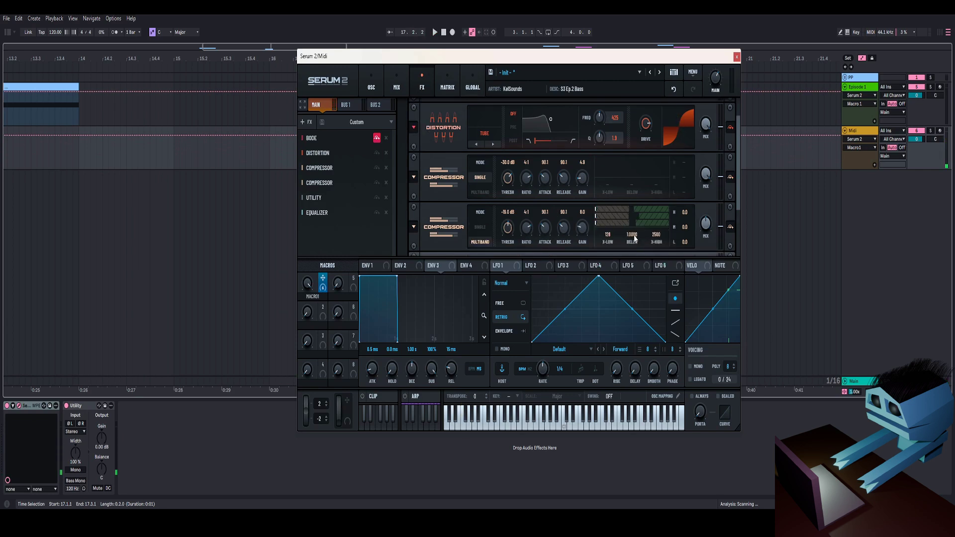
drag(309, 282, 348, 268)
key(space)
Raise the multiband compressor's mix and replay the bass several times while moving Macro 1.
drag(705, 225, 713, 210)
key(space)
key(space)
key(space)
key(space)
key(space)
key(space)
drag(313, 288, 332, 260)
key(space)
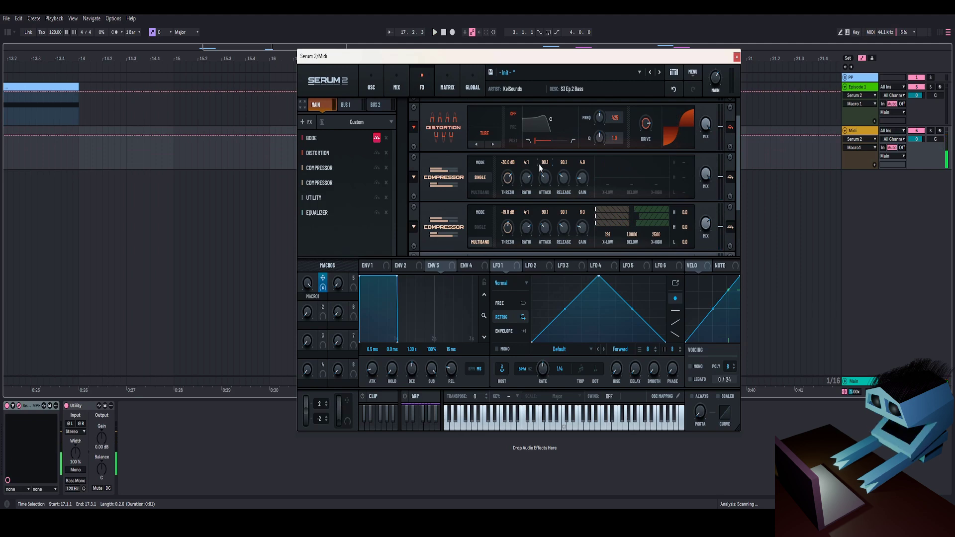
scroll(308, 284, down, 5)
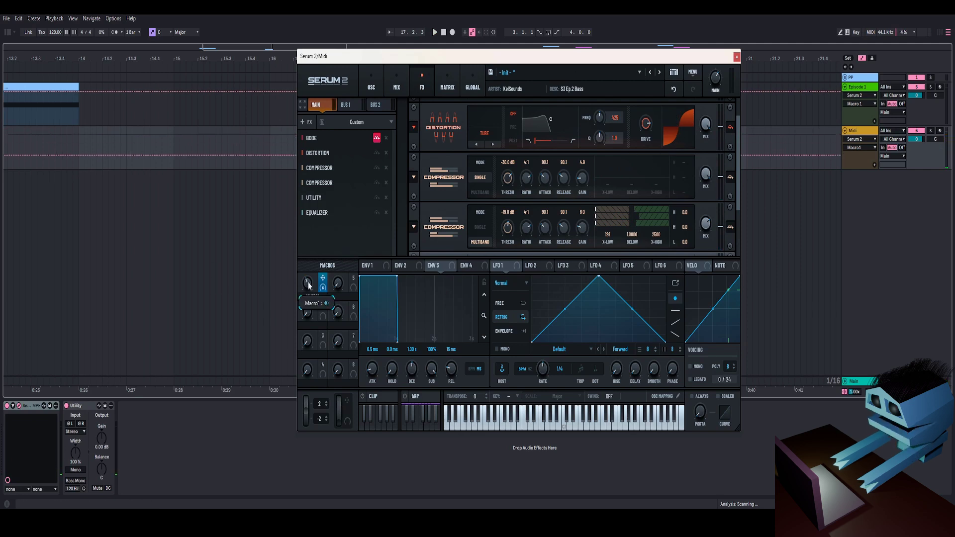
Try a lower octave on oscillator A and play the bass with a Macro 1 sweep.
click(370, 86)
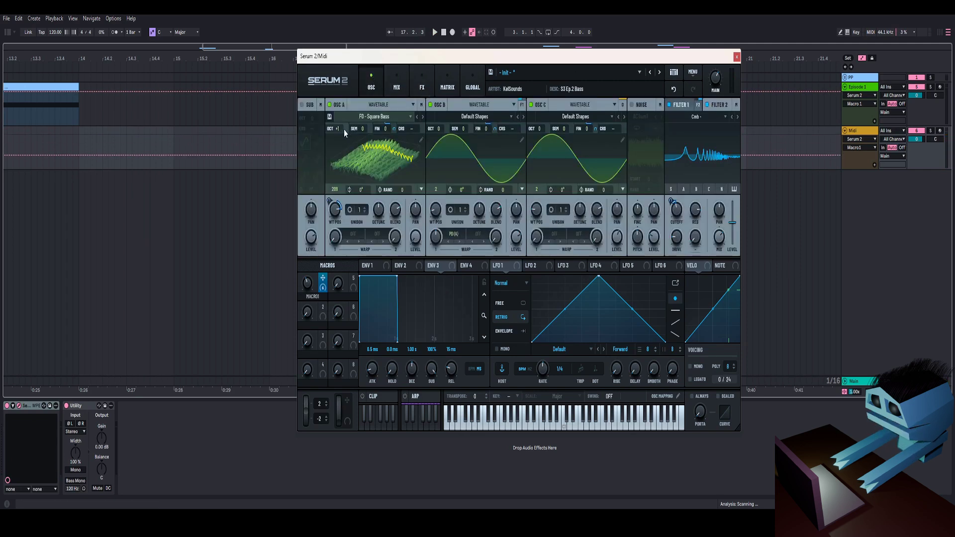
drag(439, 131, 443, 123)
drag(305, 291, 302, 354)
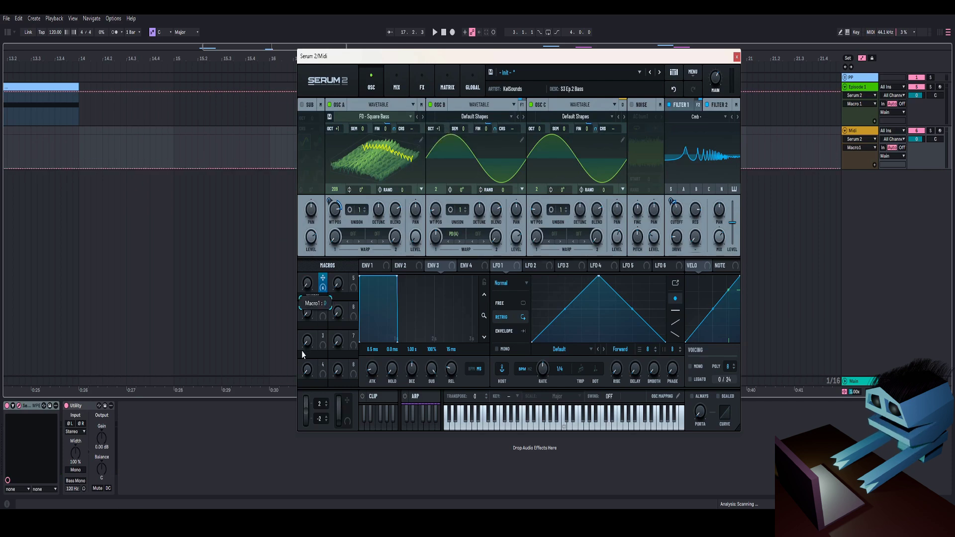
key(space)
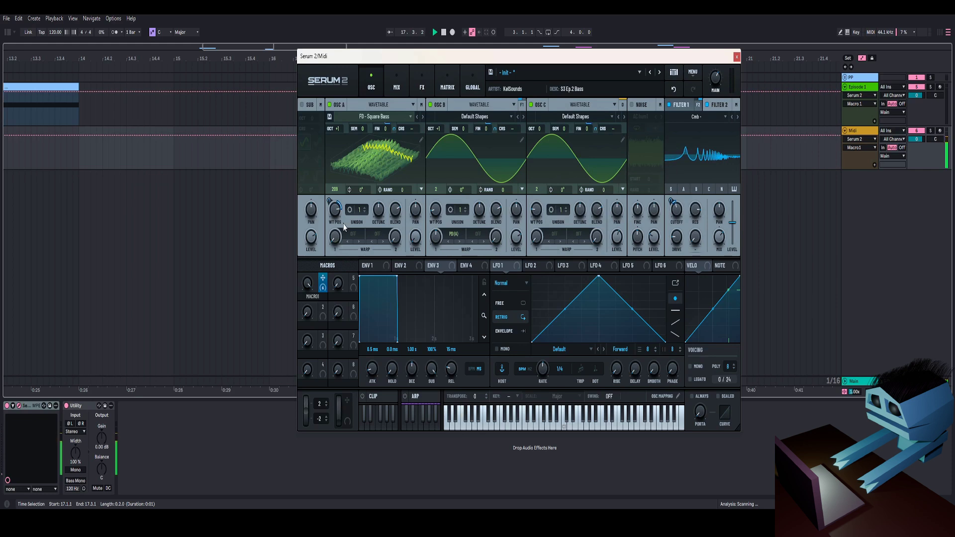
drag(338, 130, 336, 141)
key(space)
drag(308, 291, 328, 246)
Set oscillator B's octave to -2 and oscillator A's to +2, playing the bass with a Macro 1 sweep.
drag(439, 131, 427, 183)
key(space)
drag(338, 129, 343, 115)
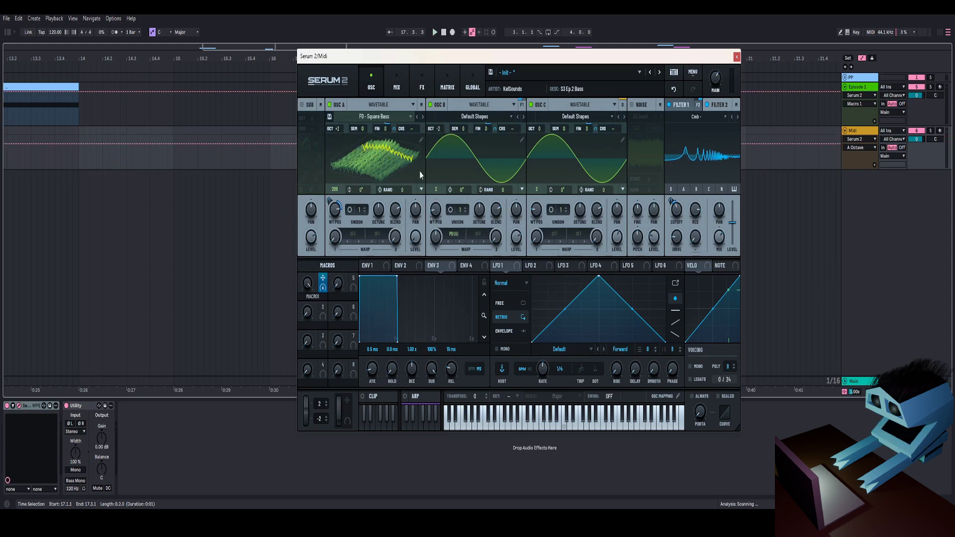
drag(307, 285, 338, 285)
key(space)
key(space)
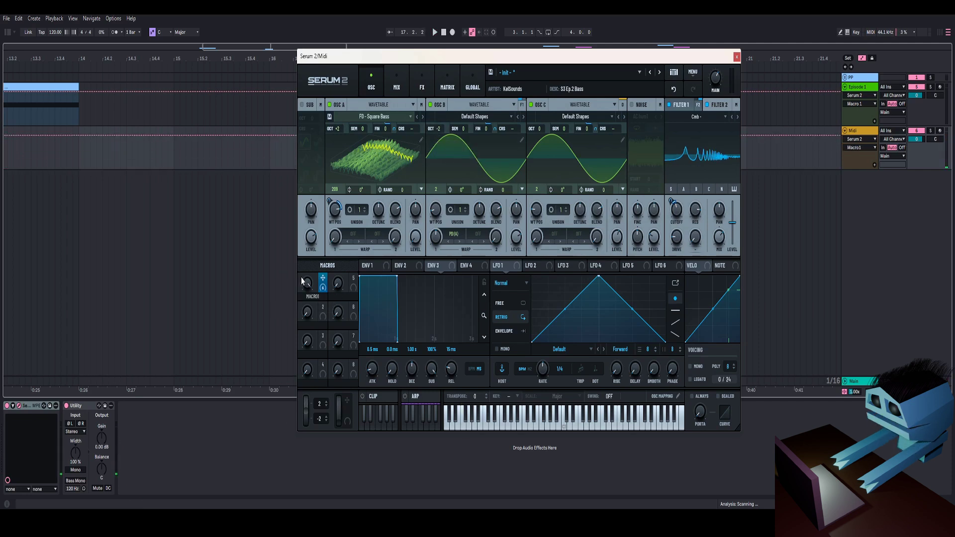
key(space)
Set oscillator B's octave to -3 and play the bass.
drag(434, 129, 442, 143)
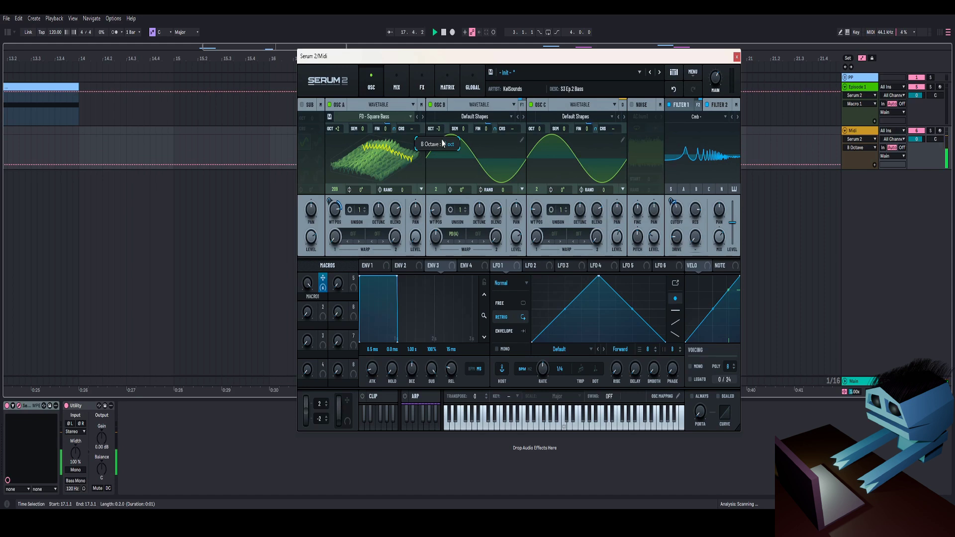
key(space)
key(space)
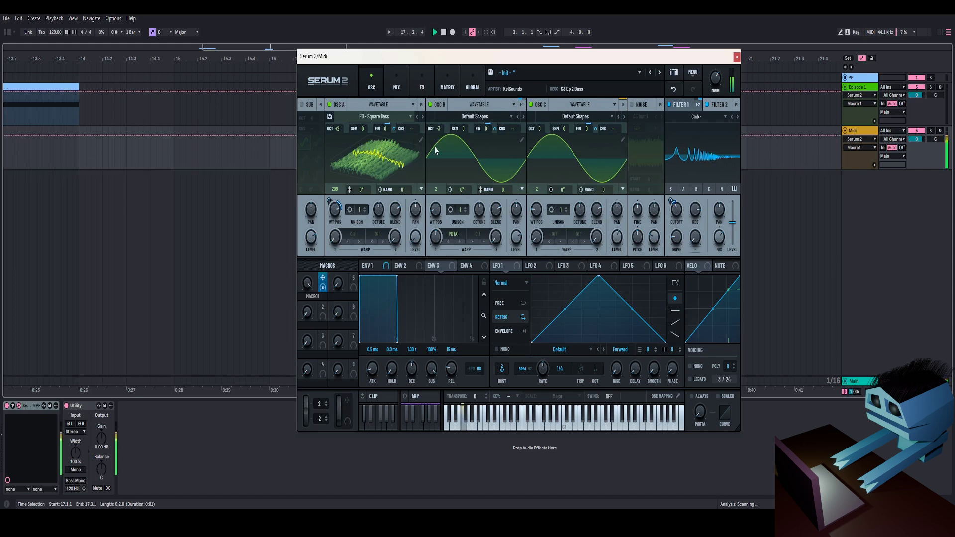
key(space)
Return oscillator B's octave to 0 and play the bass with a Macro 1 sweep.
drag(440, 130, 450, 103)
mouse_move(312, 280)
mouse_down()
mouse_move(309, 311)
mouse_move(312, 281)
mouse_up()
key(space)
key(space)
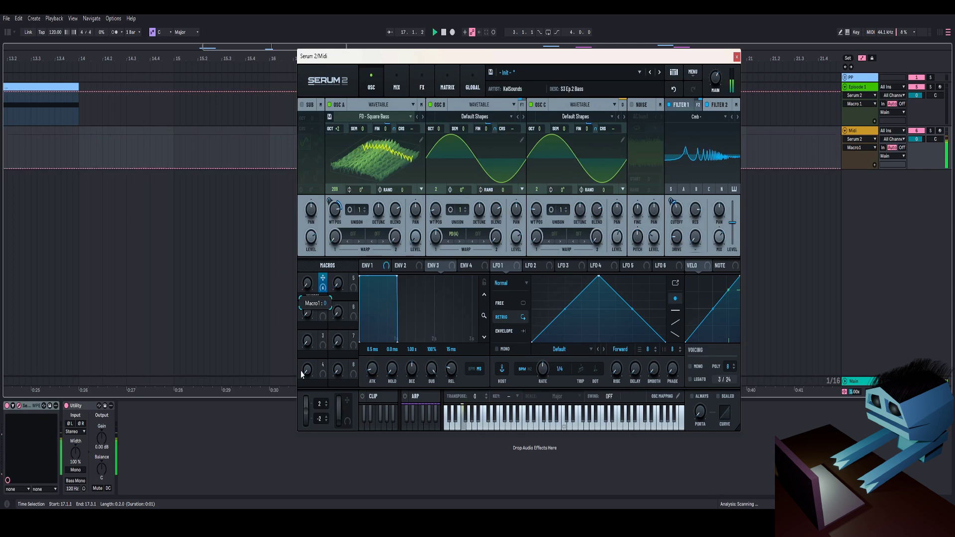
Adjust oscillator B's phase-distortion warp to about 51%, playing the bass with a Macro 1 sweep.
click(434, 244)
drag(434, 247, 434, 246)
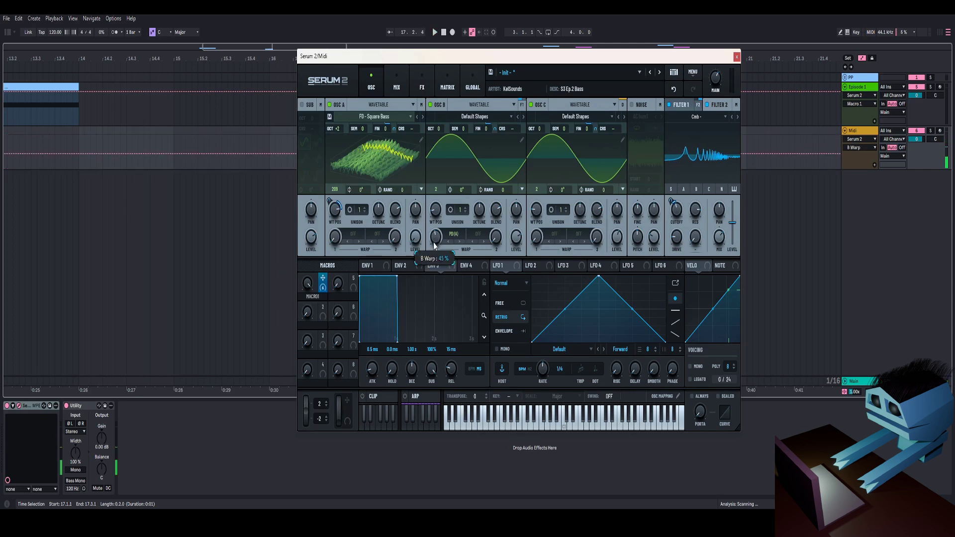
drag(311, 289, 349, 228)
key(space)
key(space)
key(space)
key(space)
drag(438, 239, 438, 233)
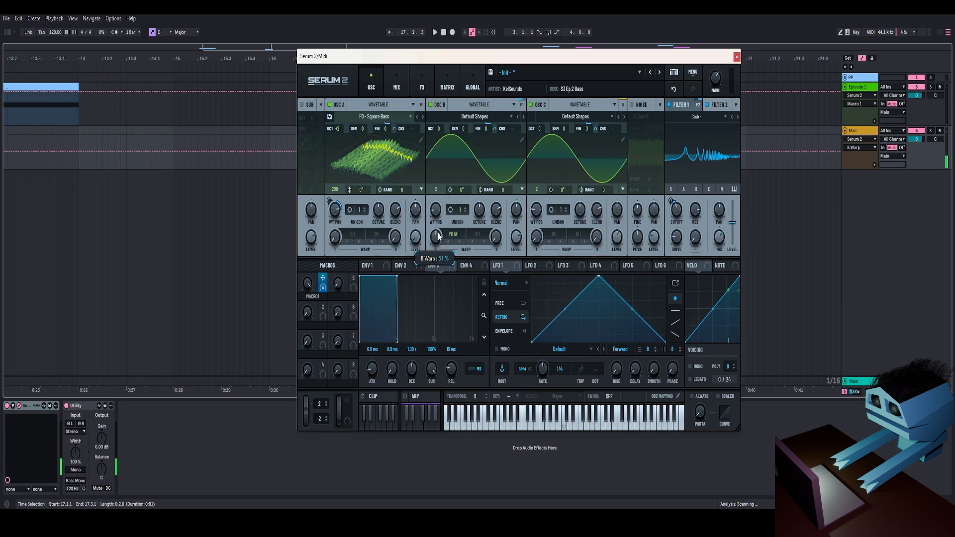
Return oscillator A's octave to +1 and play the bass with a Macro 1 sweep.
drag(341, 134, 335, 143)
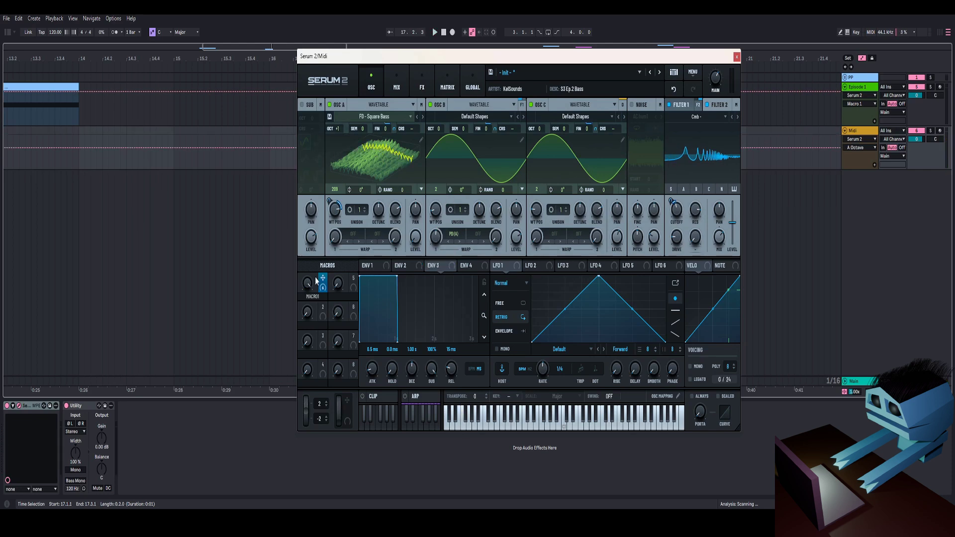
drag(312, 284, 347, 282)
key(space)
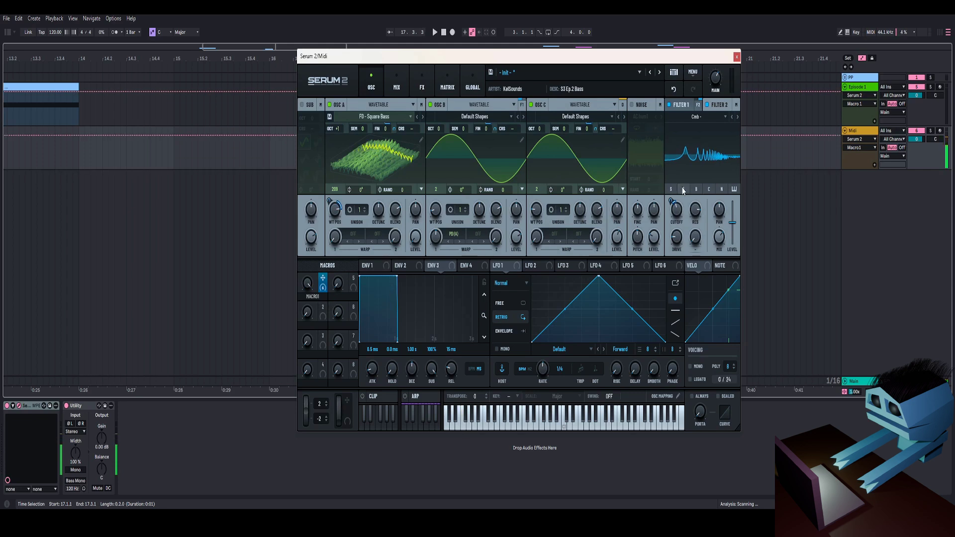
Delete the Bode effect from the main effects chain.
click(422, 85)
click(402, 82)
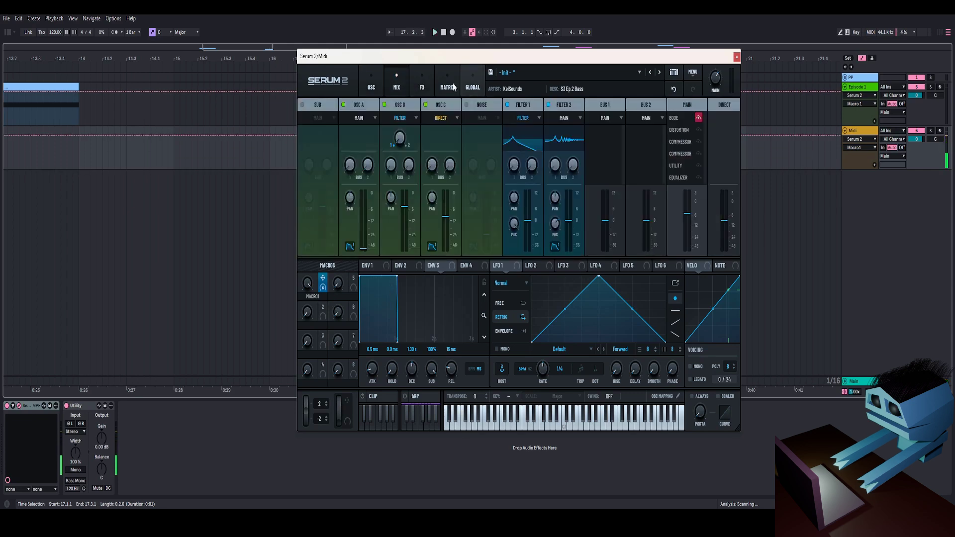
click(424, 81)
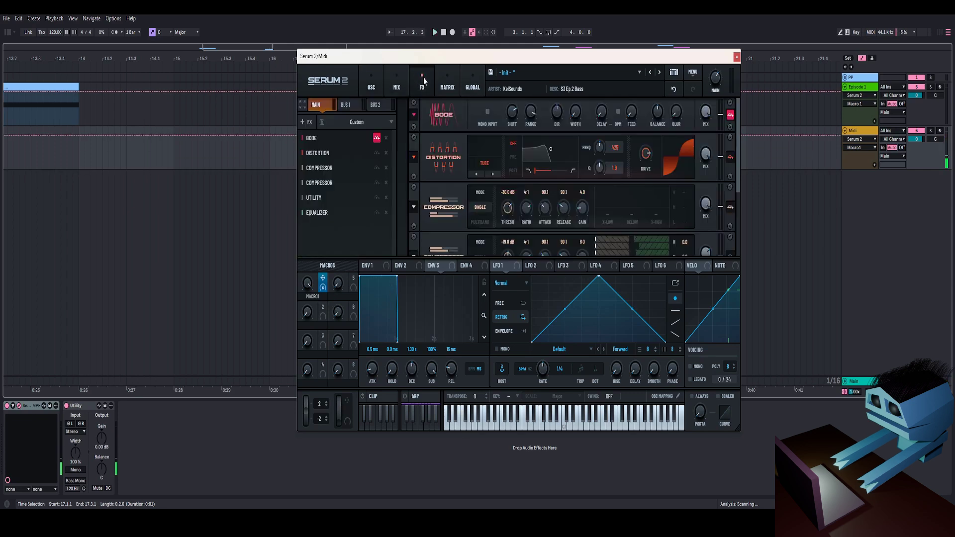
click(386, 138)
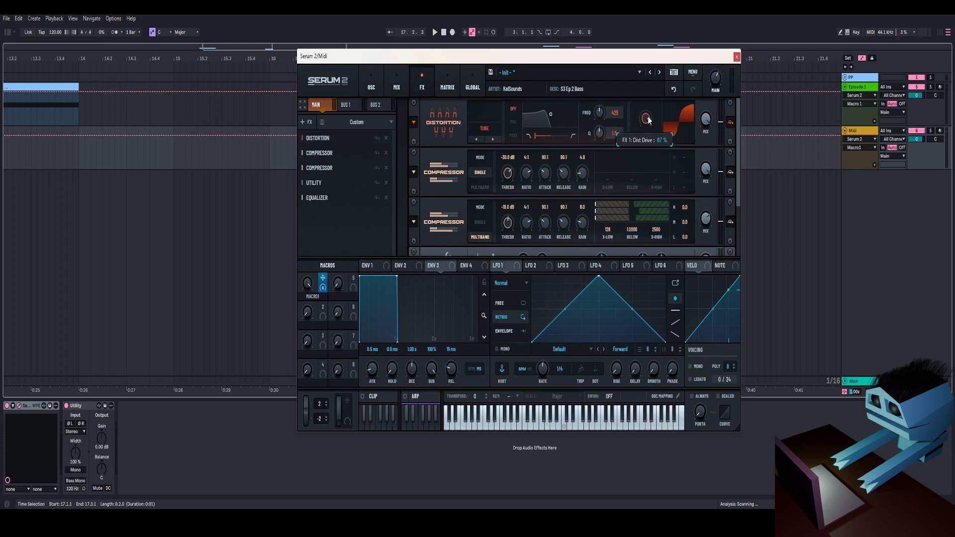
Set the equalizer's high band to about 8601 Hz with 6.8 dB gain and play the bass with a Macro 1 sweep.
click(328, 199)
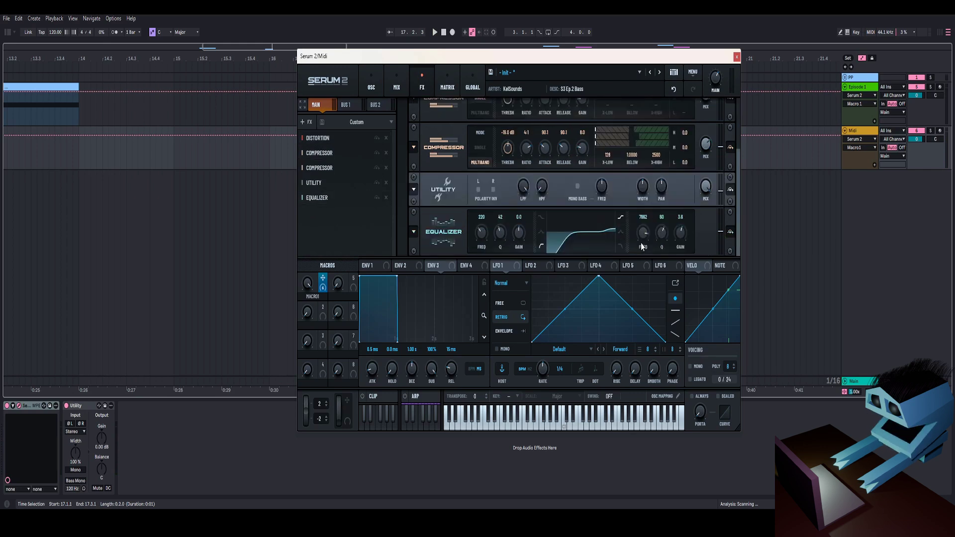
drag(680, 232, 681, 219)
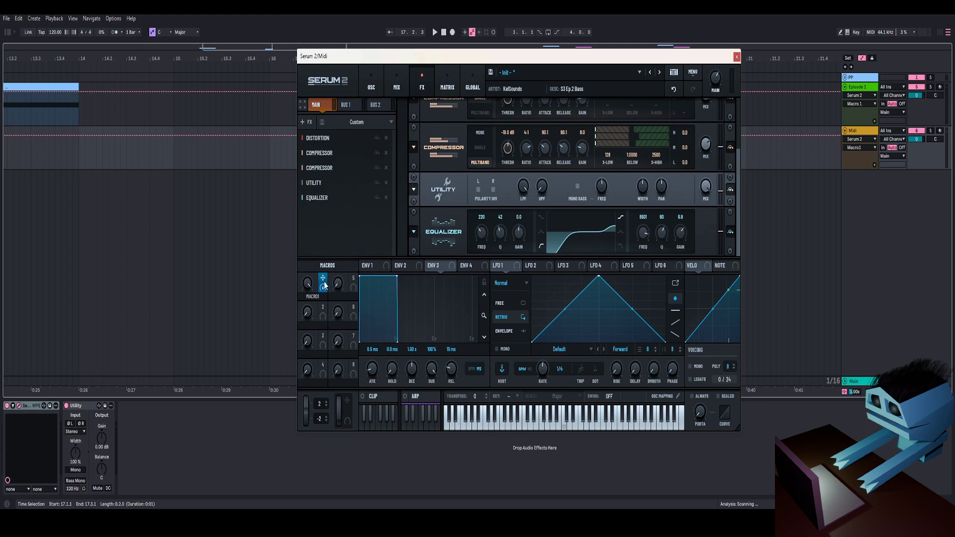
key(space)
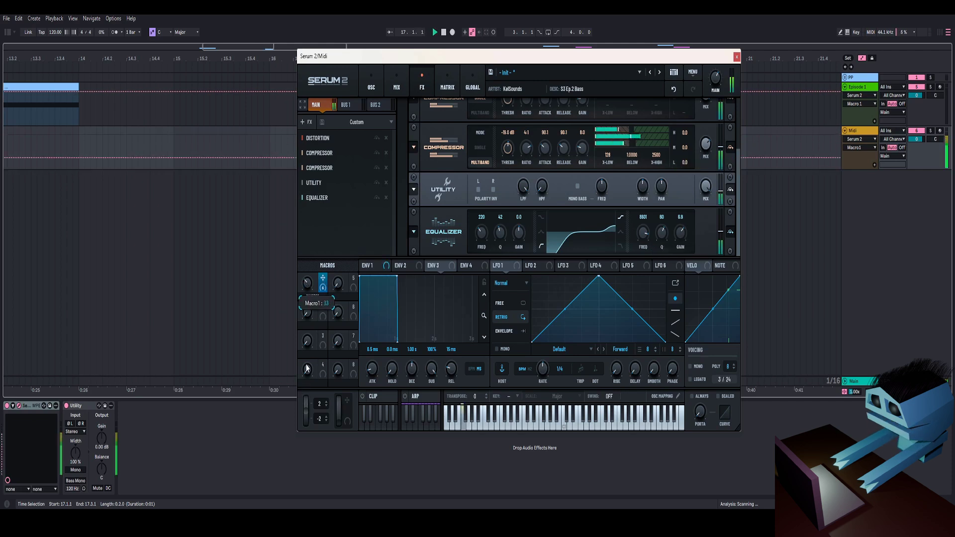
key(space)
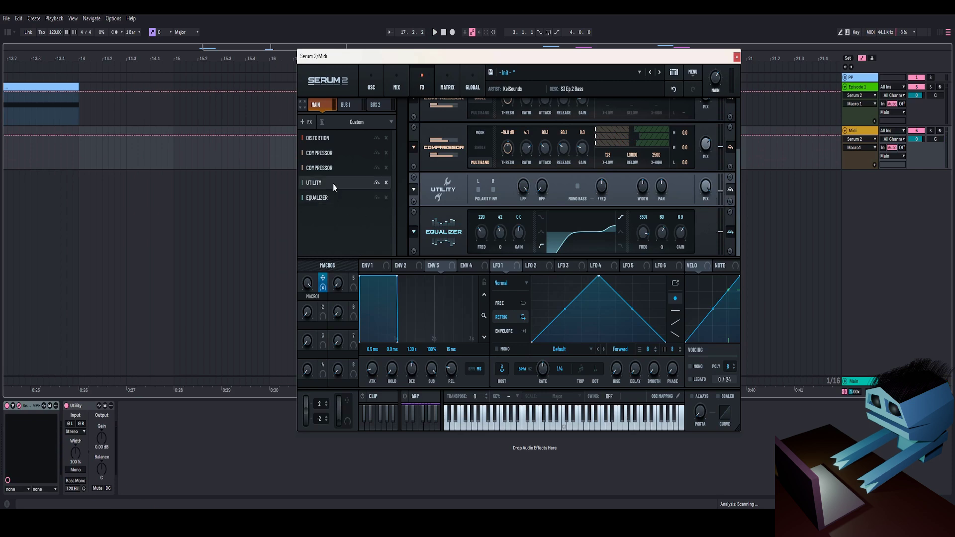
Adjust the Utility level to about -3.4 dB and lower the main volume, playing the bass with a Macro 1 sweep.
mouse_move(720, 195)
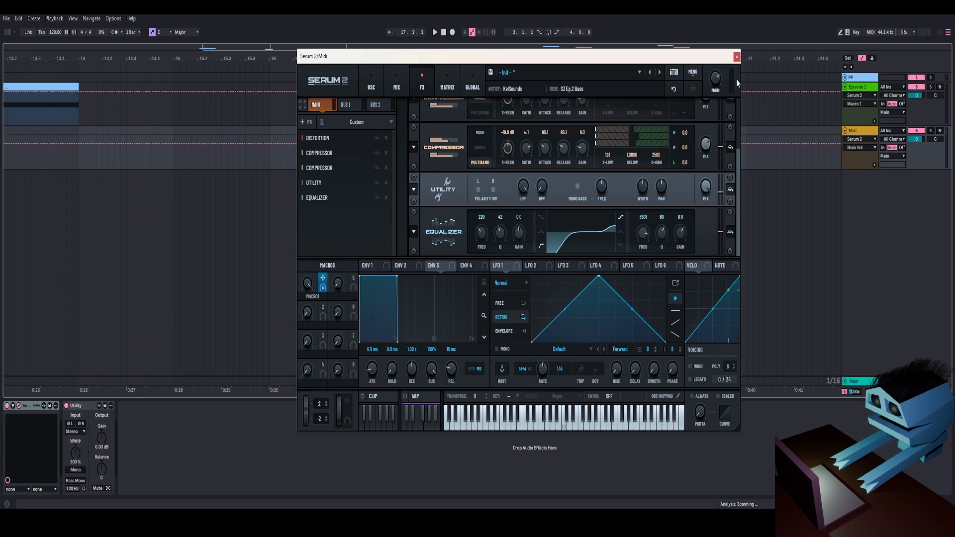
drag(306, 285, 324, 237)
key(space)
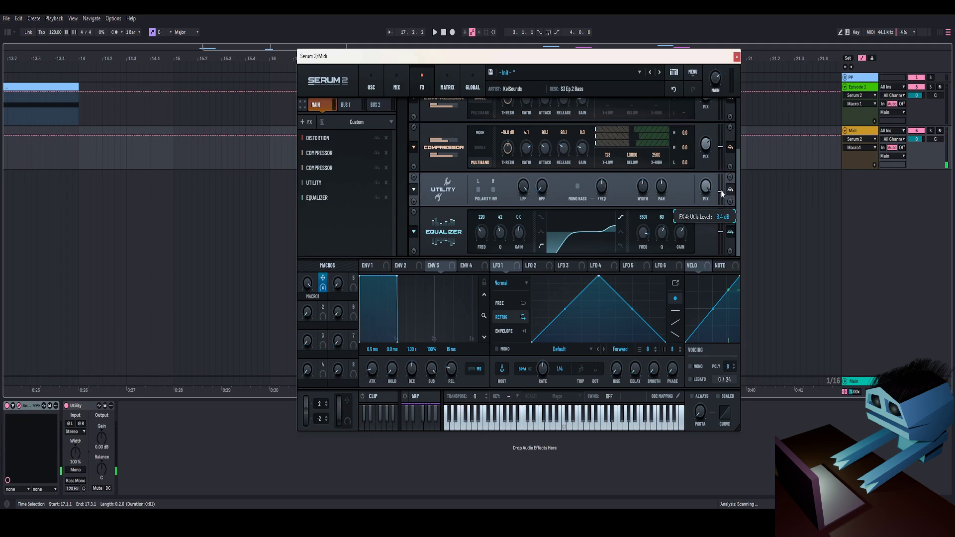
drag(716, 77, 716, 86)
click(312, 283)
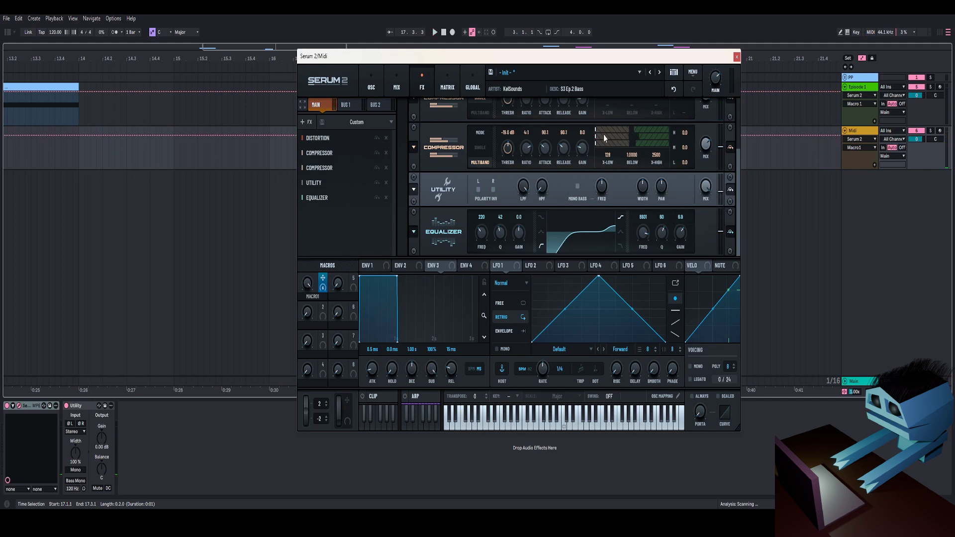
Set oscillator C's level to about 57% and play the bass while moving Macro 1.
click(370, 86)
click(619, 242)
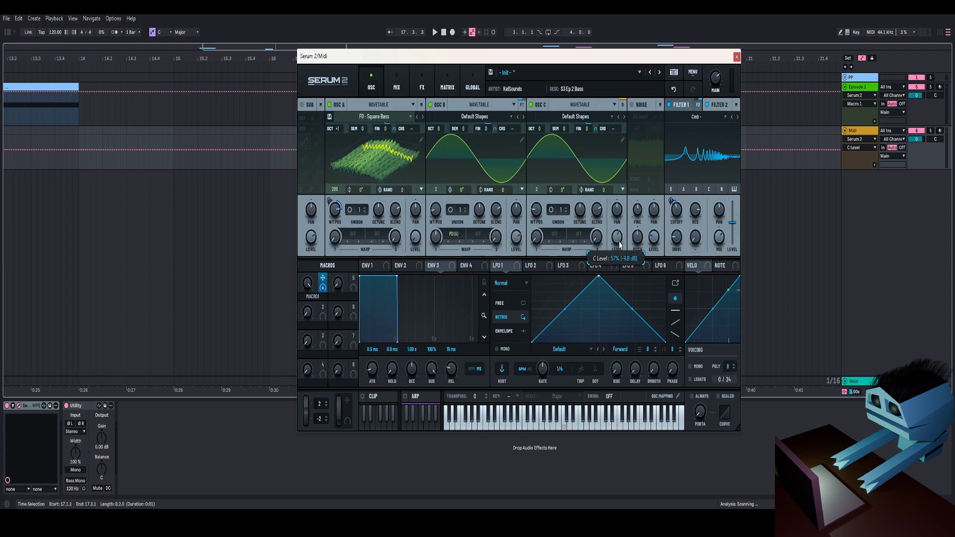
click(308, 283)
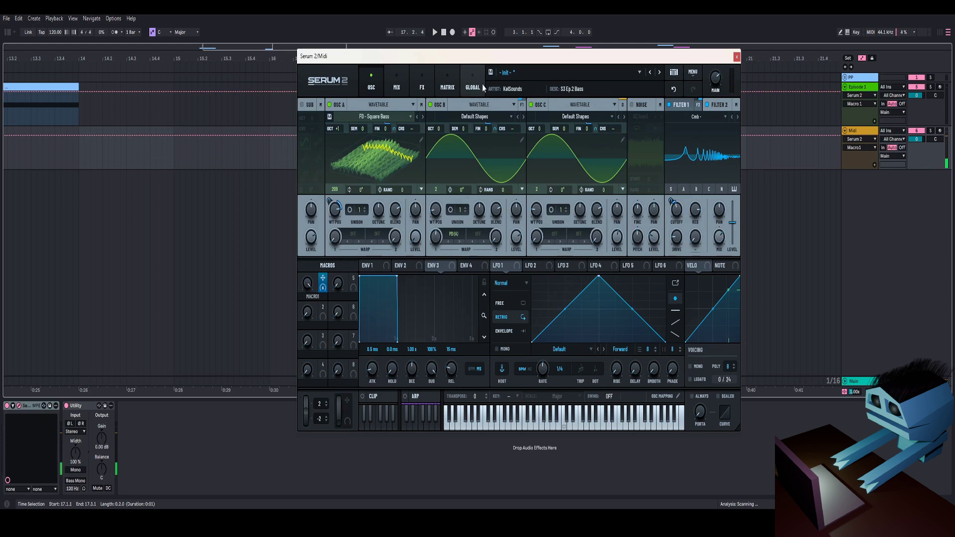
Set Filter 2's mix to about 50% and play the bass with a Macro 1 sweep.
click(729, 244)
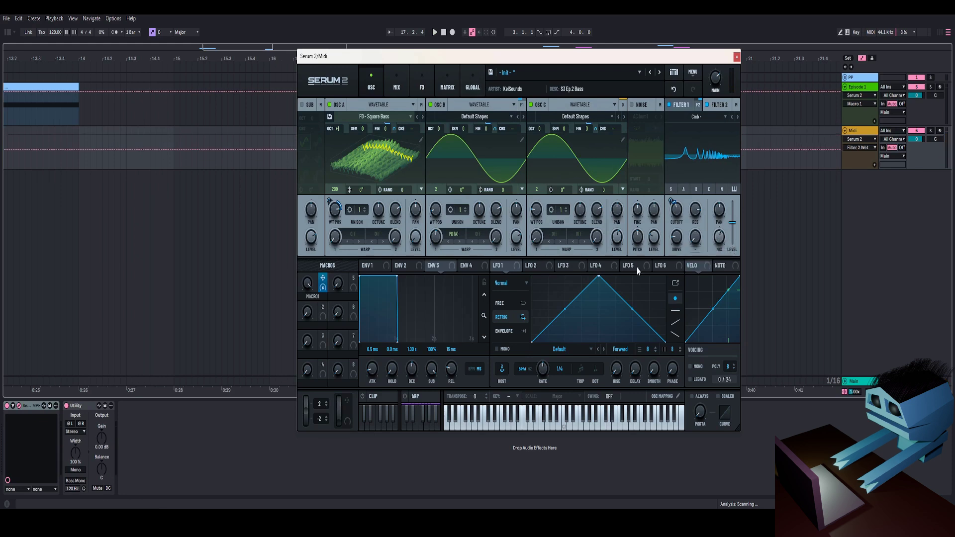
key(space)
drag(307, 287, 355, 228)
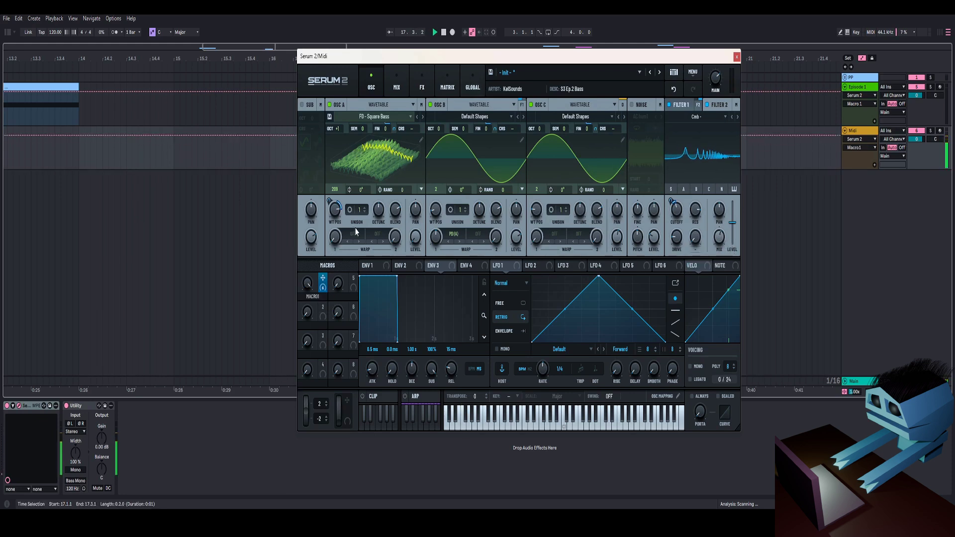
click(721, 240)
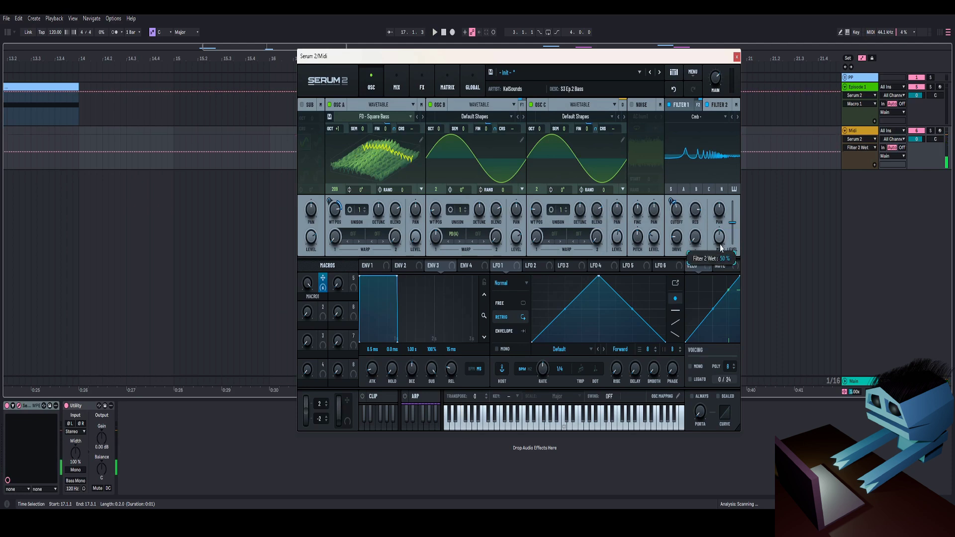
click(305, 284)
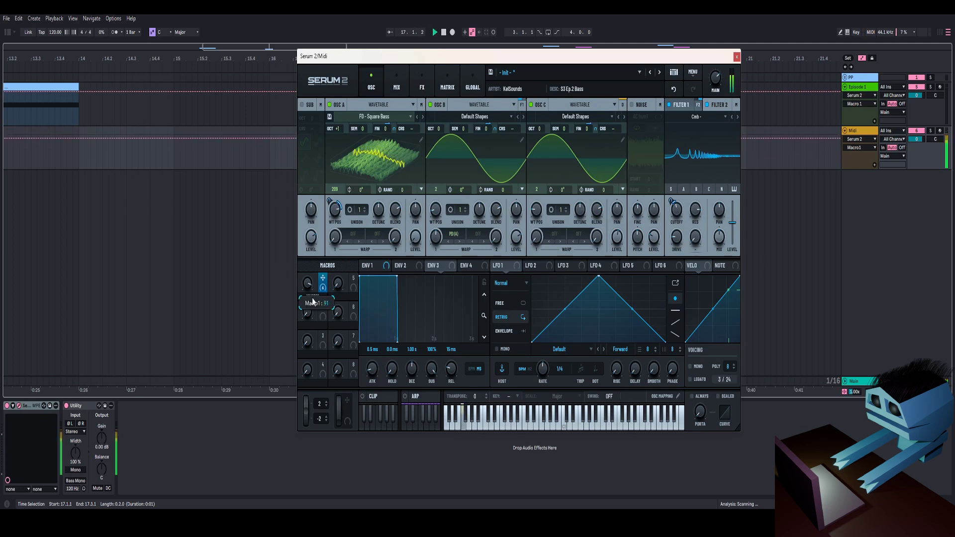
Stop playback, review the equalizer in the effects chain, and rename Macro 1 as PM.
key(space)
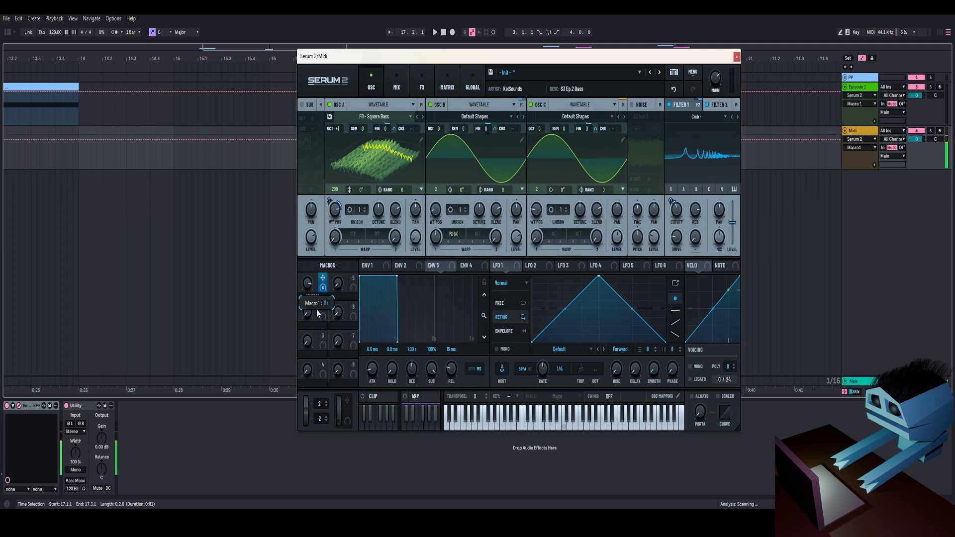
click(397, 85)
click(422, 84)
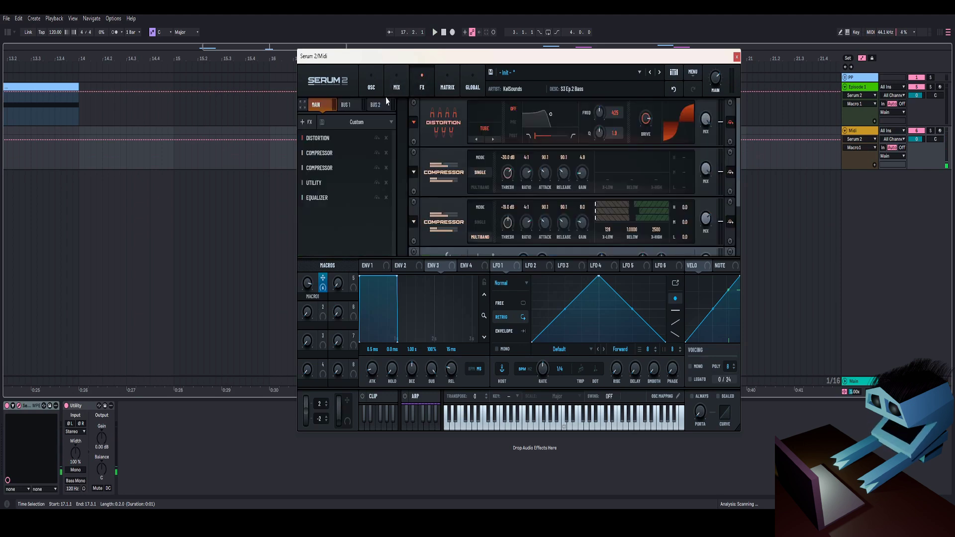
click(318, 198)
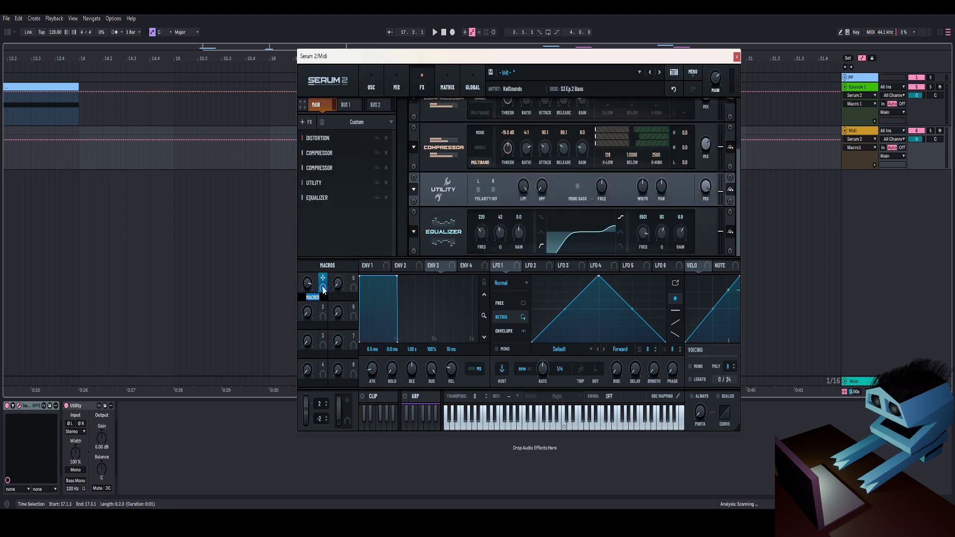
mouse_move(324, 291)
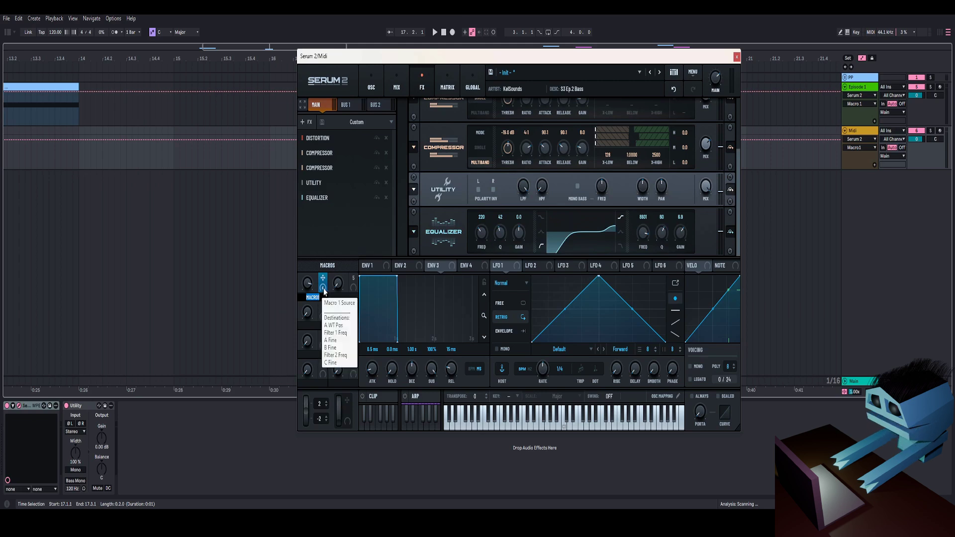
text(PM)
key(Return)
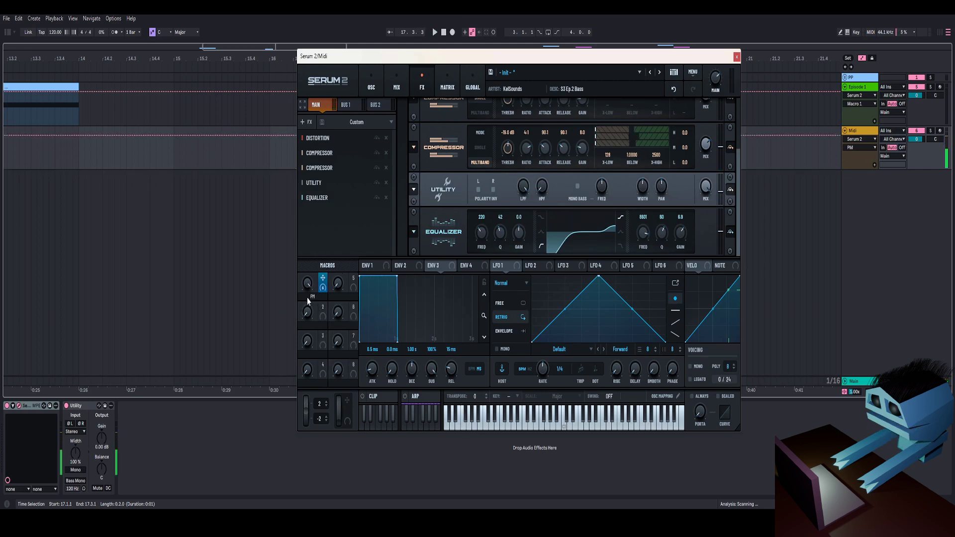
Set the equalizer's high band frequency to about 10296 Hz and play the bass with a PM macro sweep.
drag(307, 297, 291, 385)
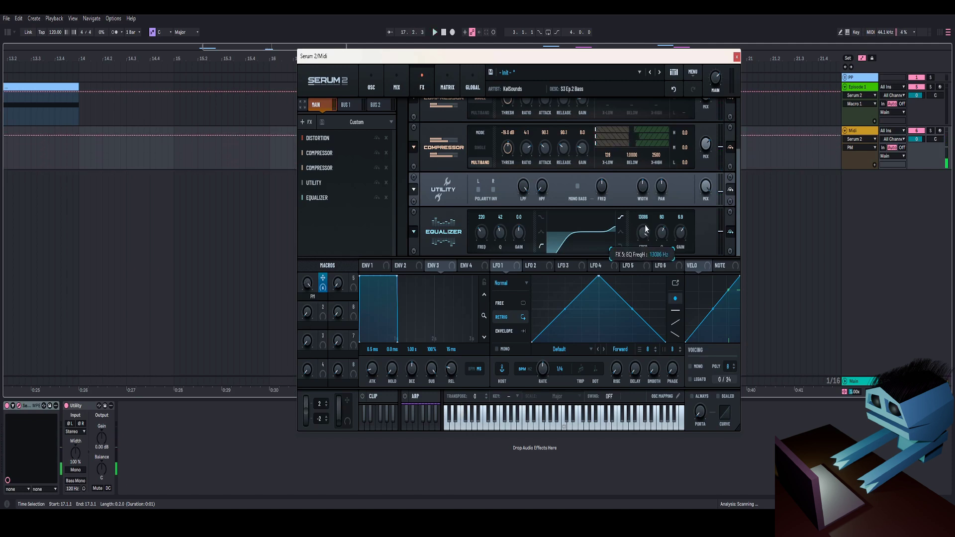
key(space)
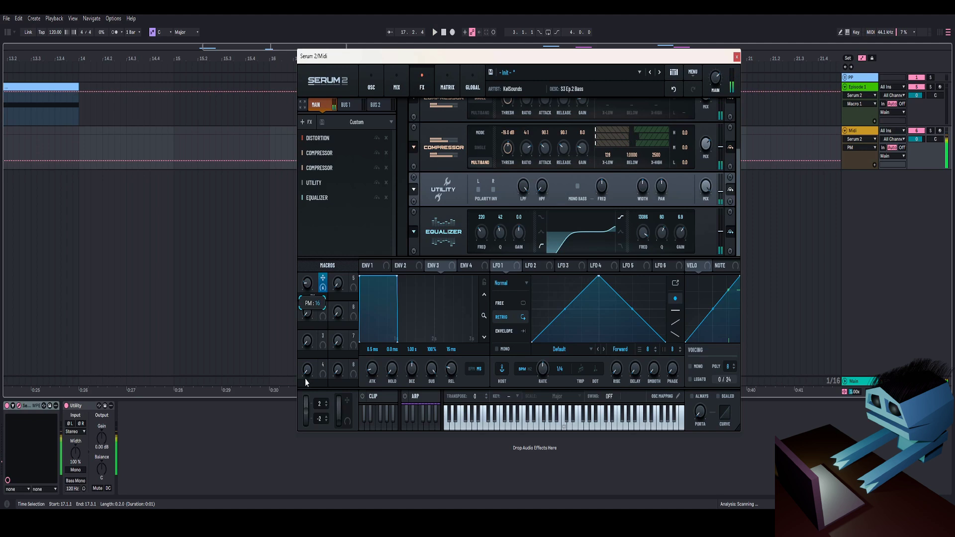
drag(640, 237, 643, 239)
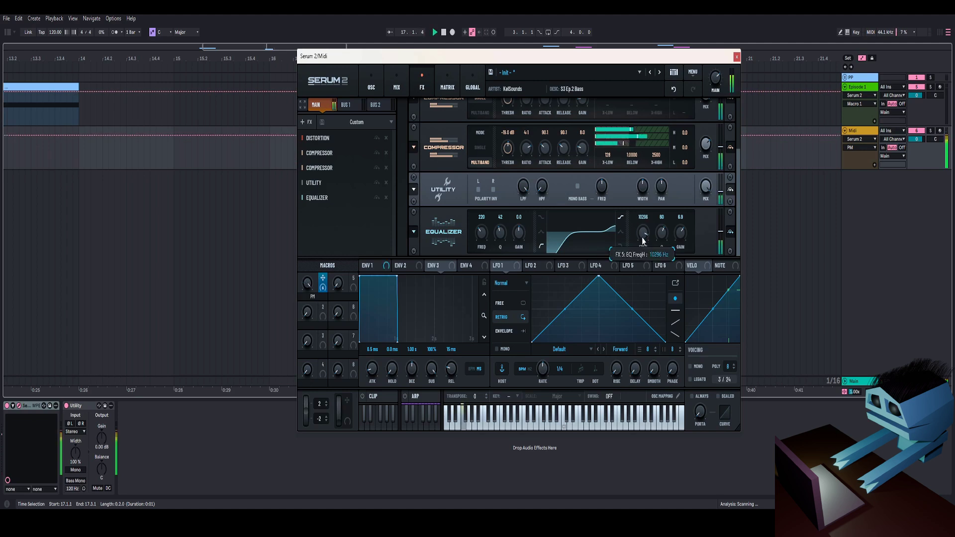
mouse_move(328, 297)
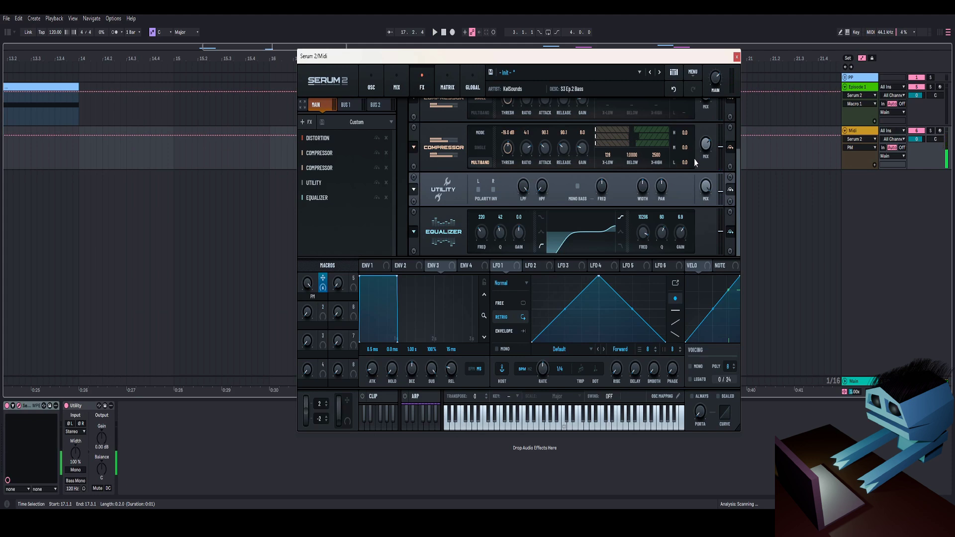
Set the multiband compressor's low band level to -24.0 and play the bass while sweeping the PM macro.
drag(693, 160, 686, 265)
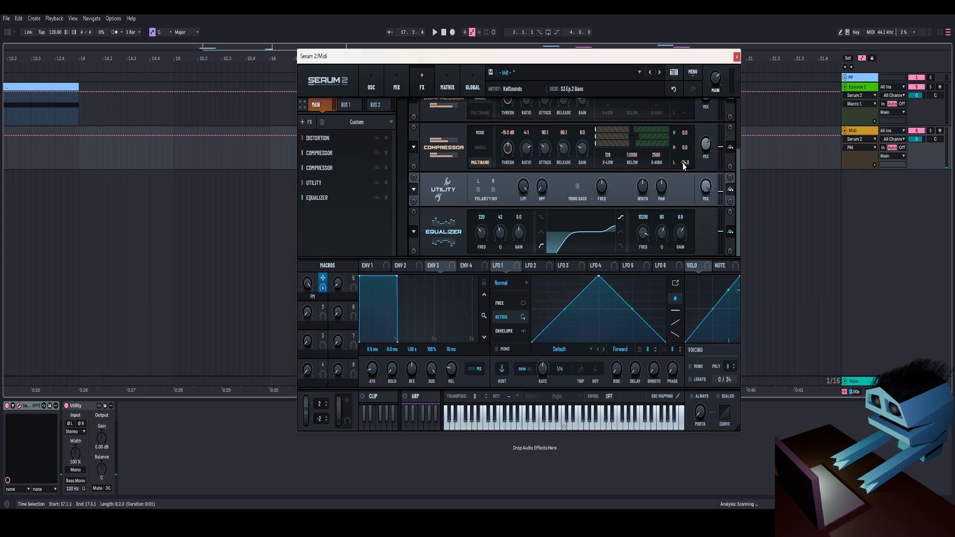
drag(307, 283, 335, 312)
key(space)
key(space)
key(space)
key(space)
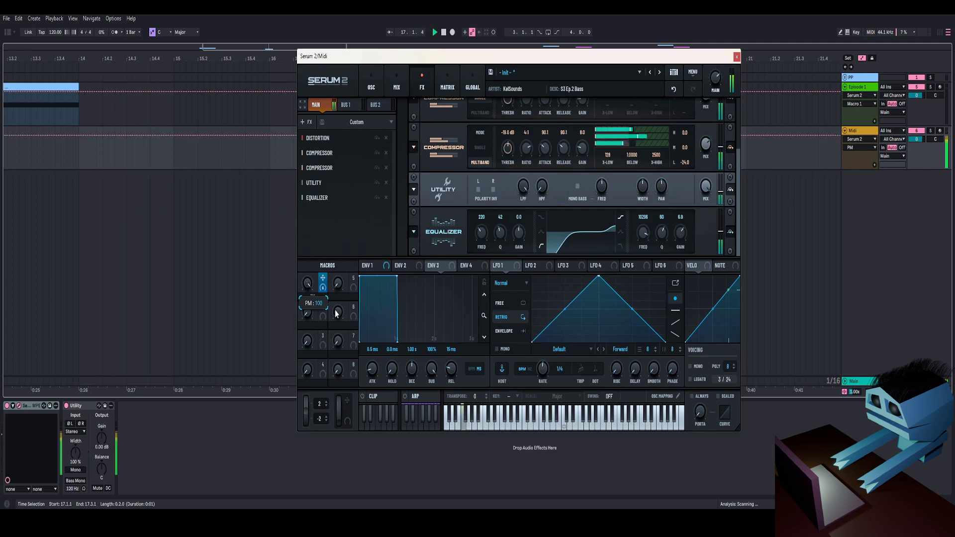
key(space)
Fine-tune the main volume and play the bass while sweeping the PM macro.
click(717, 78)
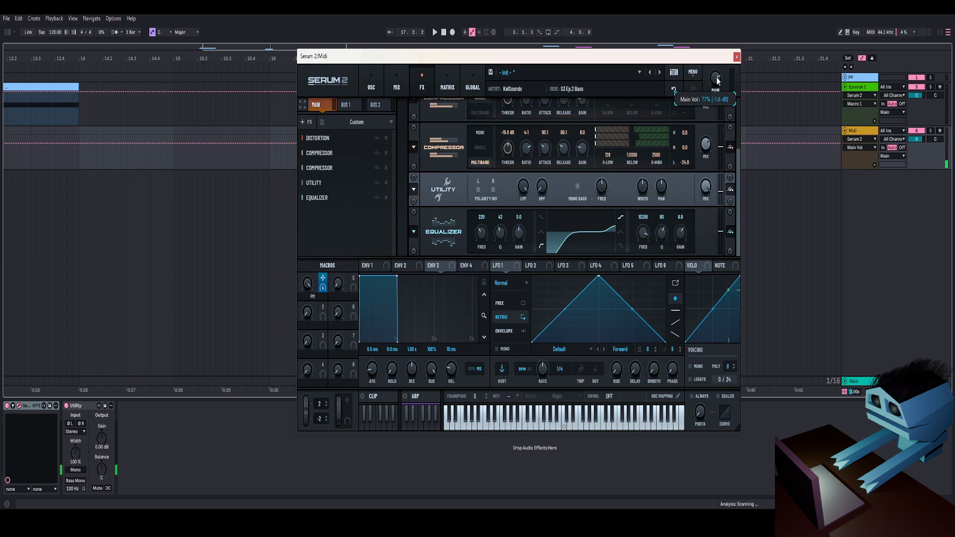
drag(718, 78, 724, 79)
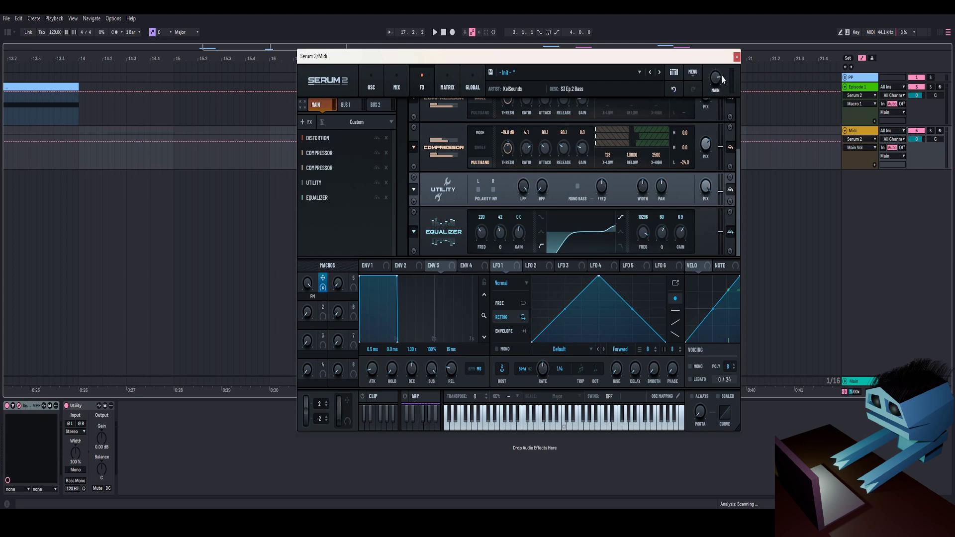
key(space)
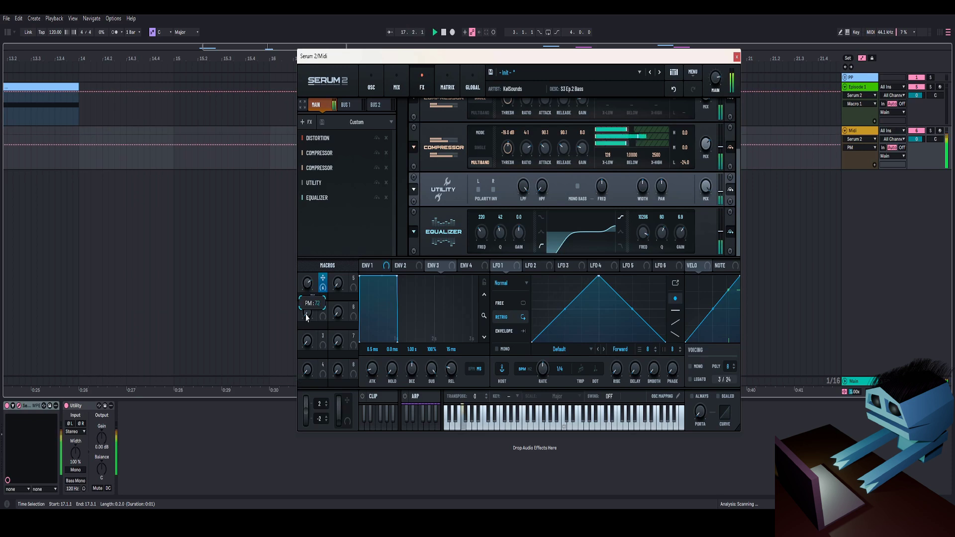
key(space)
drag(313, 257, 304, 309)
key(space)
key(space)
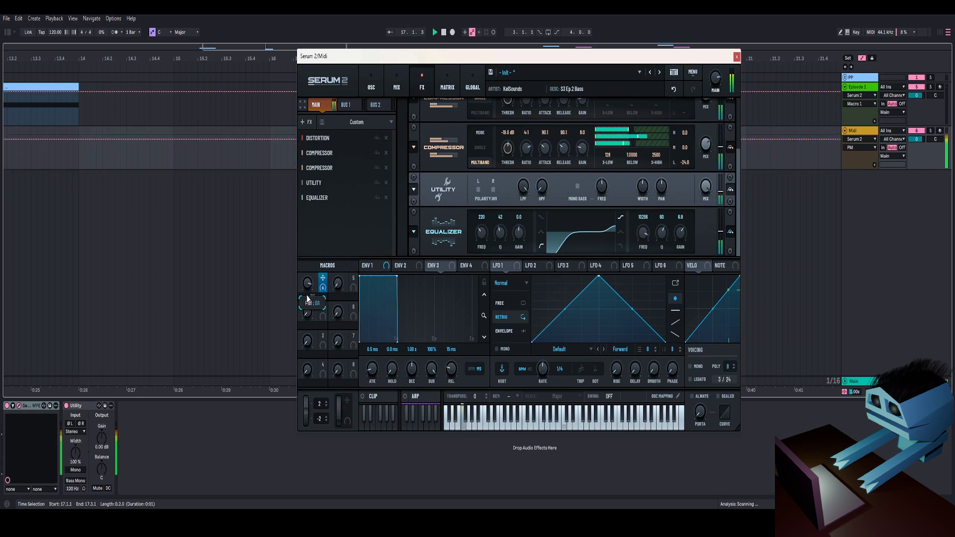
Return to the oscillator view, reposition the Serum 2 window, and audition the bass with a PM macro sweep.
click(371, 85)
drag(444, 62, 462, 58)
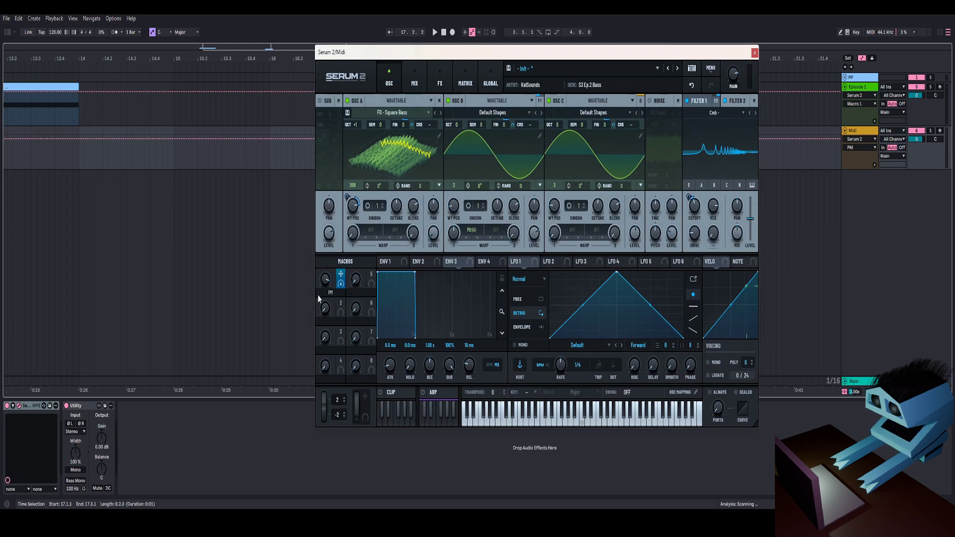
drag(324, 283, 306, 411)
key(space)
mouse_move(325, 281)
mouse_down()
mouse_move(342, 190)
mouse_move(332, 296)
mouse_move(357, 190)
mouse_move(322, 346)
mouse_move(338, 271)
mouse_move(336, 319)
mouse_move(328, 293)
mouse_up()
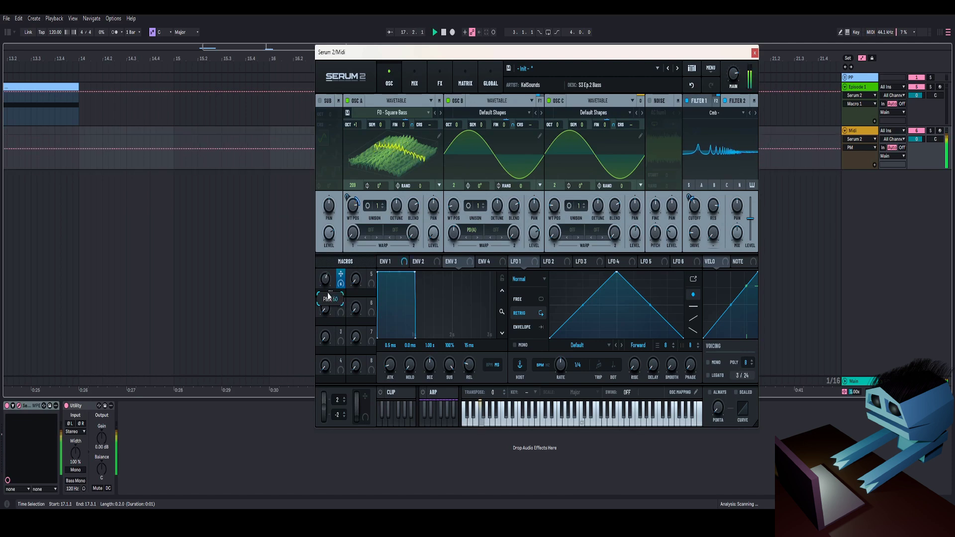